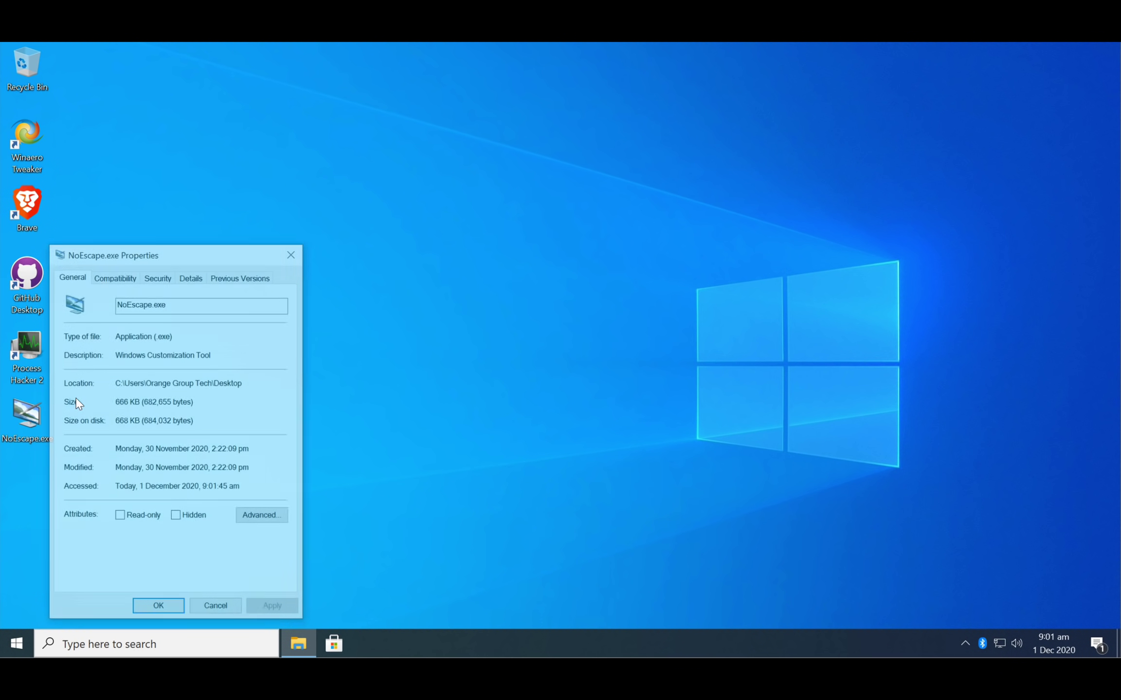
# - Highlight the 666 KB value in the Size field of the NoEscape.exe Properties dialog
pyautogui.moveTo(123, 401); pyautogui.dragTo(138, 395)
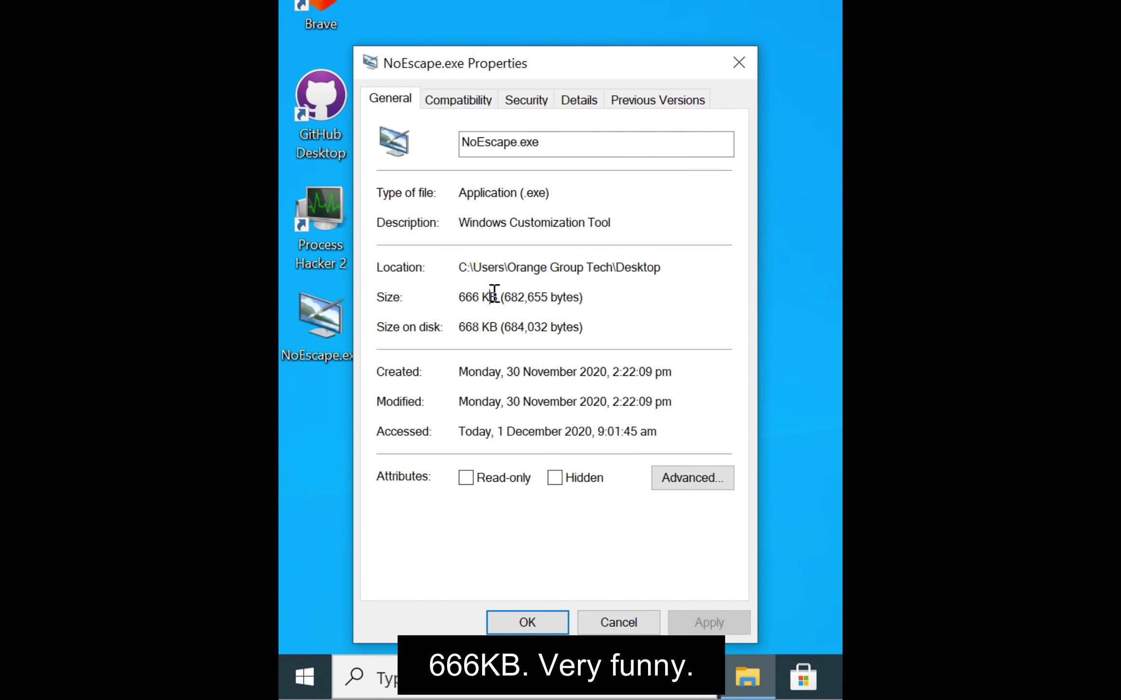
pyautogui.moveTo(494, 294); pyautogui.dragTo(458, 295)
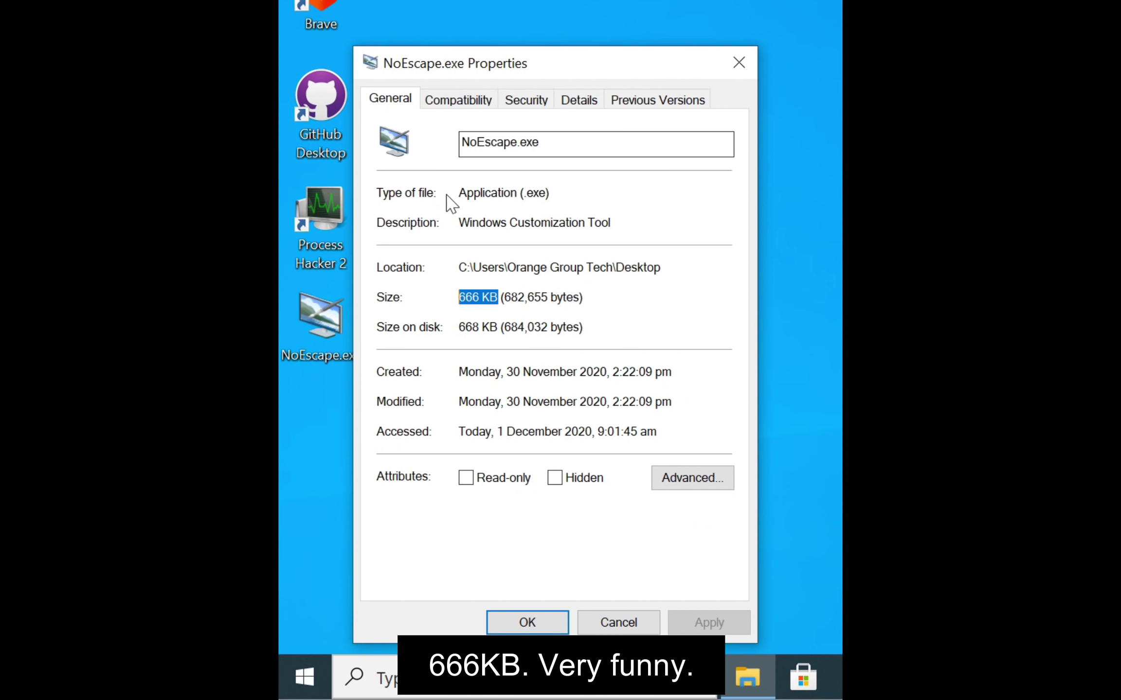
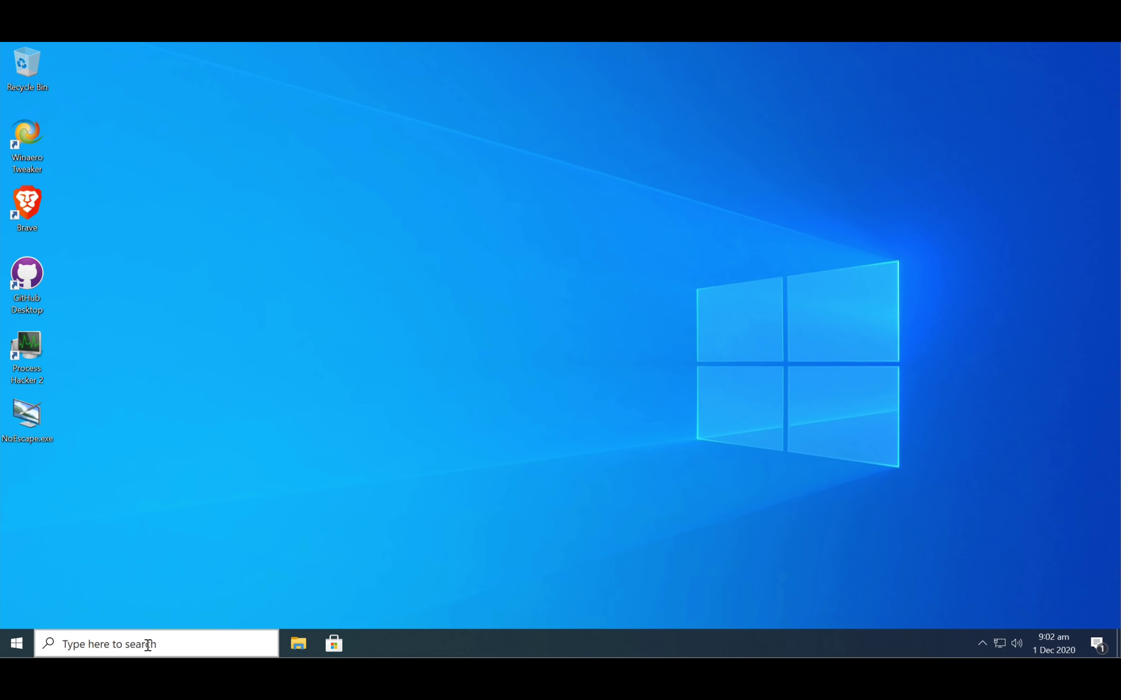
# - Search the taskbar for 'control' and launch the Control Panel best match
pyautogui.click(141, 645)
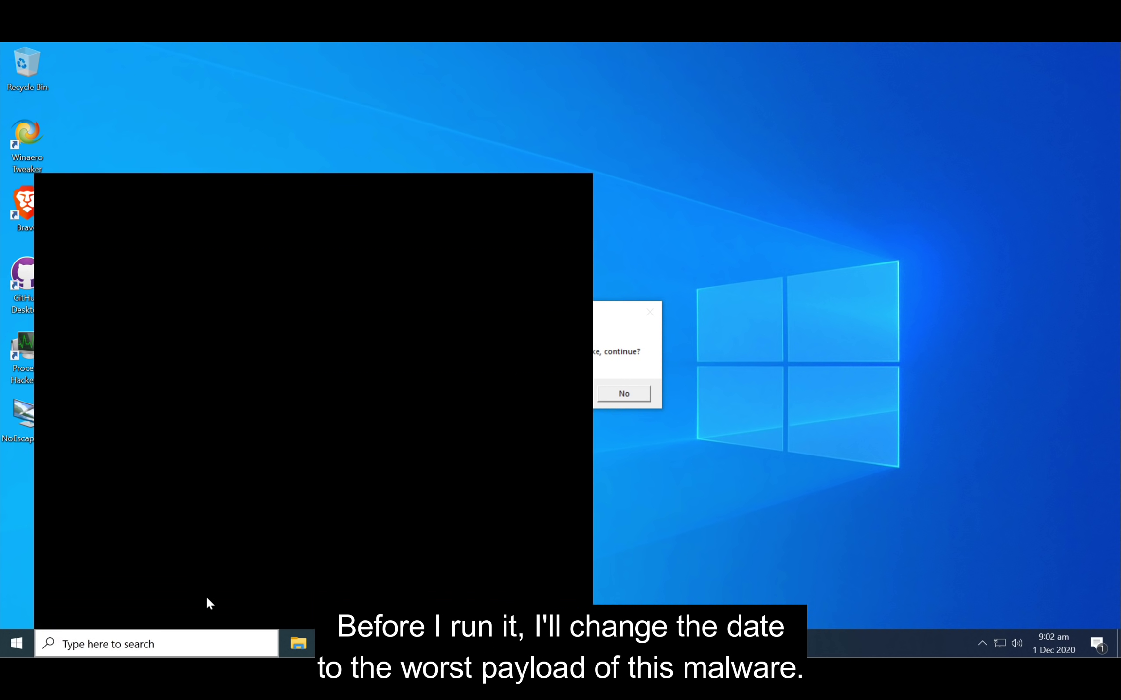
pyautogui.write('control')
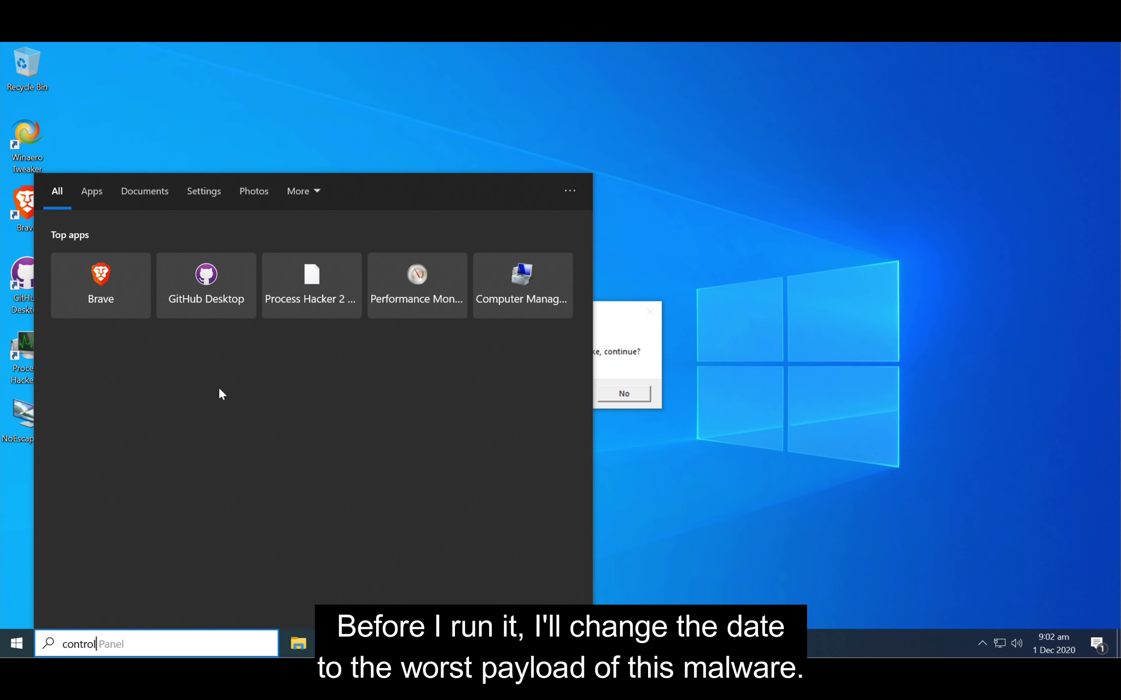
pyautogui.click(201, 254)
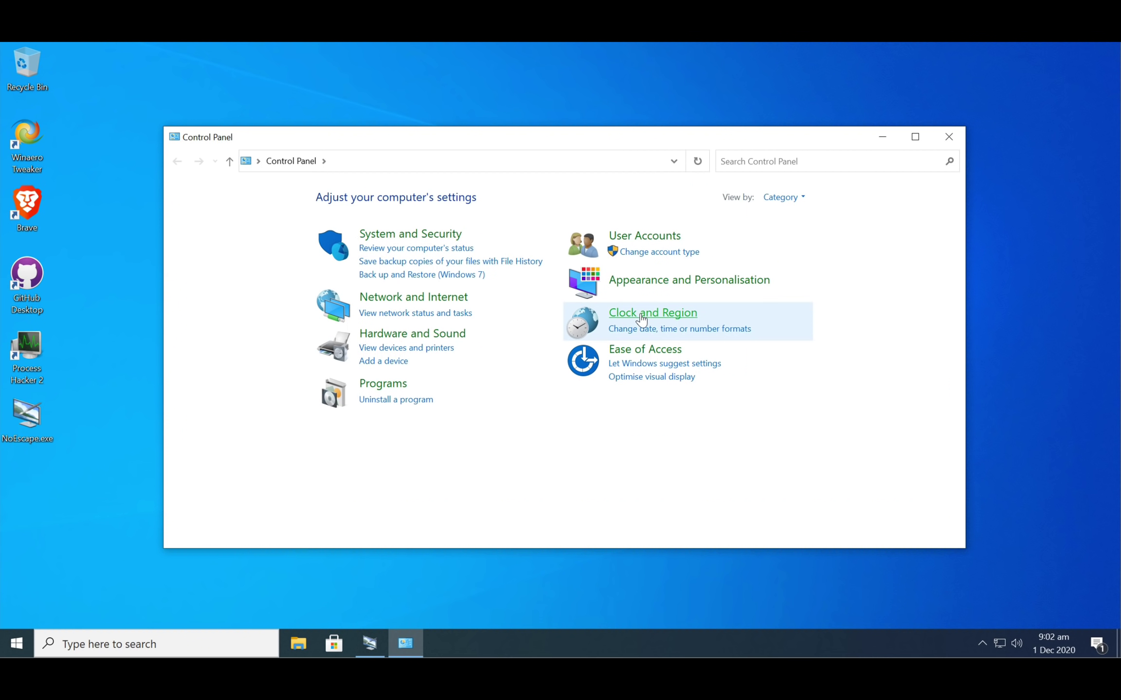
# - Open the Change date and time panel under Clock and Region > Date and Time
pyautogui.click(643, 317)
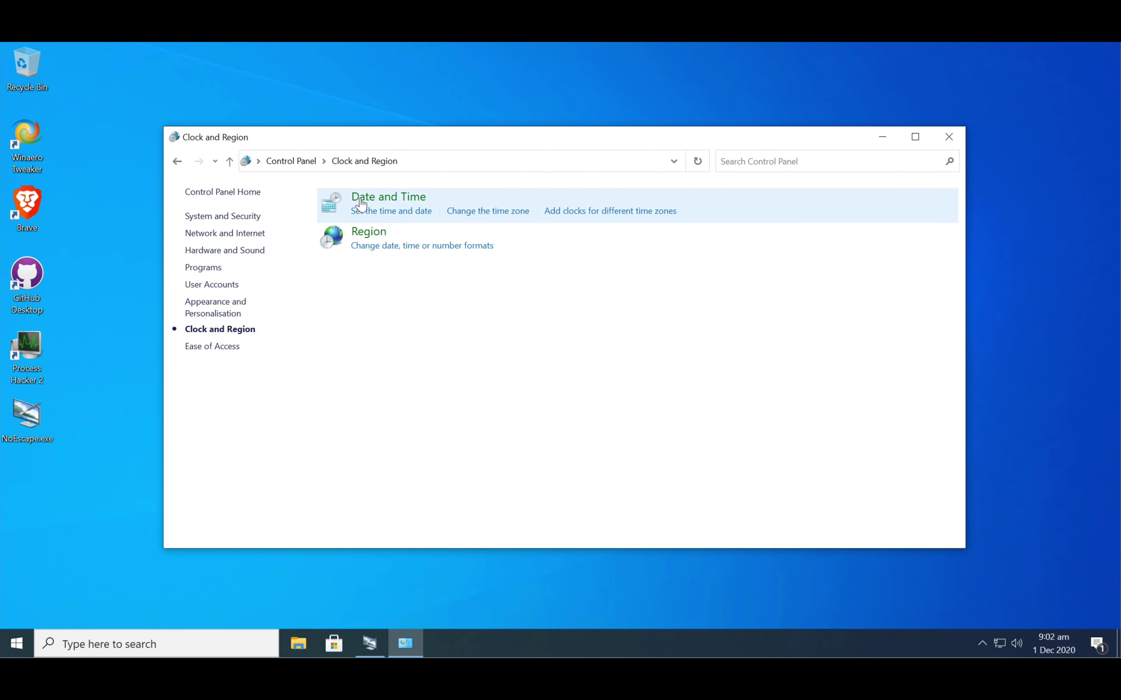
pyautogui.click(365, 204)
pyautogui.click(257, 239)
# - Set the date to 18 September 2021, confirm it, and answer Yes to the WINNT32 prompt
pyautogui.click(117, 175)
pyautogui.click(118, 176)
pyautogui.click(137, 205)
pyautogui.click(58, 251)
pyautogui.click(151, 225)
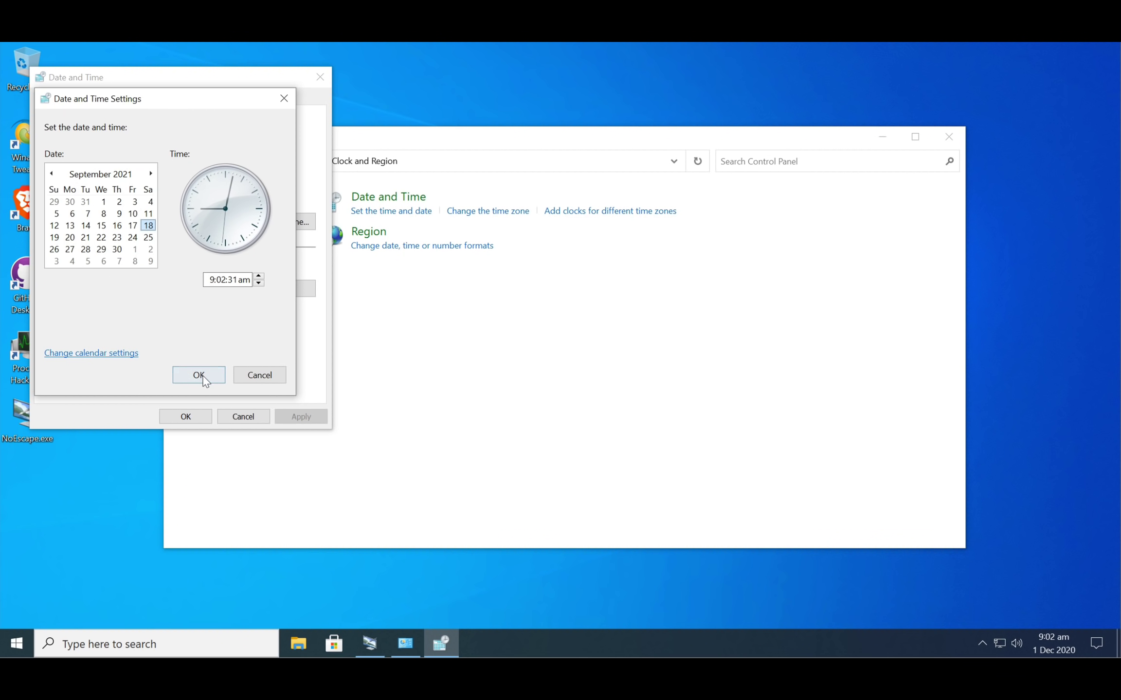
pyautogui.click(199, 375)
pyautogui.click(190, 418)
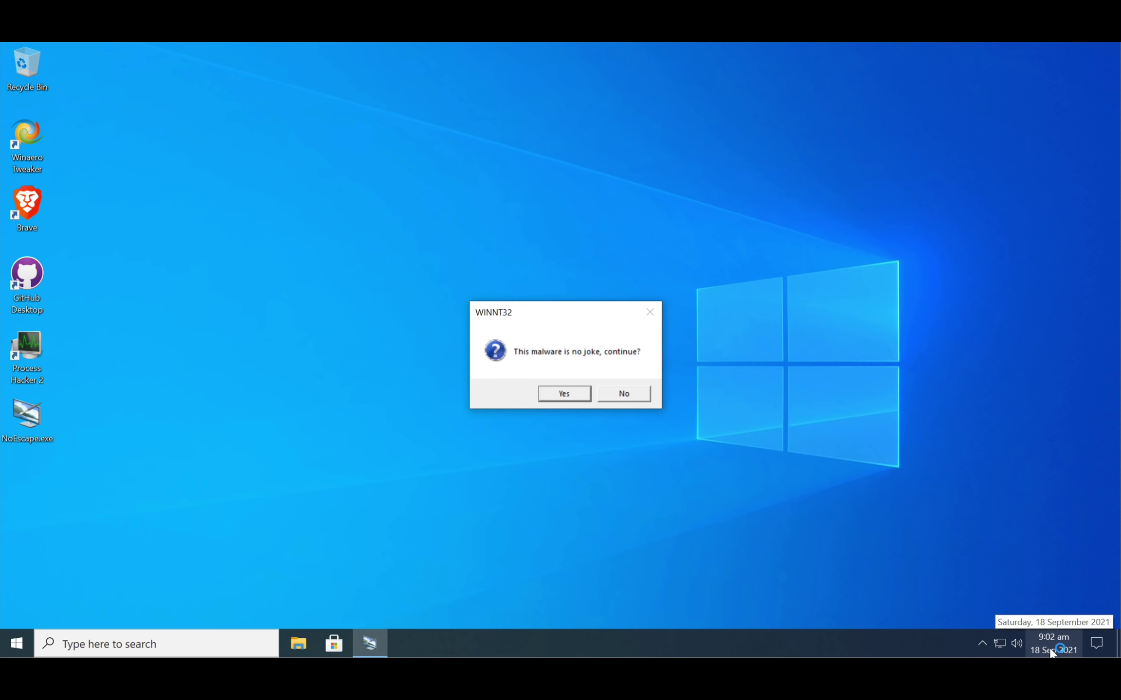
pyautogui.click(572, 393)
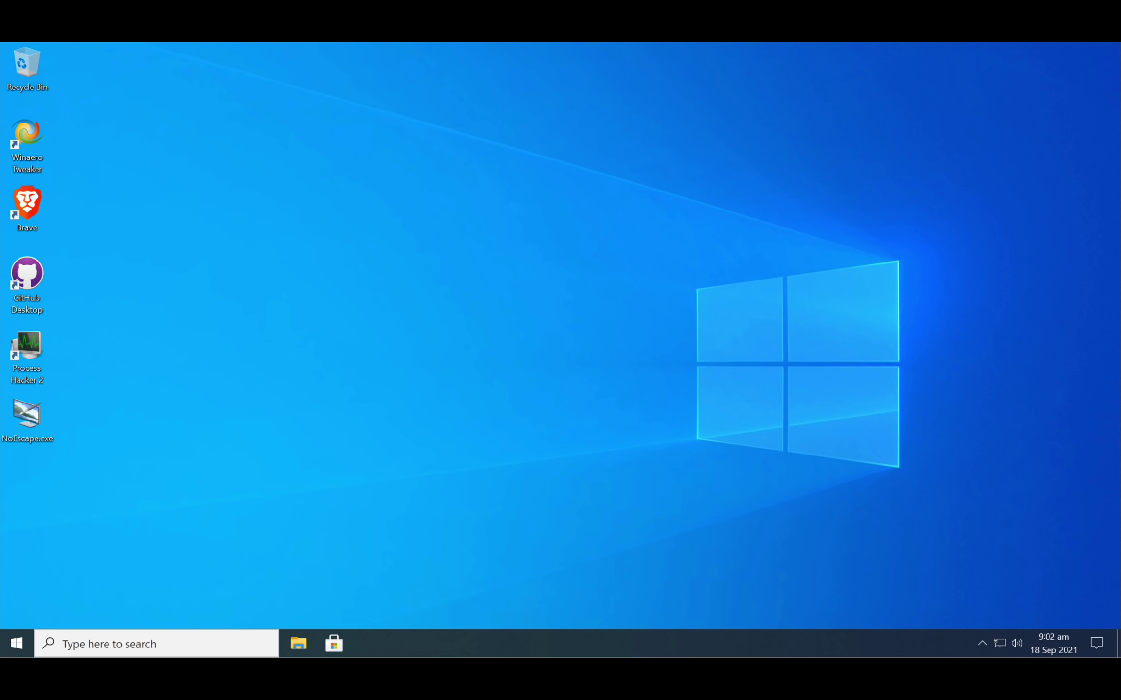
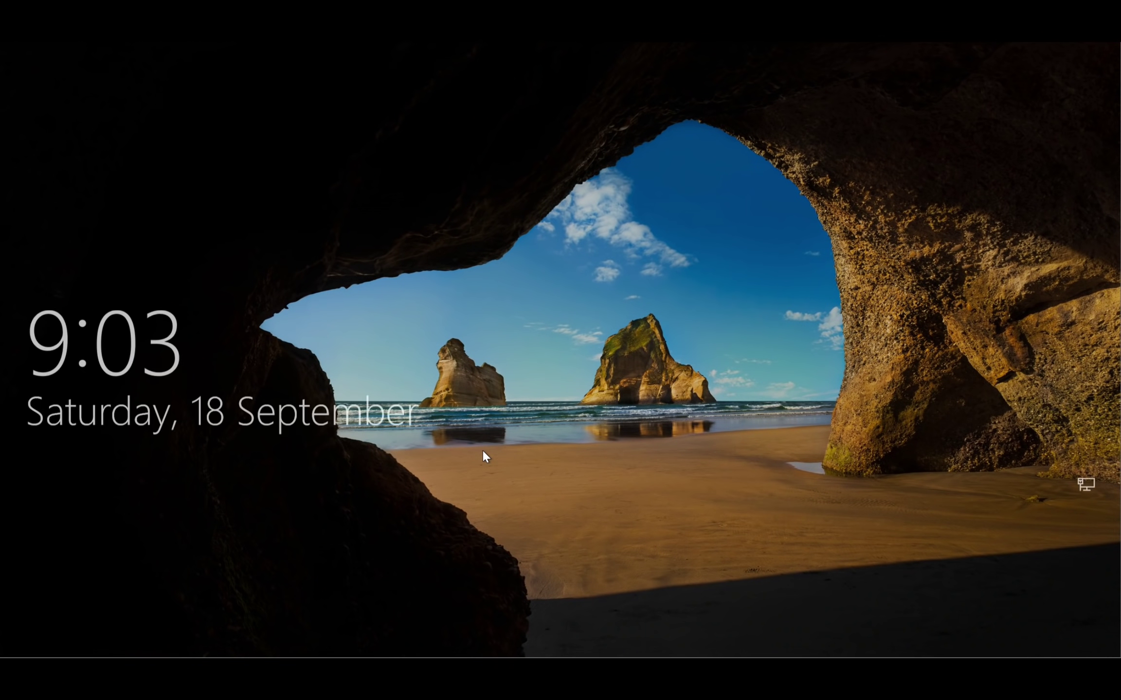
# - Clear the lock screen and enter the NO ESCAPE account password to reach the Welcome screen
pyautogui.click(482, 448)
pyautogui.press('Return')
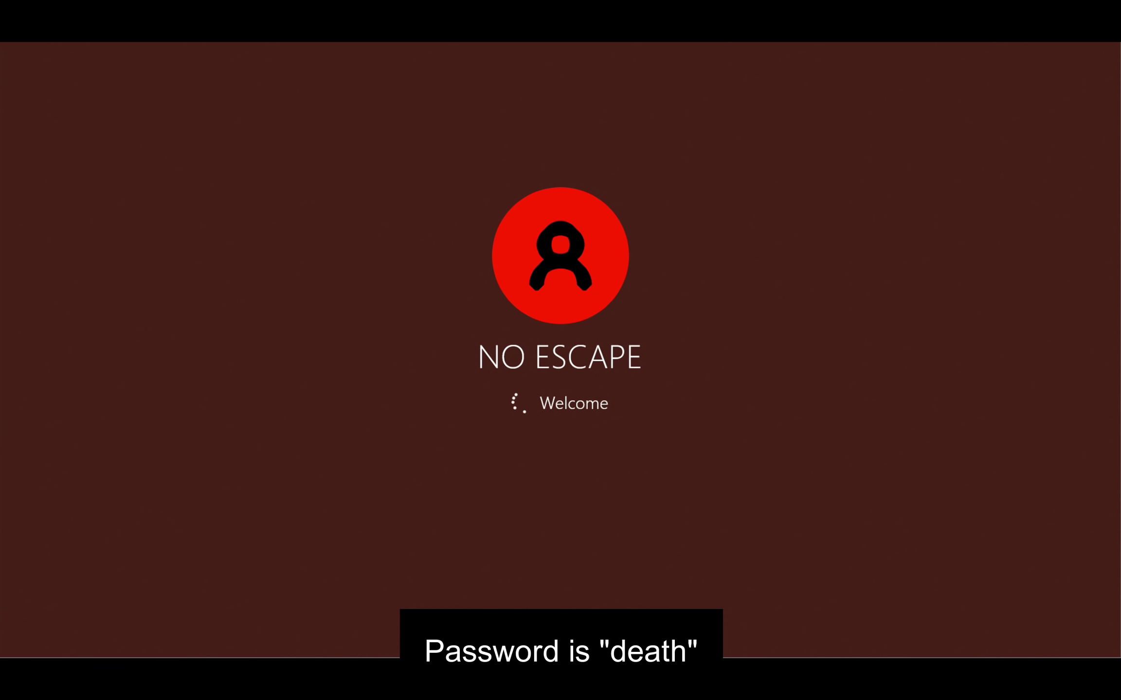
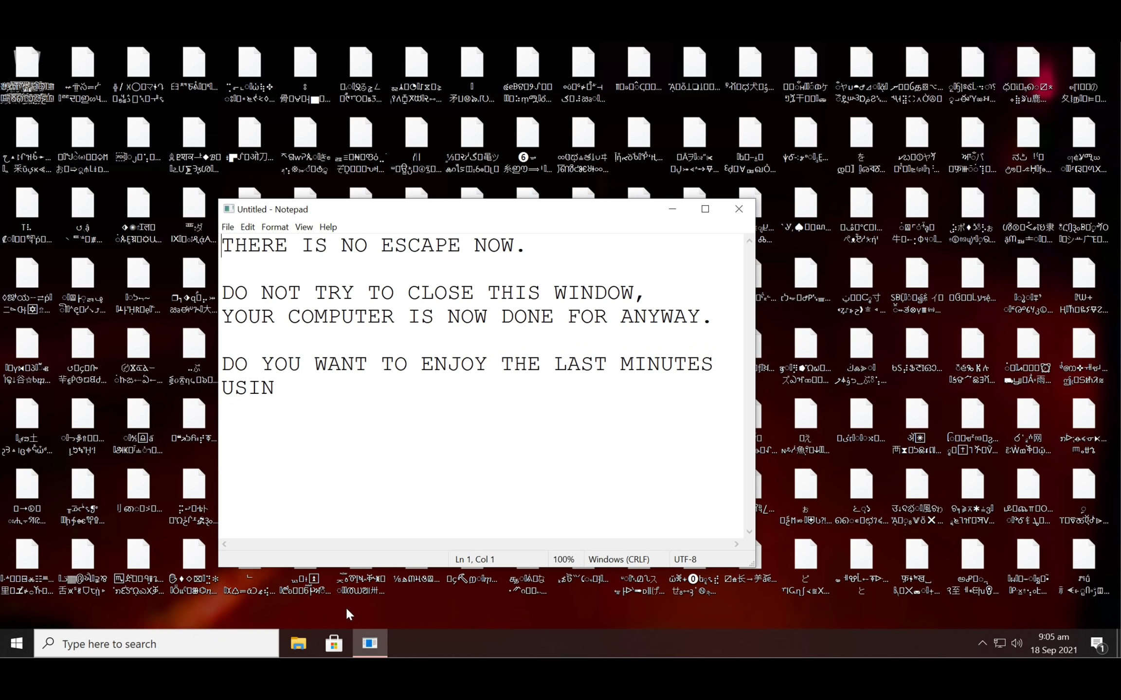
# - Close the malware's Notepad message window so the VM crashes to CRITICAL PROCESS DIED
pyautogui.click(495, 393)
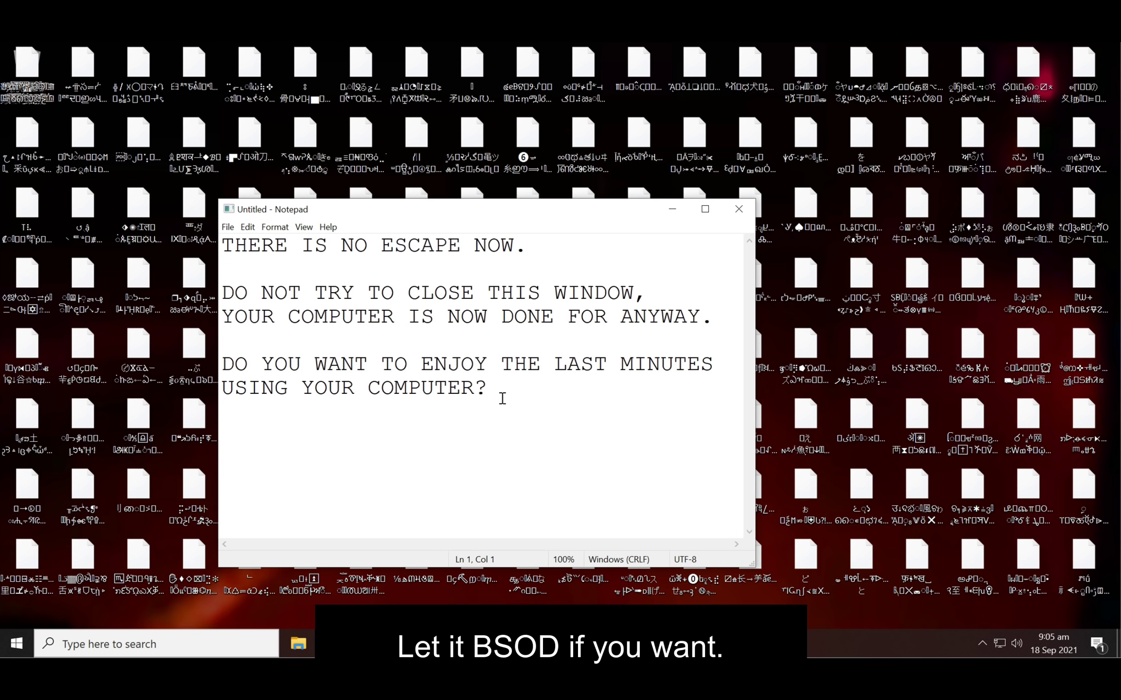
pyautogui.click(738, 209)
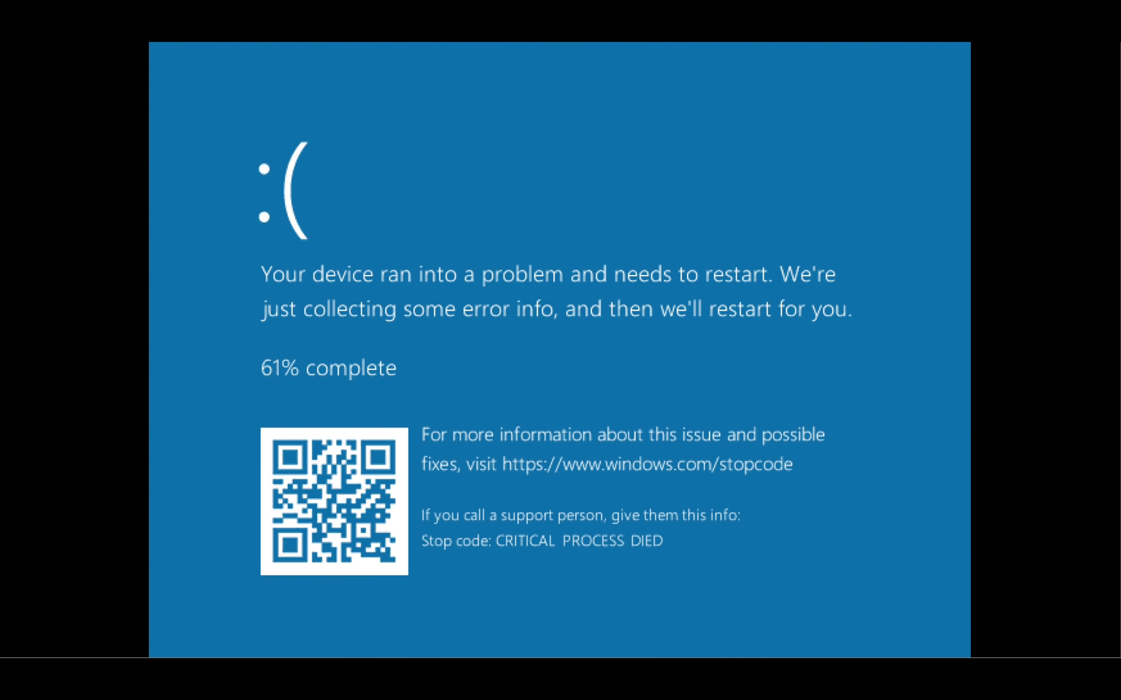
# - In the VM settings, load the Gandalf Windows PE ISO into the CD/DVD drive
pyautogui.click(12, 2)
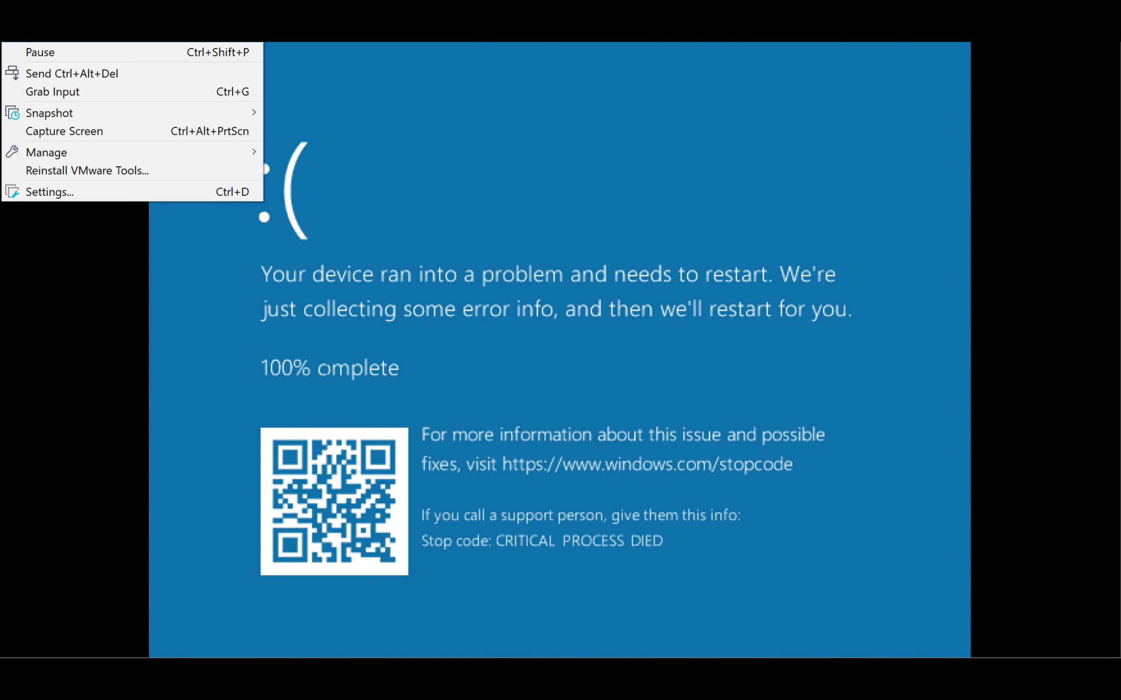
pyautogui.moveTo(131, 32)
pyautogui.click(506, 53)
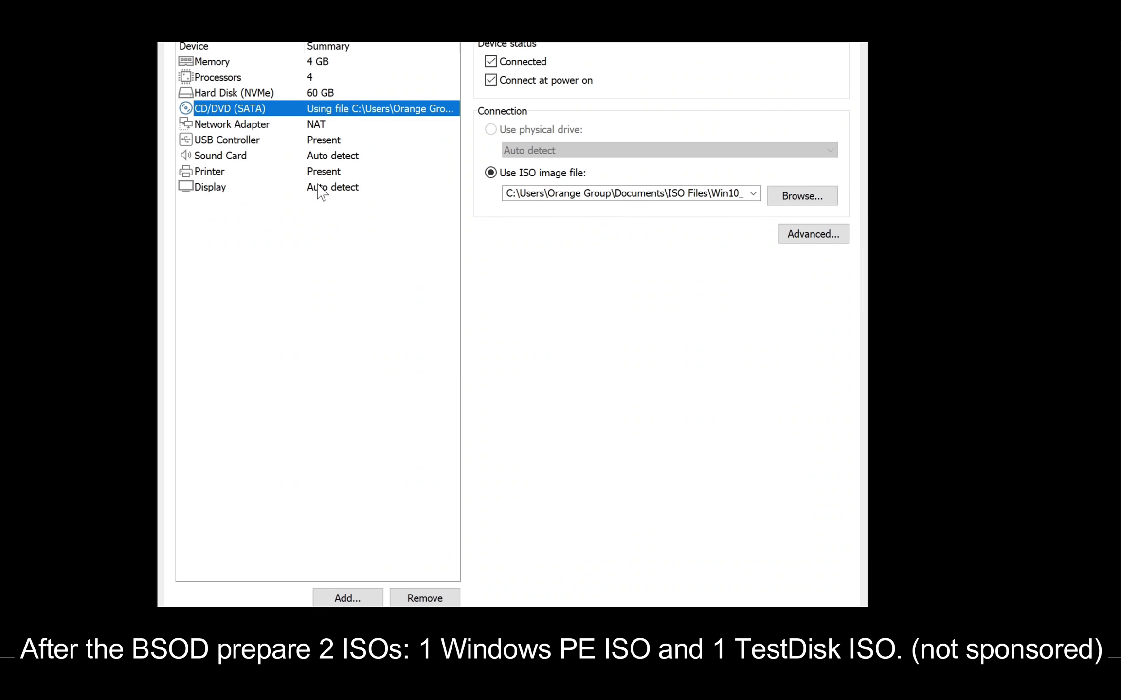
pyautogui.click(772, 200)
pyautogui.doubleClick(428, 194)
# - Add a second CD/DVD drive using Downloads\testdisk.iso, then launch ISO Creator
pyautogui.click(345, 594)
pyautogui.click(350, 248)
pyautogui.click(606, 501)
pyautogui.click(533, 176)
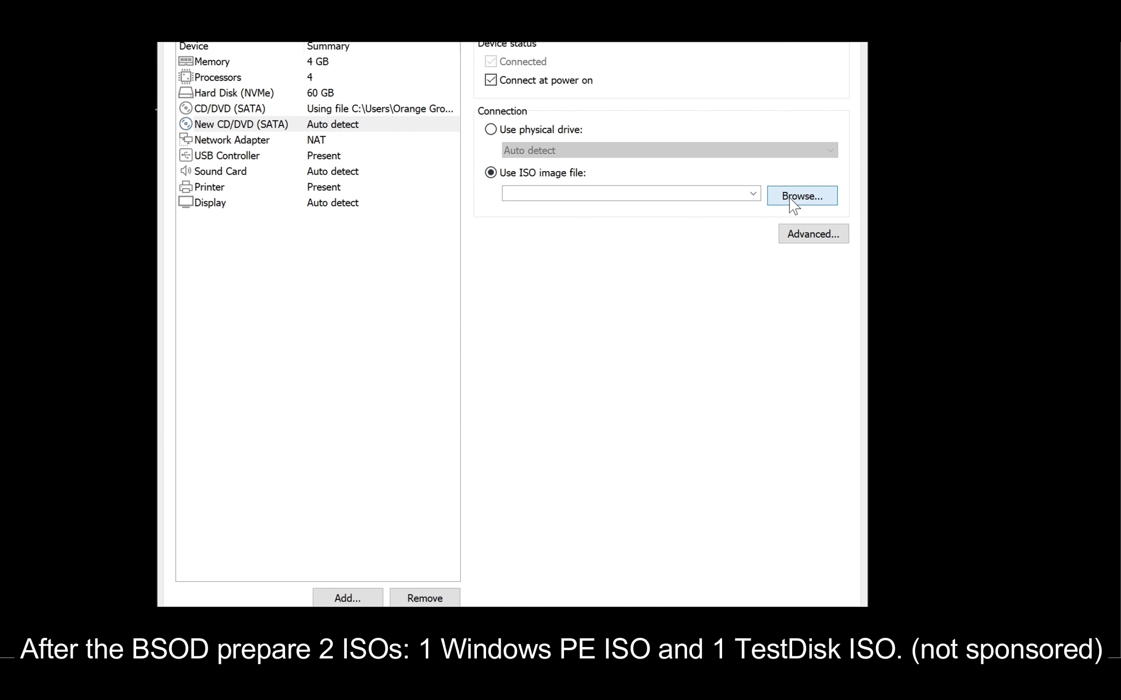
pyautogui.click(801, 196)
pyautogui.click(221, 153)
pyautogui.doubleClick(406, 156)
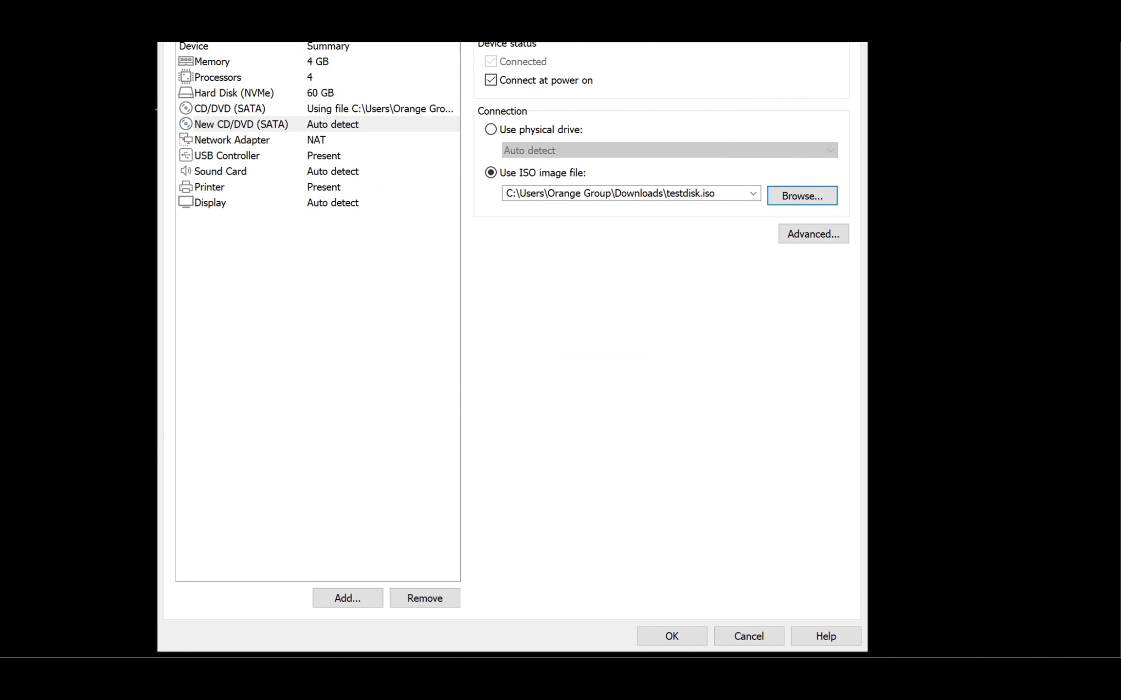
pyautogui.press('super')
pyautogui.click(147, 216)
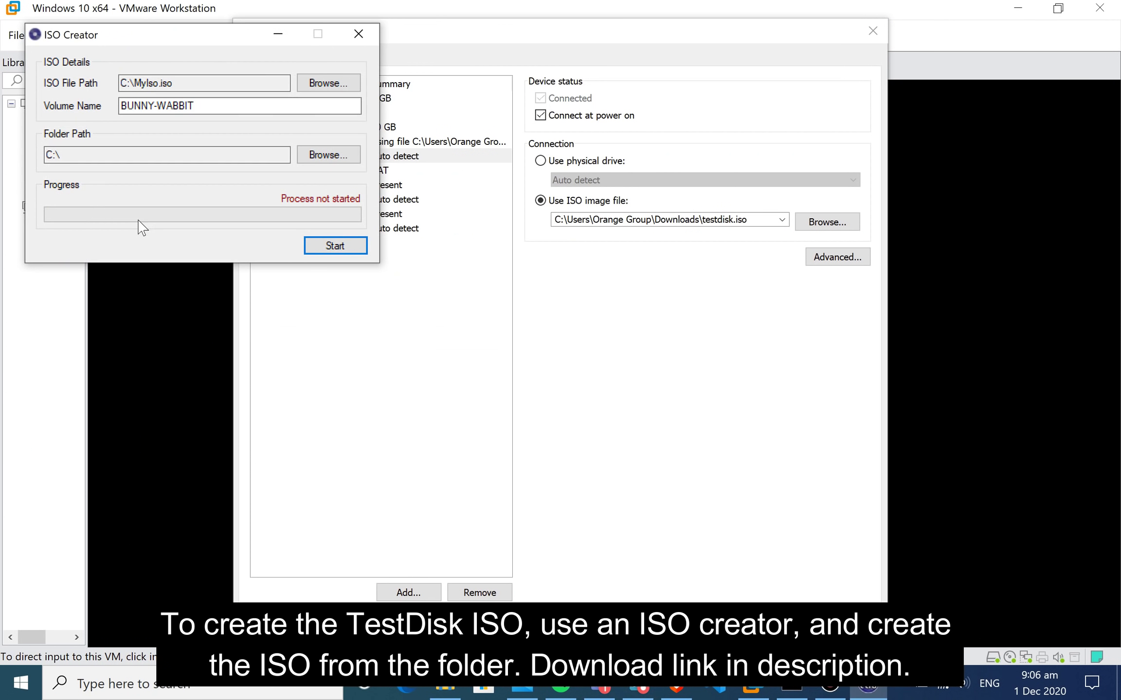
# - Browse to the Downloads\testdisk-7.2-WIP folder in File Explorer and look through it
pyautogui.rightClick(445, 692)
pyautogui.click(397, 589)
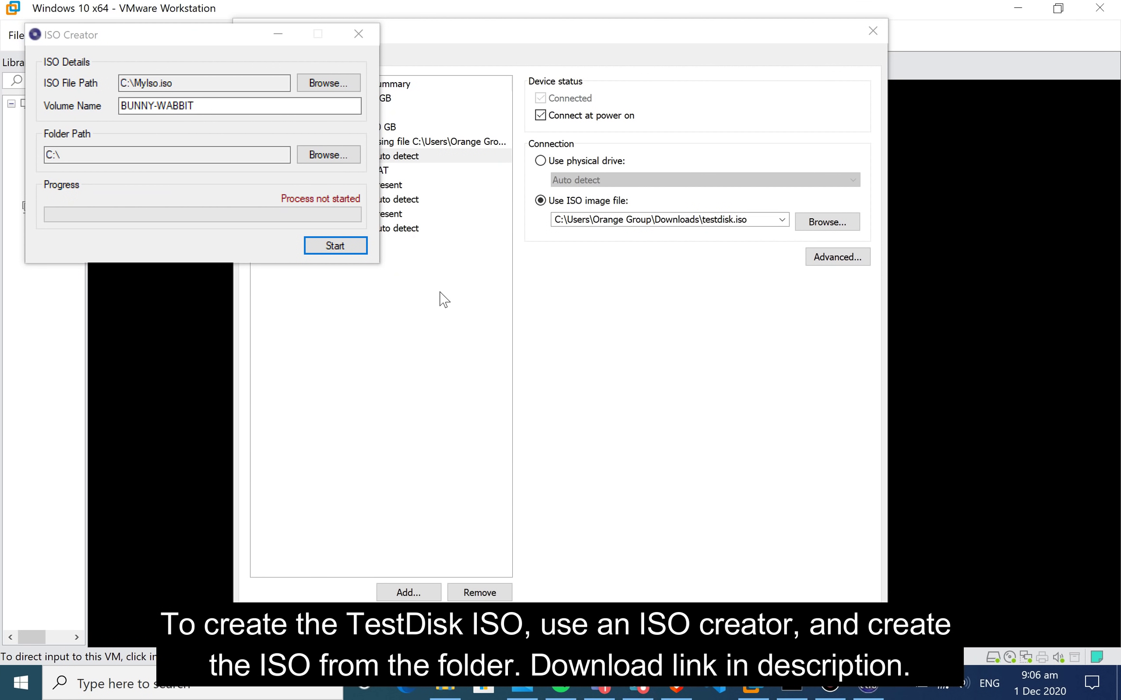
pyautogui.click(312, 302)
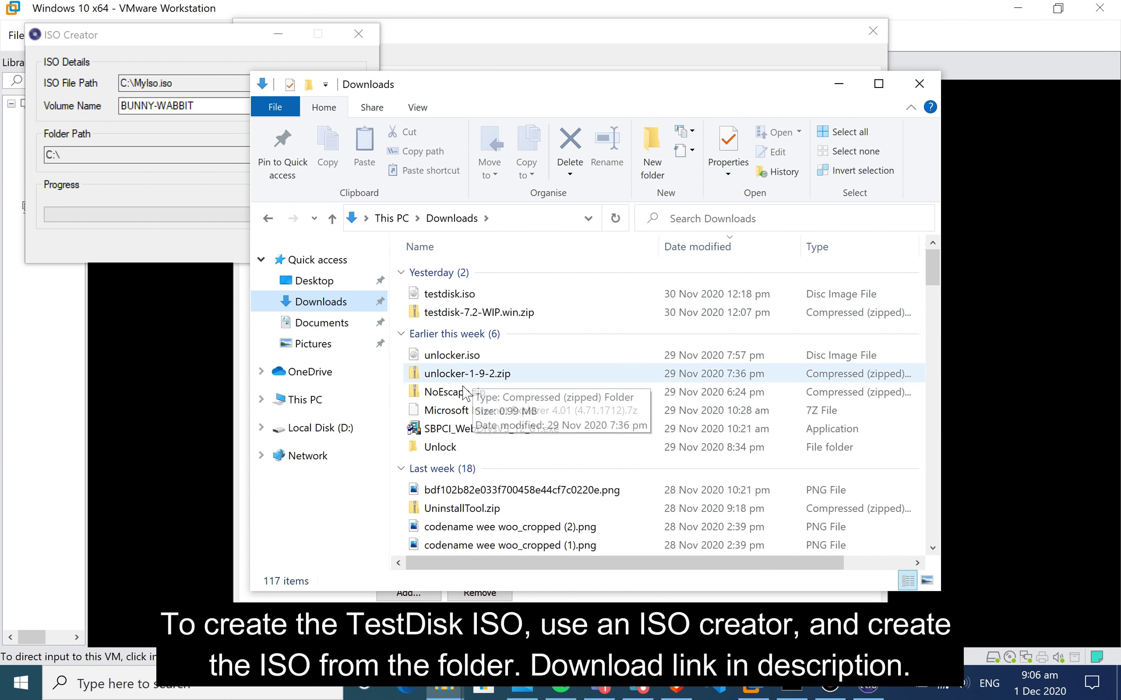
pyautogui.click(500, 219)
pyautogui.click(500, 219)
pyautogui.write('estdisk')
pyautogui.press('Down')
pyautogui.press('Return')
pyautogui.scroll(-9, 486, 462)
pyautogui.scroll(9, 556, 455)
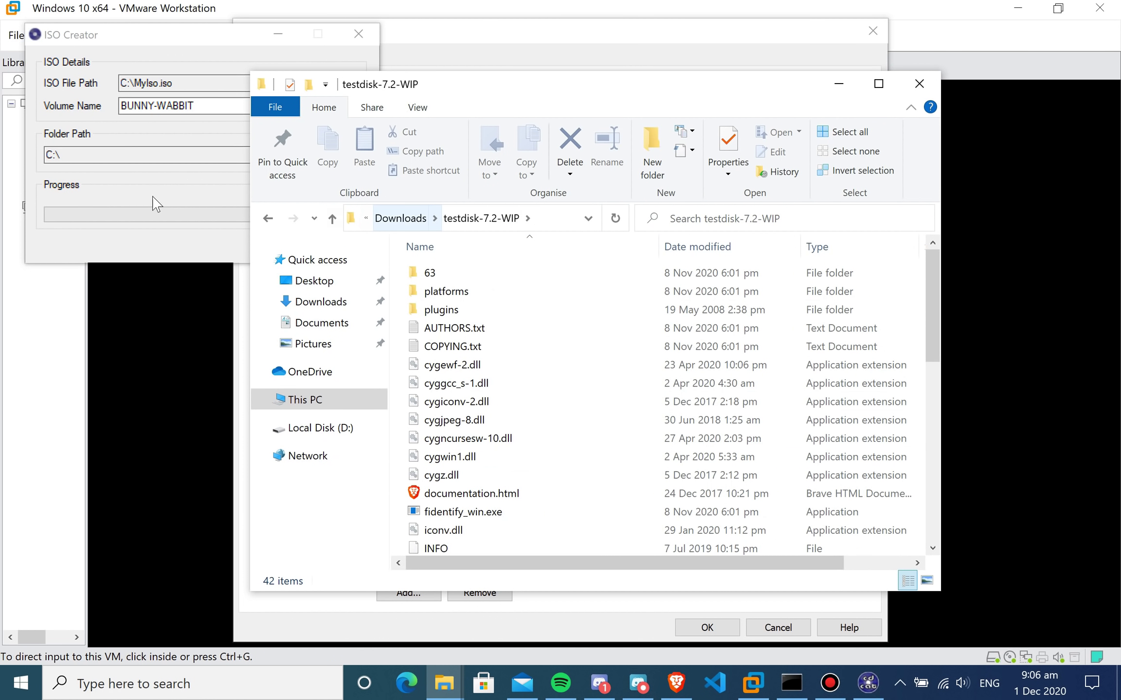
# - Close ISO Creator and File Explorer, and apply the new VM CD/DVD settings
pyautogui.click(174, 49)
pyautogui.click(359, 34)
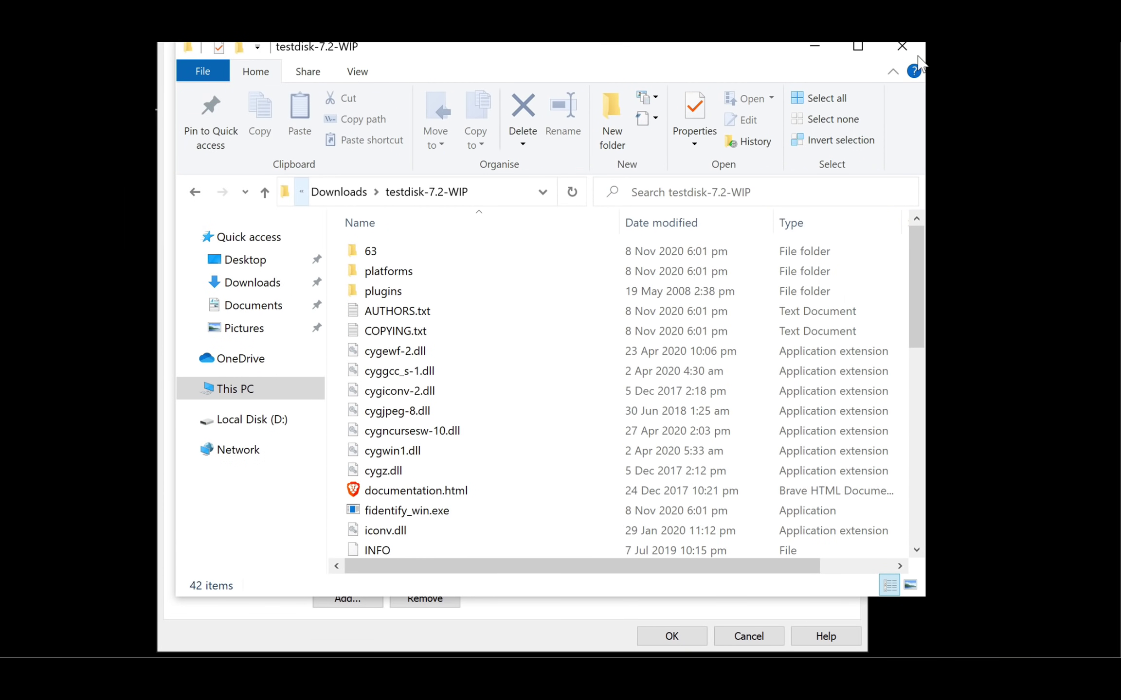
pyautogui.click(918, 84)
pyautogui.click(703, 628)
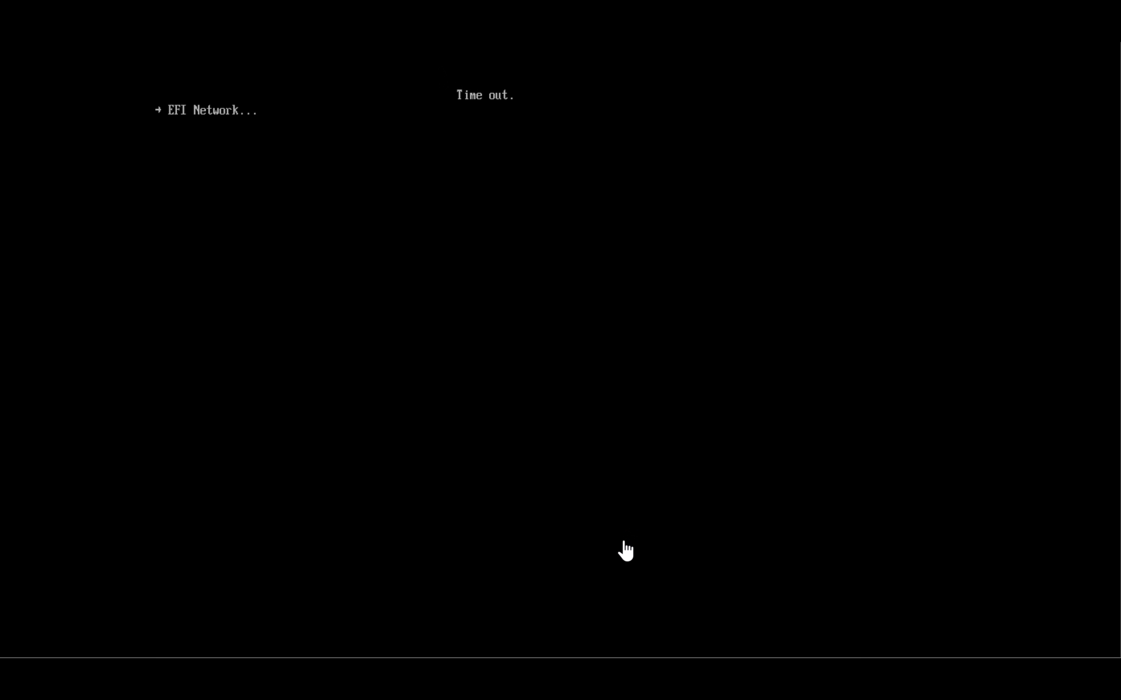
# - Reset the VM, confirm, and choose A for the Windows PE Administrator session
pyautogui.click(116, 34)
pyautogui.click(170, 155)
pyautogui.click(542, 360)
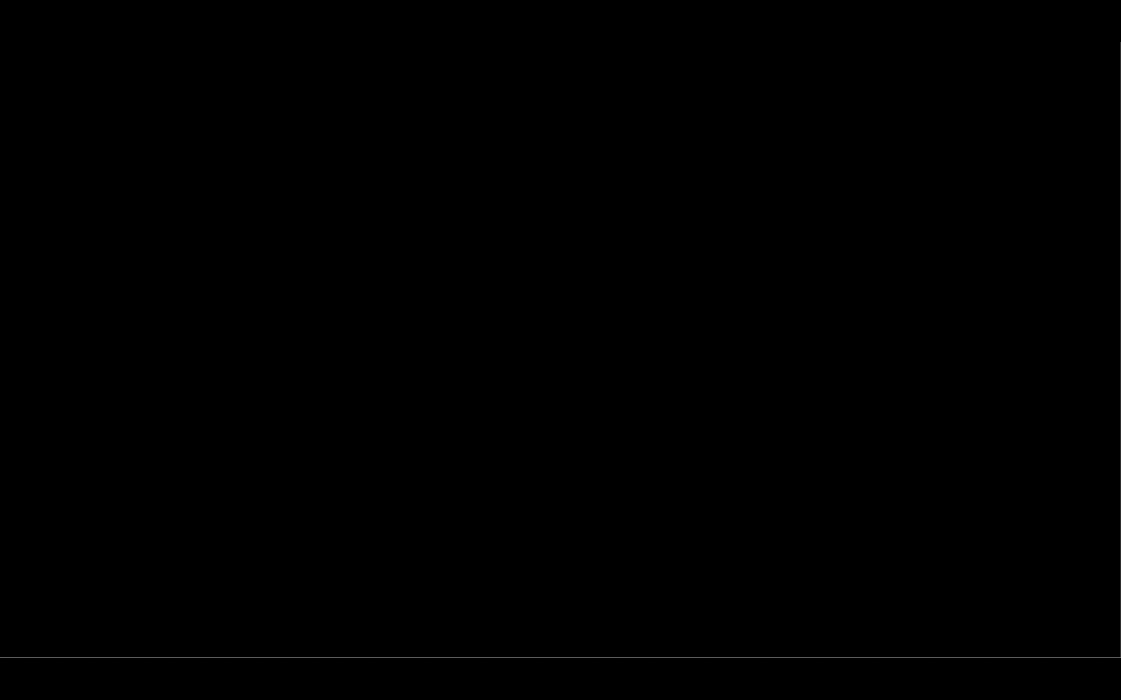
pyautogui.write('A')
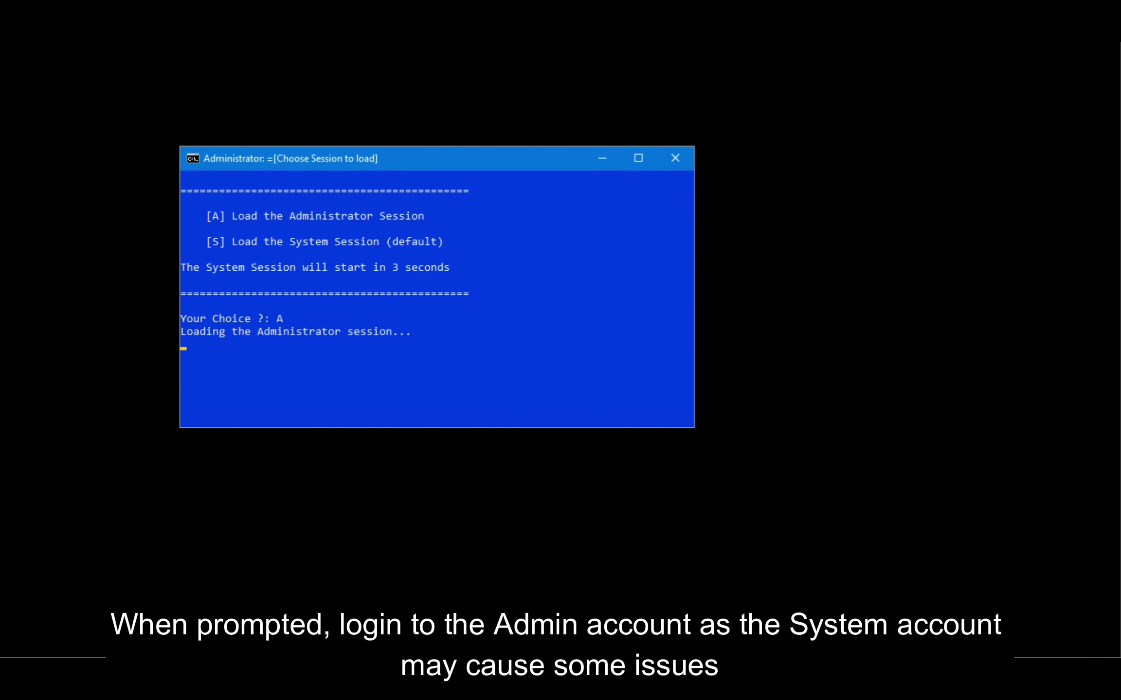
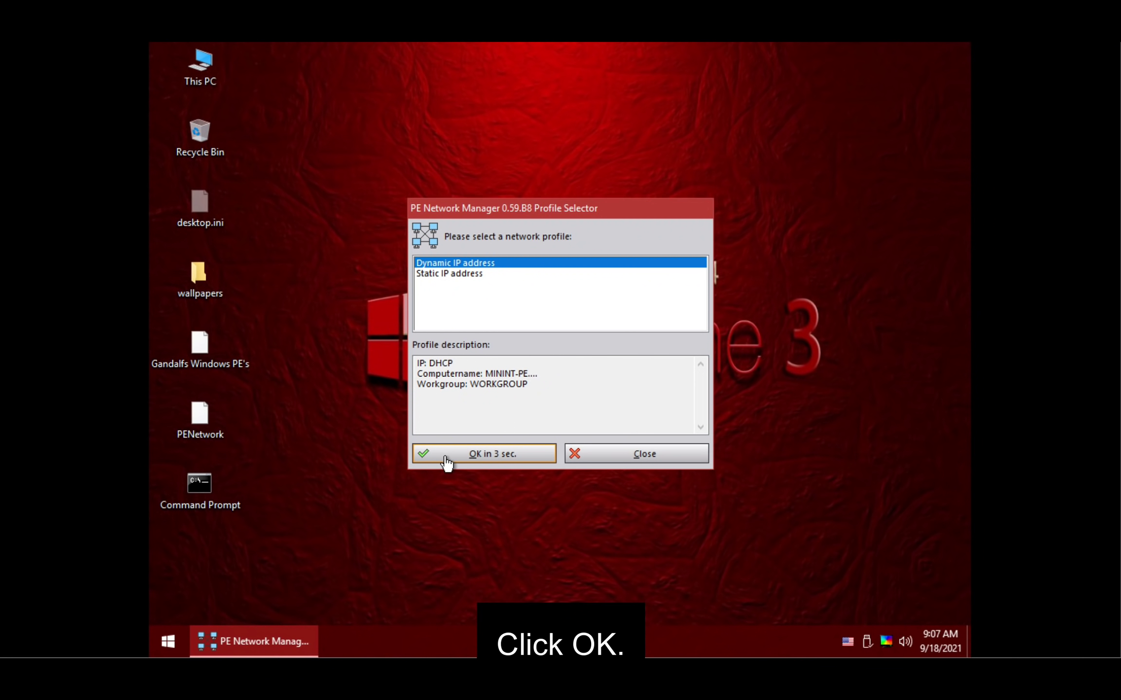
# - Accept the Dynamic IP address profile in PE Network Manager and open This PC
pyautogui.click(445, 457)
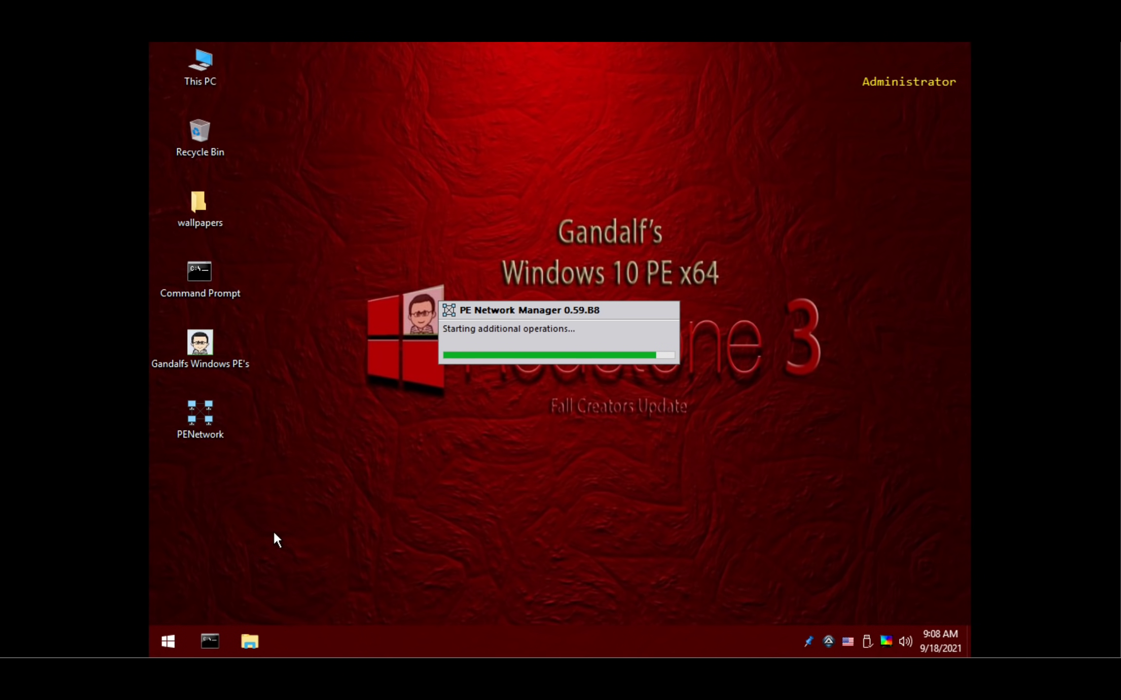
pyautogui.click(258, 635)
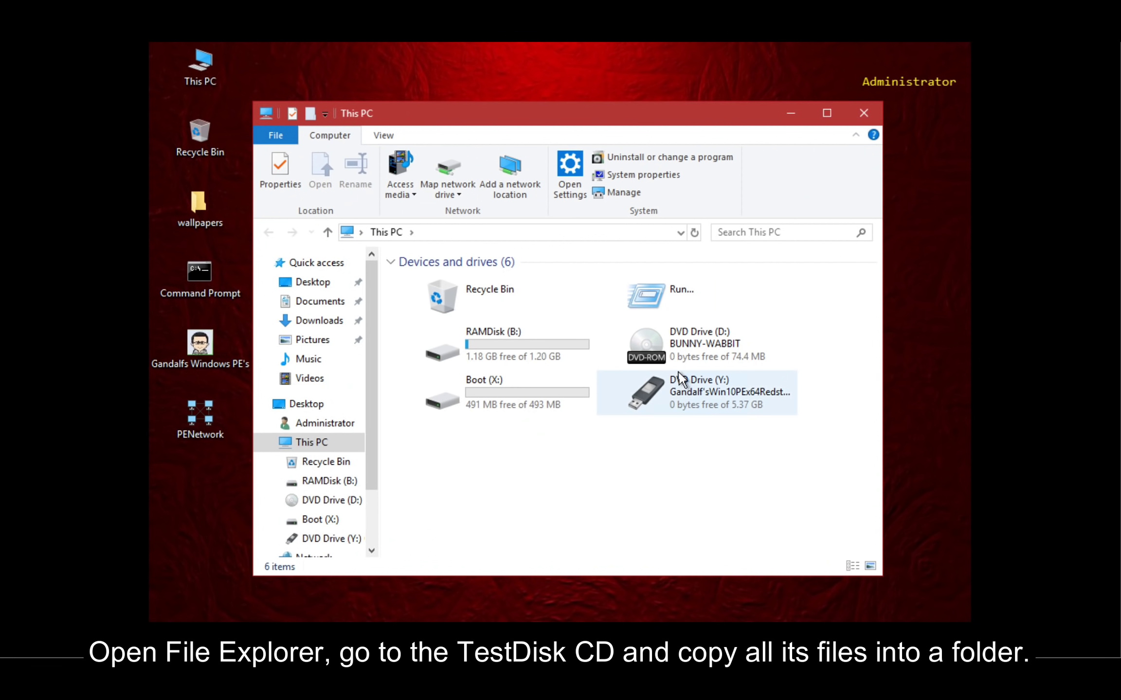
# - Open DVD Drive (D:) and create a new desktop folder named TestDisk
pyautogui.doubleClick(680, 363)
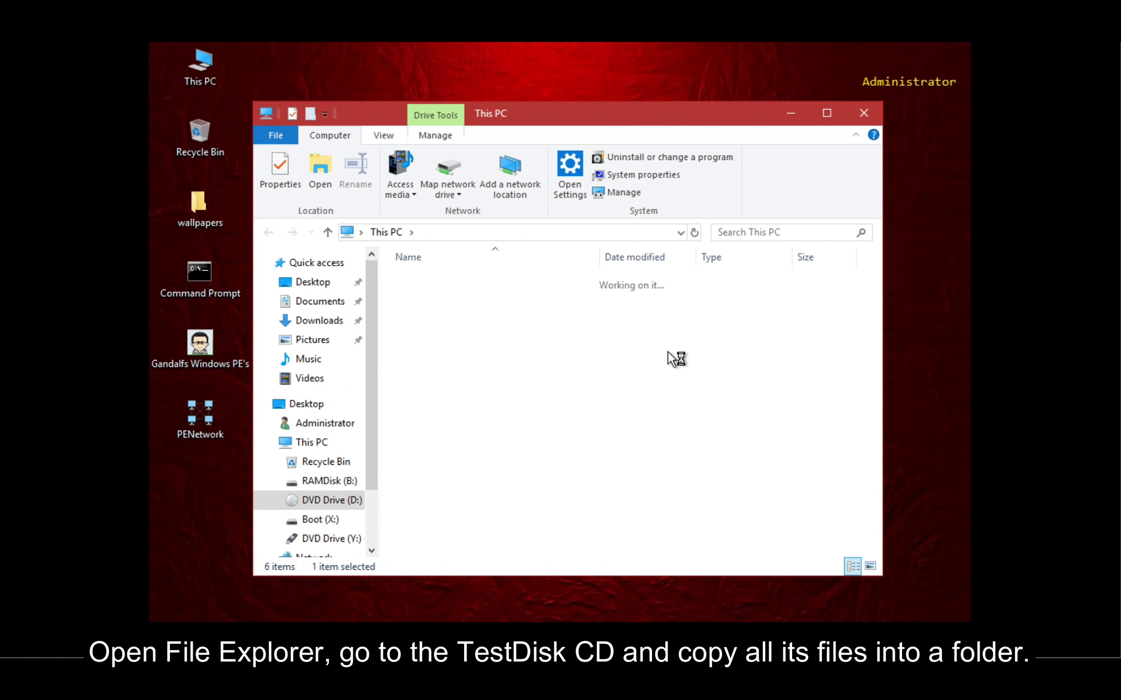
pyautogui.rightClick(189, 469)
pyautogui.moveTo(216, 462)
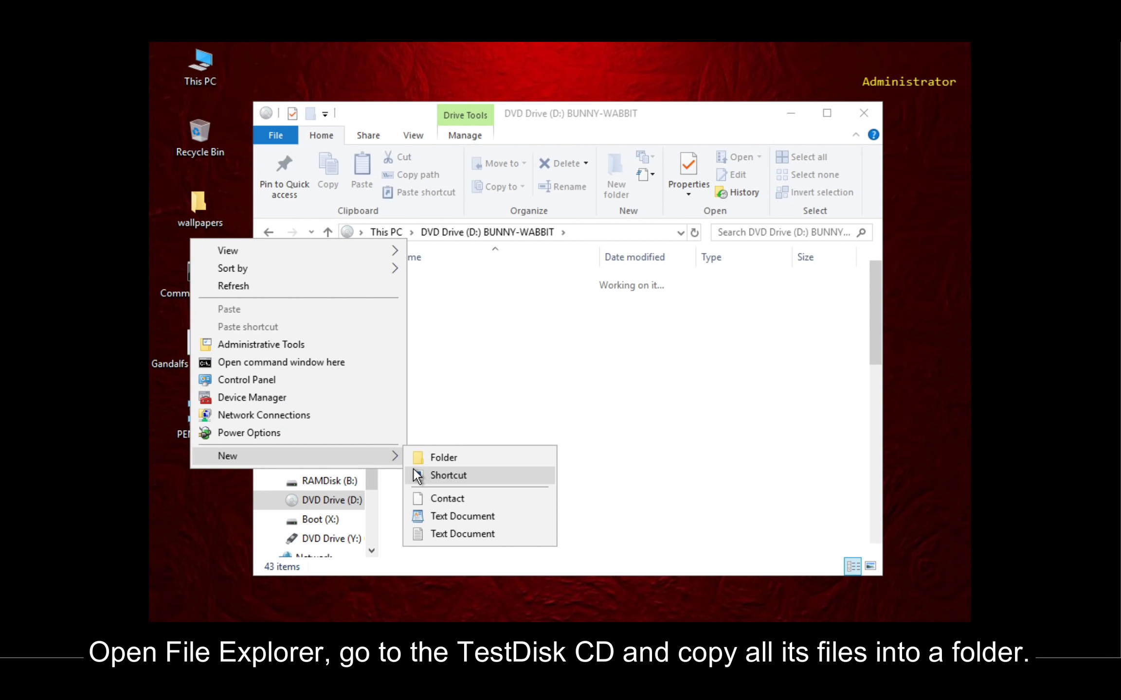
pyautogui.click(419, 453)
pyautogui.write('TestDisk')
pyautogui.press('Return')
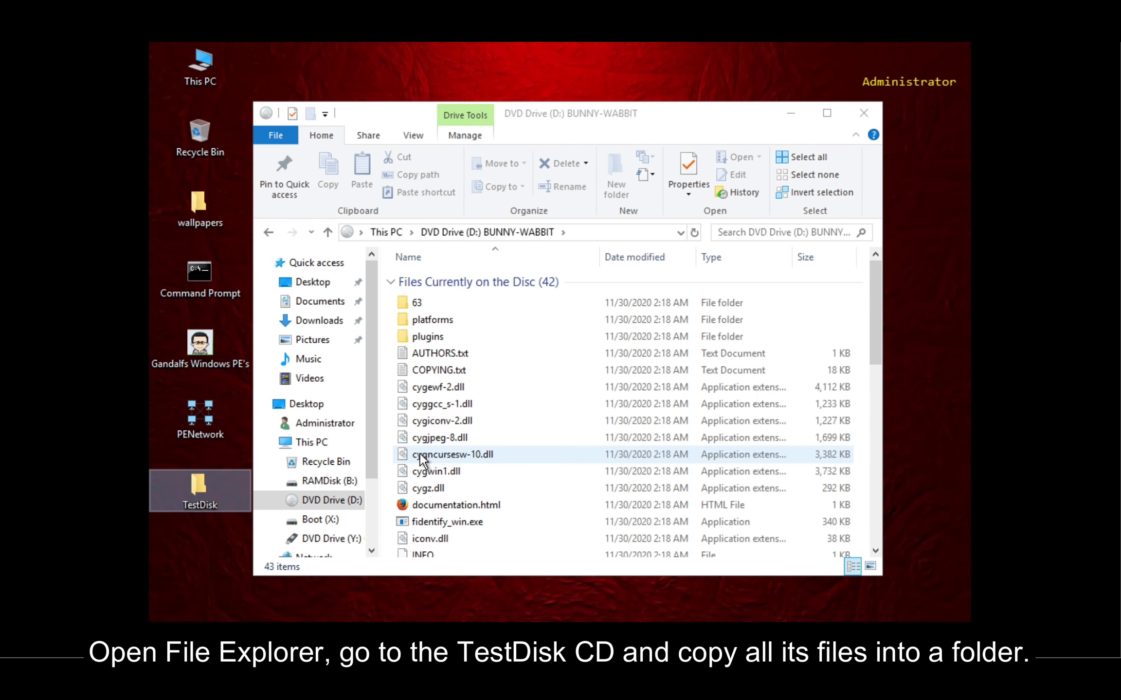
# - Copy all disc files except desktop.ini into the TestDisk folder and close the disc window
pyautogui.click(469, 435)
pyautogui.scroll(-10, 469, 435)
pyautogui.hotkey('ctrl', 'a')
pyautogui.click(470, 335)
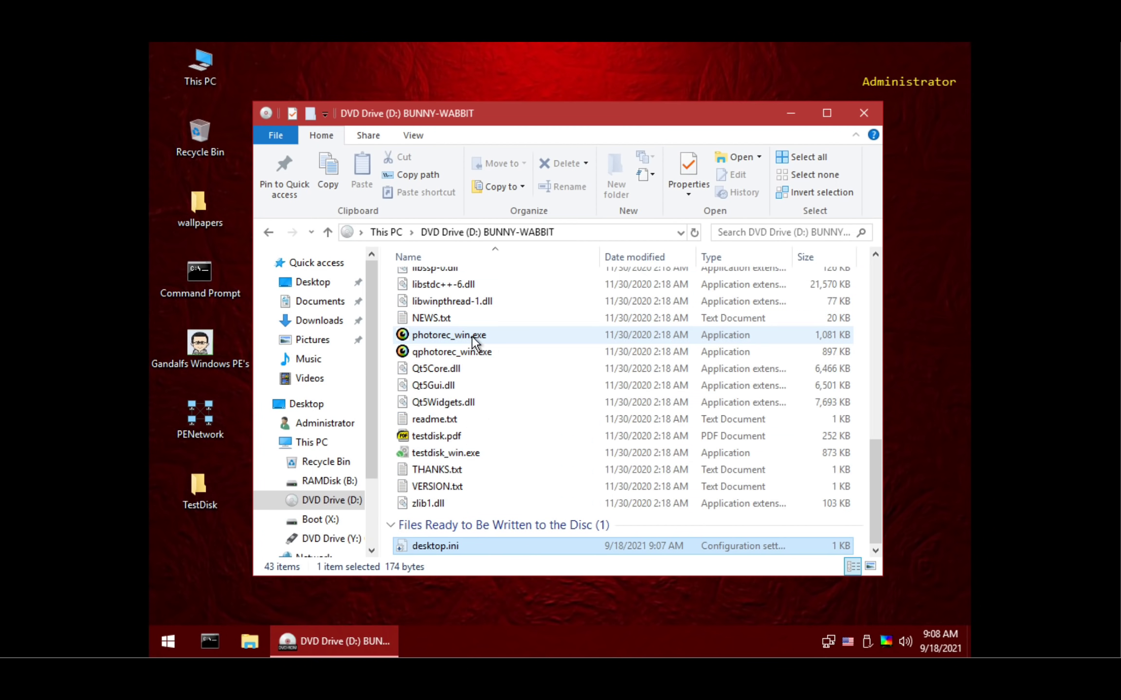
pyautogui.hotkey('ctrl', 'a')
pyautogui.keyDown('ctrl'); pyautogui.click(463, 545); pyautogui.keyUp('ctrl')
pyautogui.moveTo(491, 414); pyautogui.dragTo(199, 493)
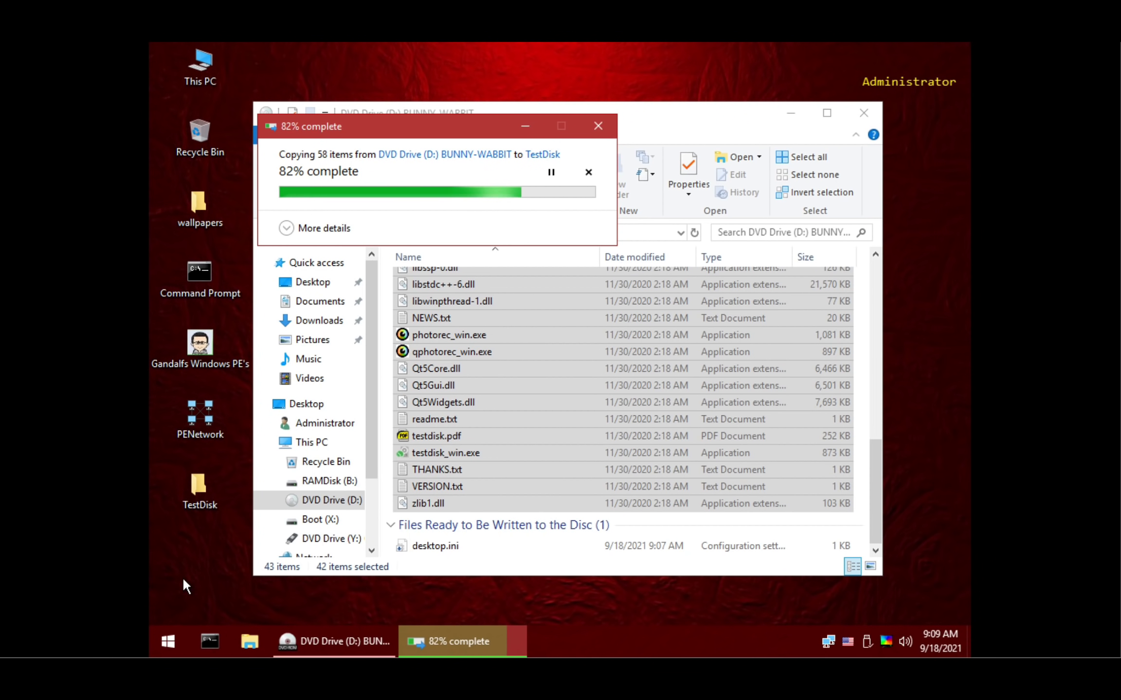
pyautogui.click(863, 111)
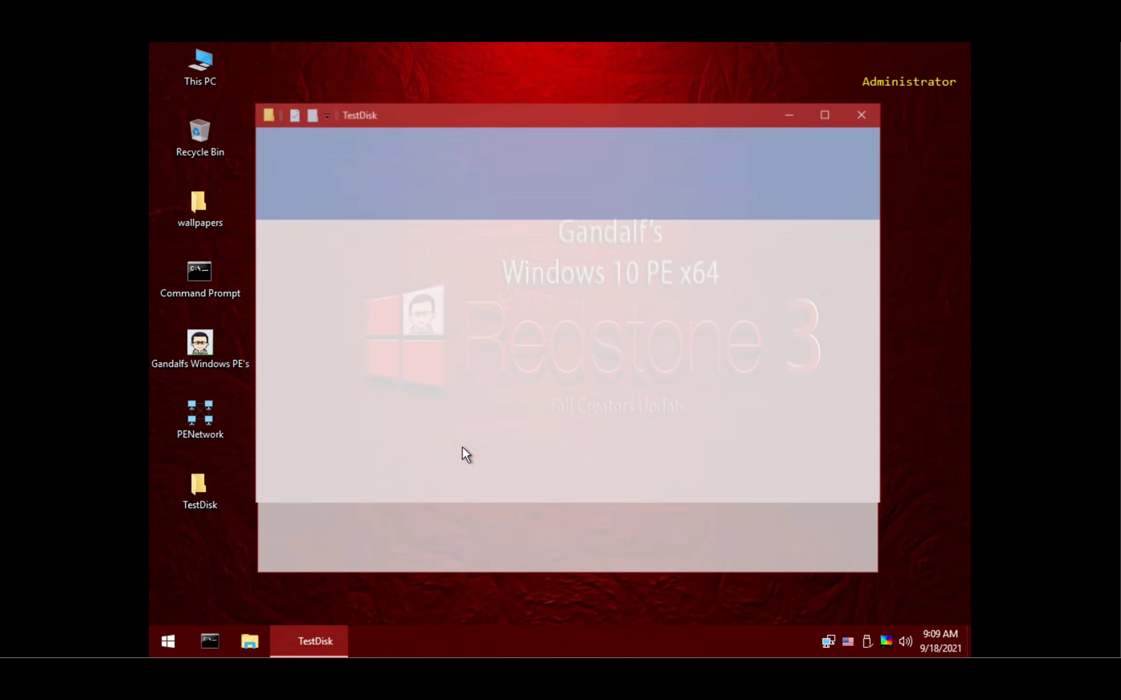
pyautogui.scroll(-5, 462, 447)
# - Launch testdisk_win.exe with No Log and run a Quick Search on the EFI GPT disk
pyautogui.doubleClick(458, 497)
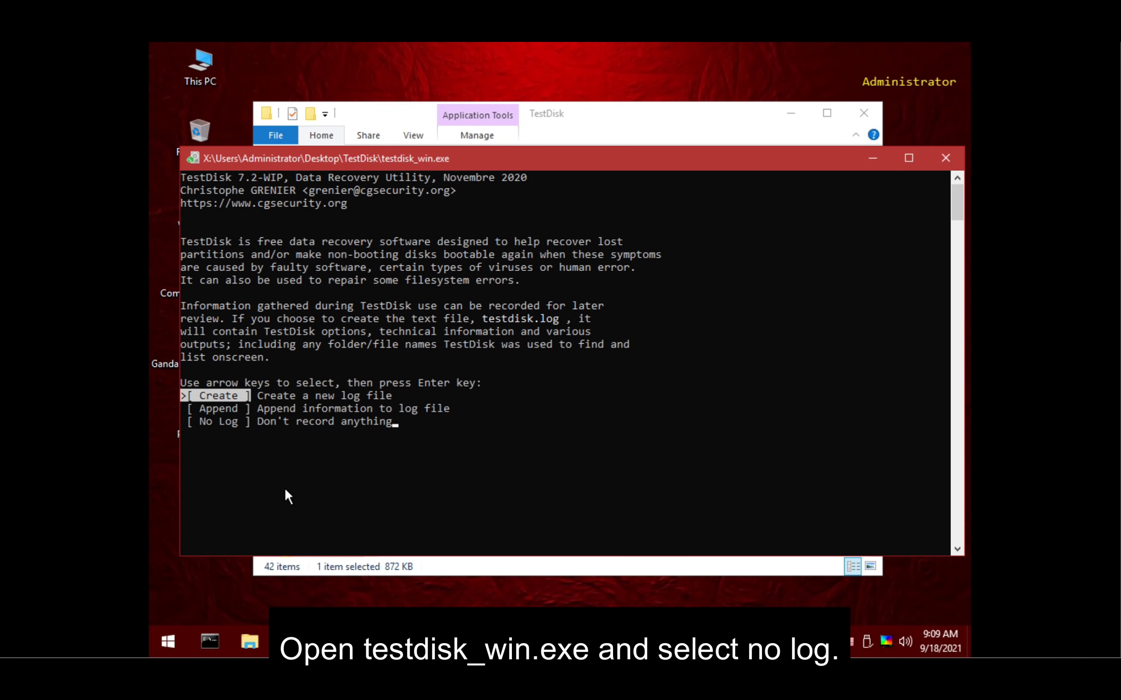
pyautogui.press('Down')
pyautogui.press('Down')
pyautogui.press('Return')
pyautogui.press('Return')
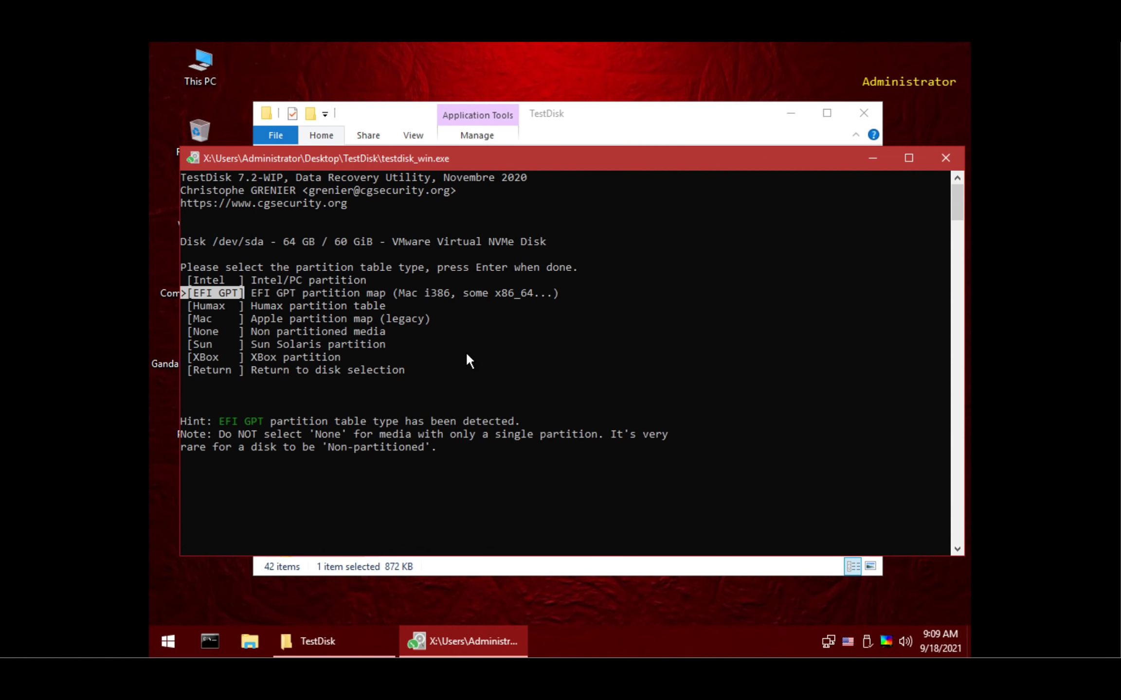
pyautogui.press('Return')
pyautogui.press('Return')
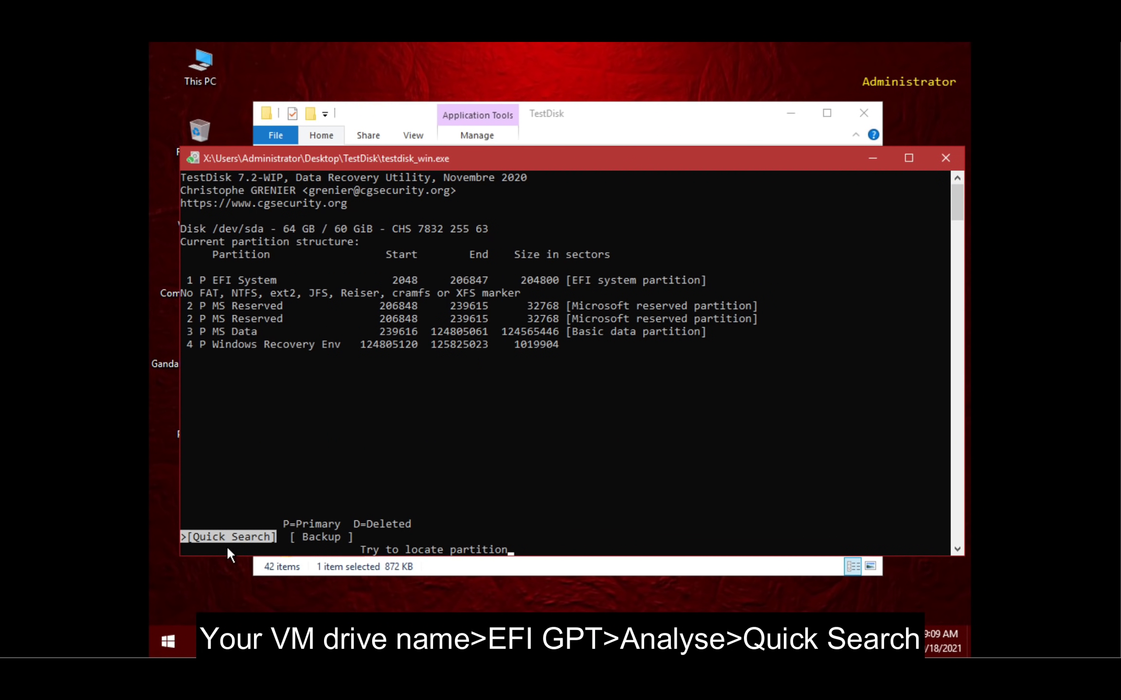
pyautogui.press('Return')
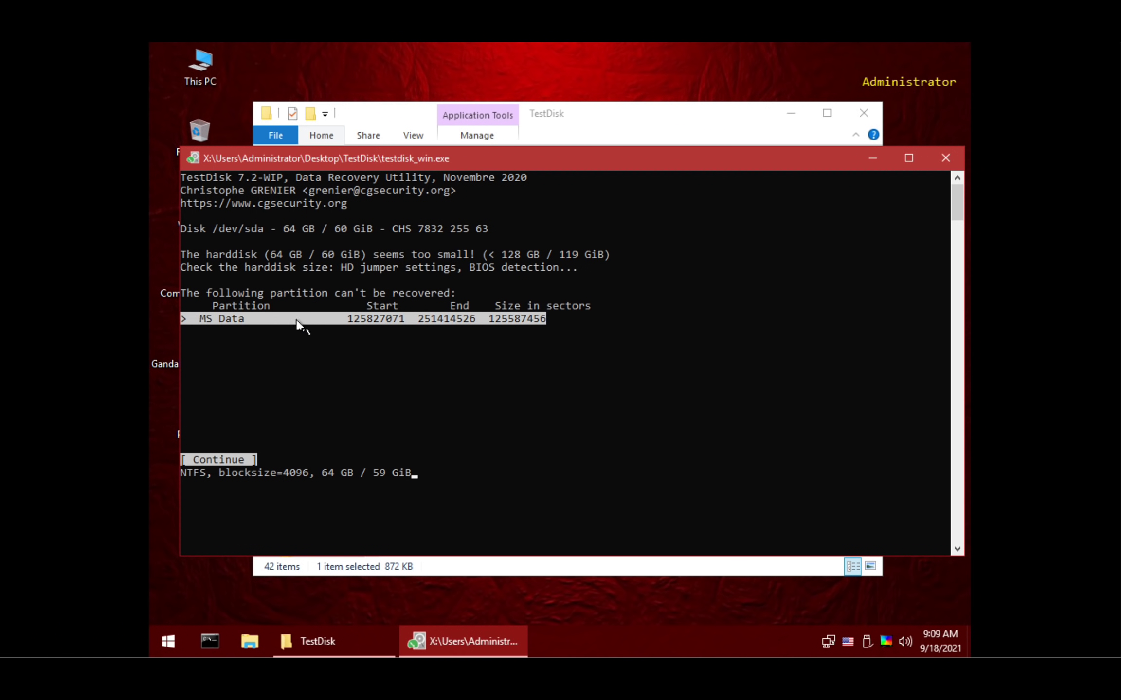
pyautogui.press('Return')
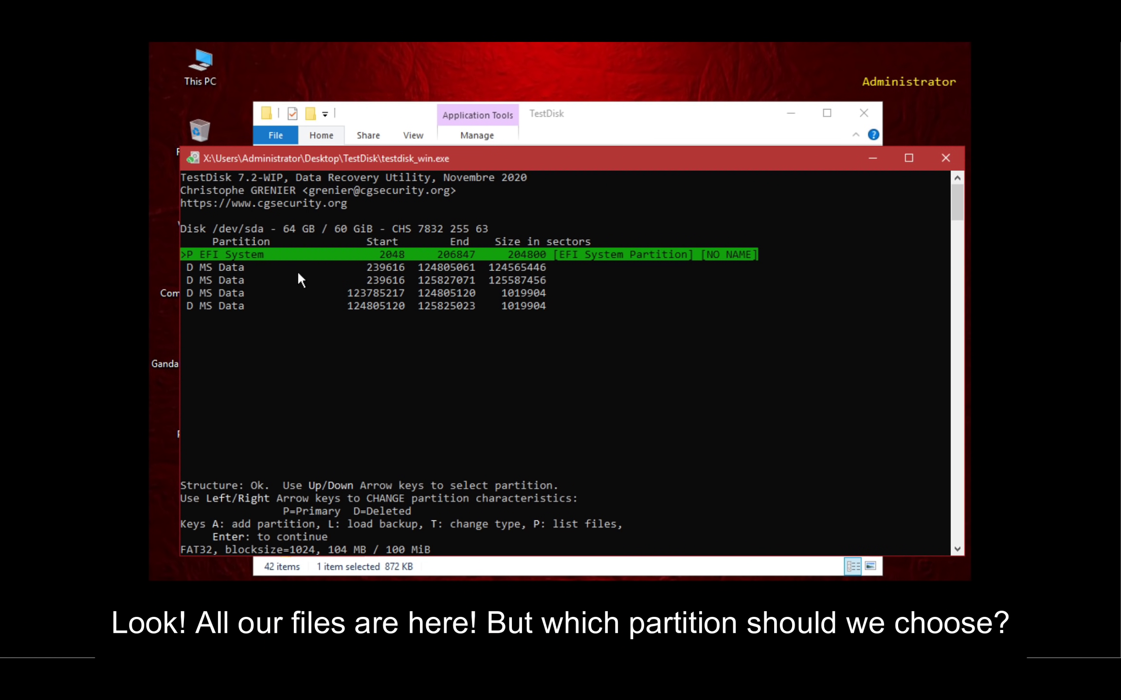
# - Preview the found partitions' files and settle on the second, smaller MS Data partition
pyautogui.press('Down')
pyautogui.press('p')
pyautogui.press('q')
pyautogui.press('Down')
pyautogui.press('p')
pyautogui.press('q')
pyautogui.press('Up')
pyautogui.press('Down')
pyautogui.press('Up')
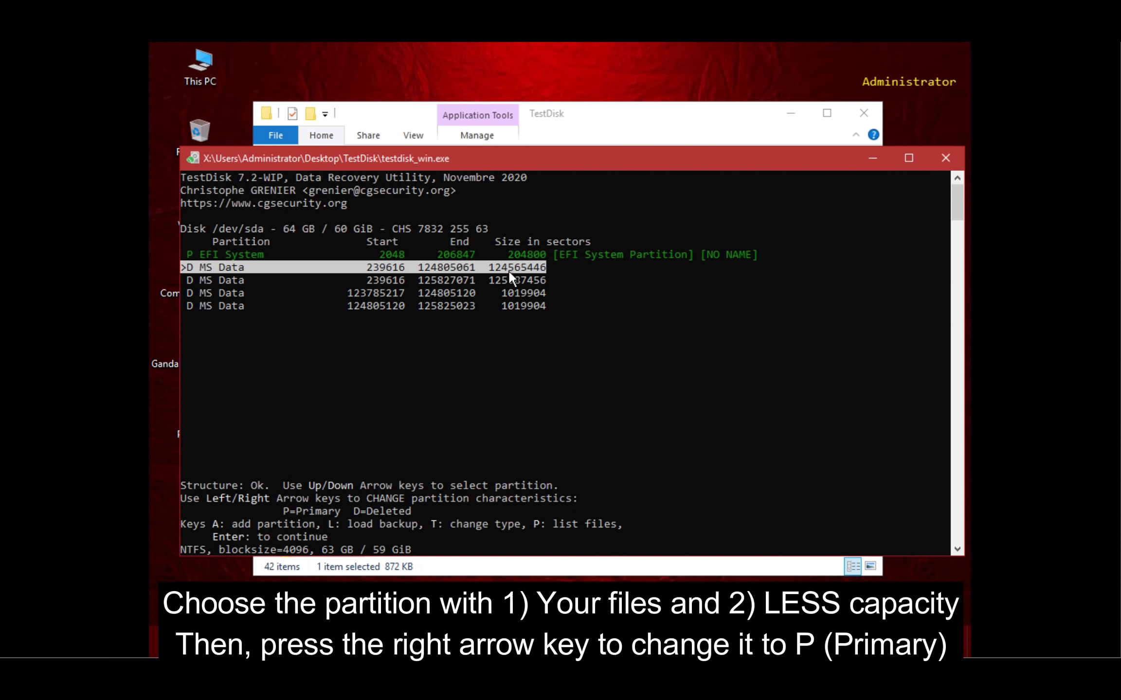
pyautogui.moveTo(362, 267); pyautogui.dragTo(540, 266)
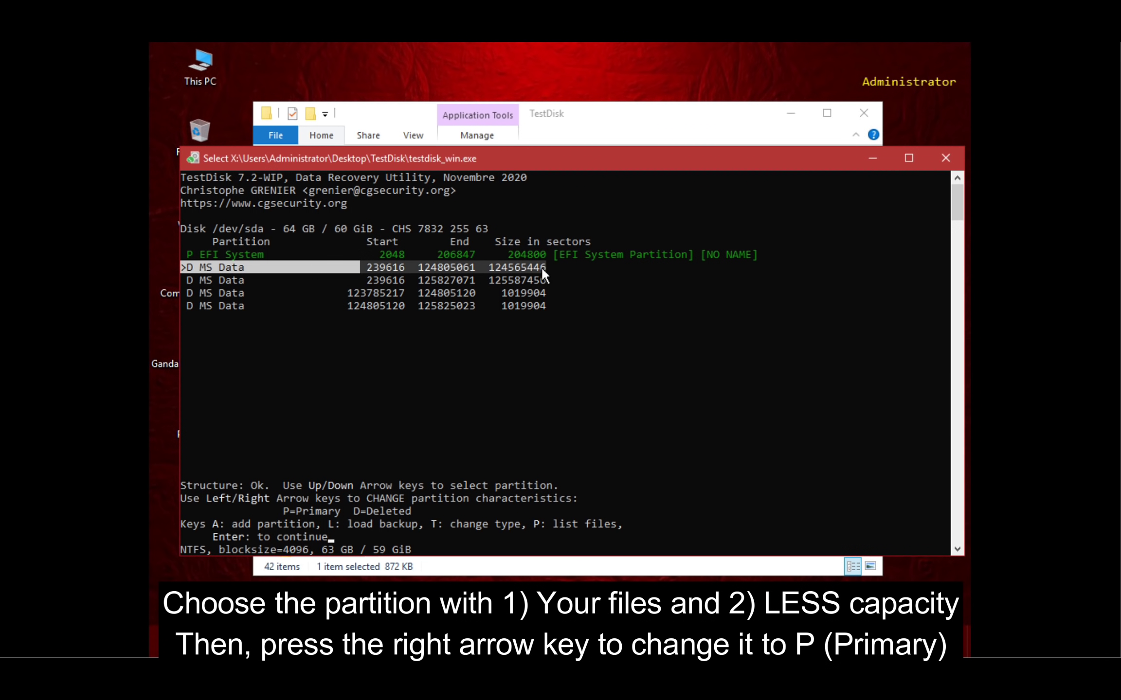
pyautogui.click(575, 267)
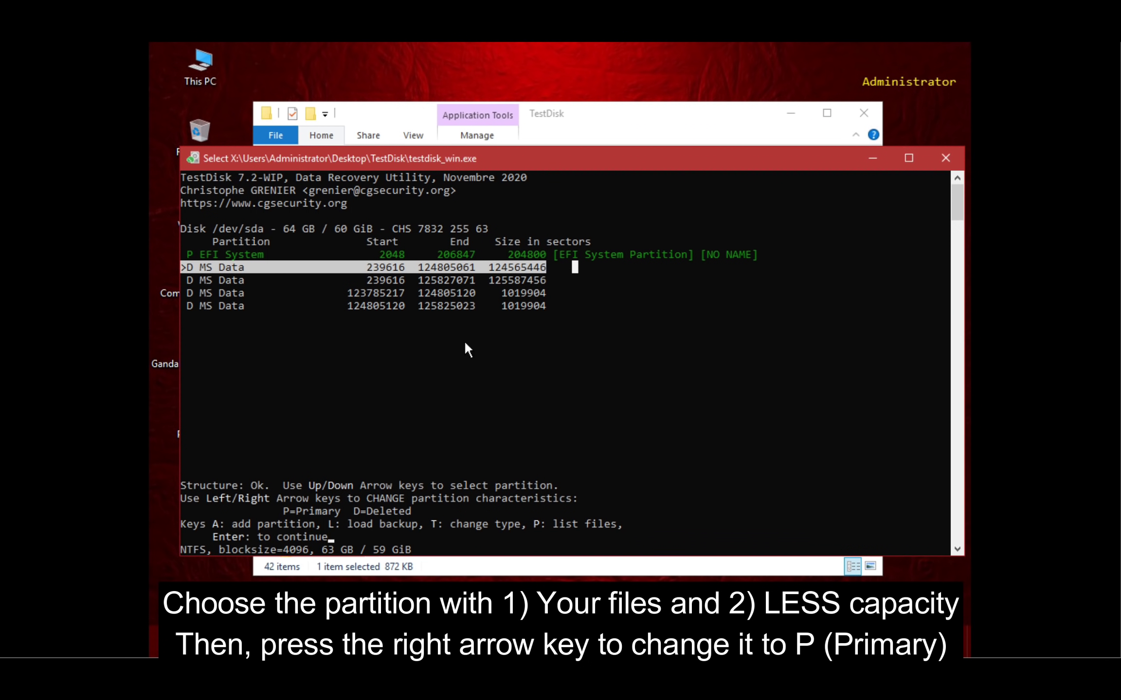
# - Run bootrec /fixboot, /fixmbr and /rebuildbcd in an admin command prompt, then return to TestDisk
pyautogui.press('Escape')
pyautogui.press('Up')
pyautogui.hotkey('shift', 'F10')
pyautogui.write('bootrec /fixboot')
pyautogui.press('Return')
pyautogui.write('bootrec ')
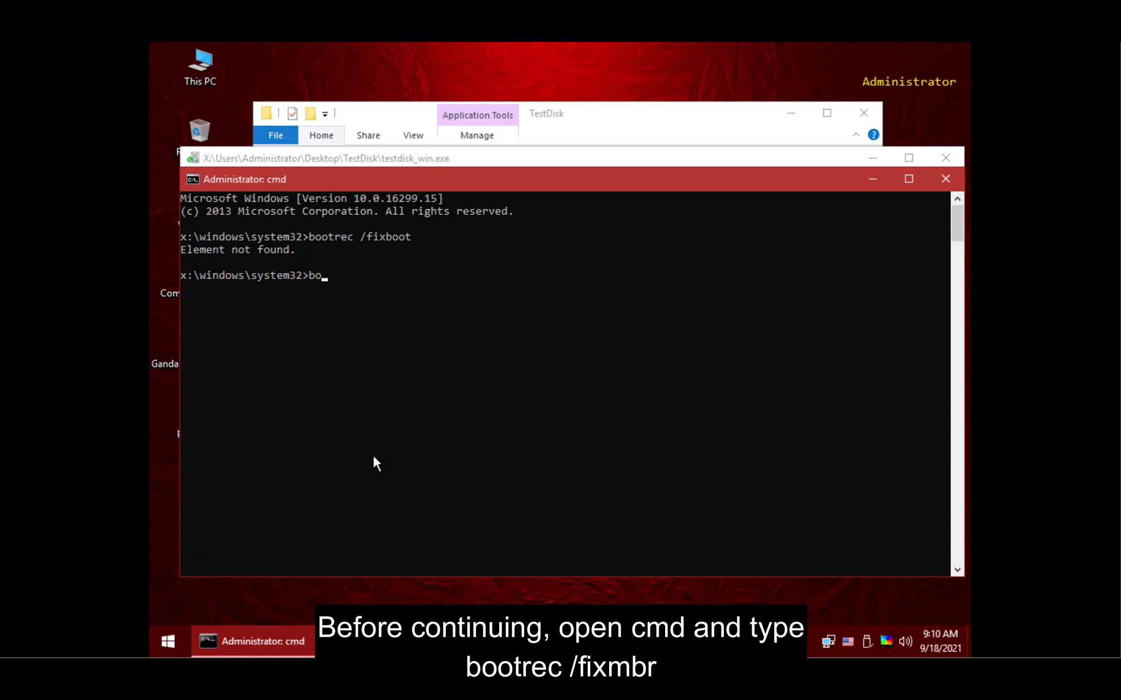
pyautogui.write('/fixmbr')
pyautogui.press('BackSpace')
pyautogui.press('BackSpace')
pyautogui.press('BackSpace')
pyautogui.write('mbr')
pyautogui.press('Return')
pyautogui.write('bootrec /rebuildbcd')
pyautogui.press('Return')
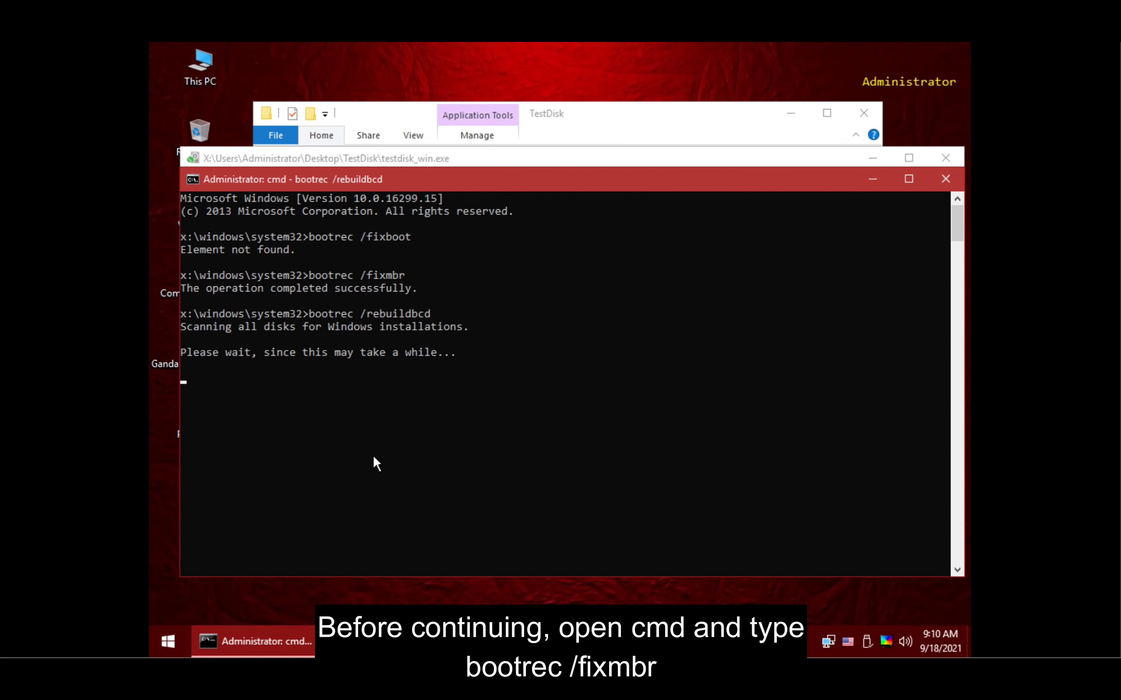
pyautogui.click(872, 179)
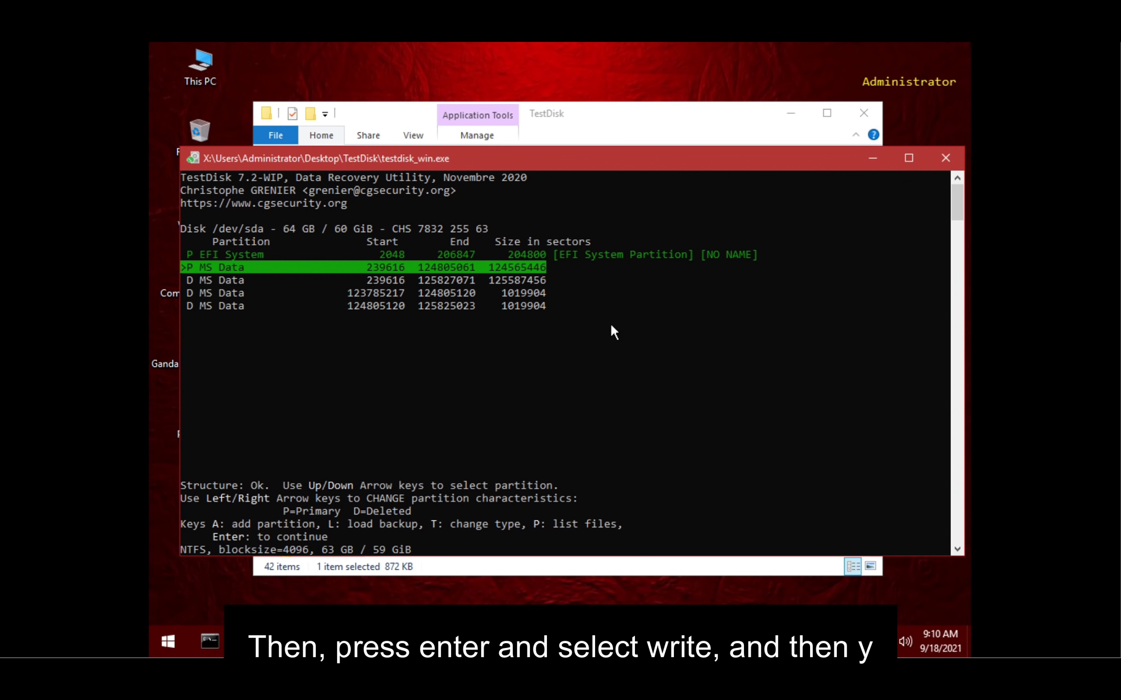
# - Write the recovered partition table, confirming with Y
pyautogui.press('Return')
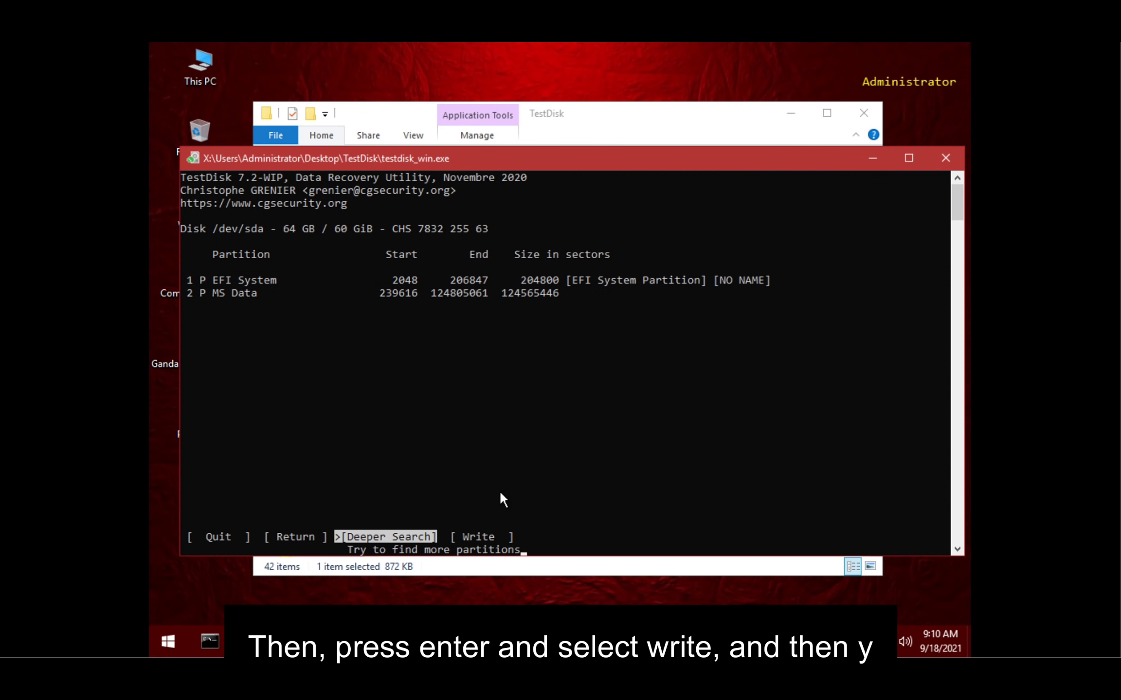
pyautogui.press('Right')
pyautogui.press('Return')
pyautogui.press('y')
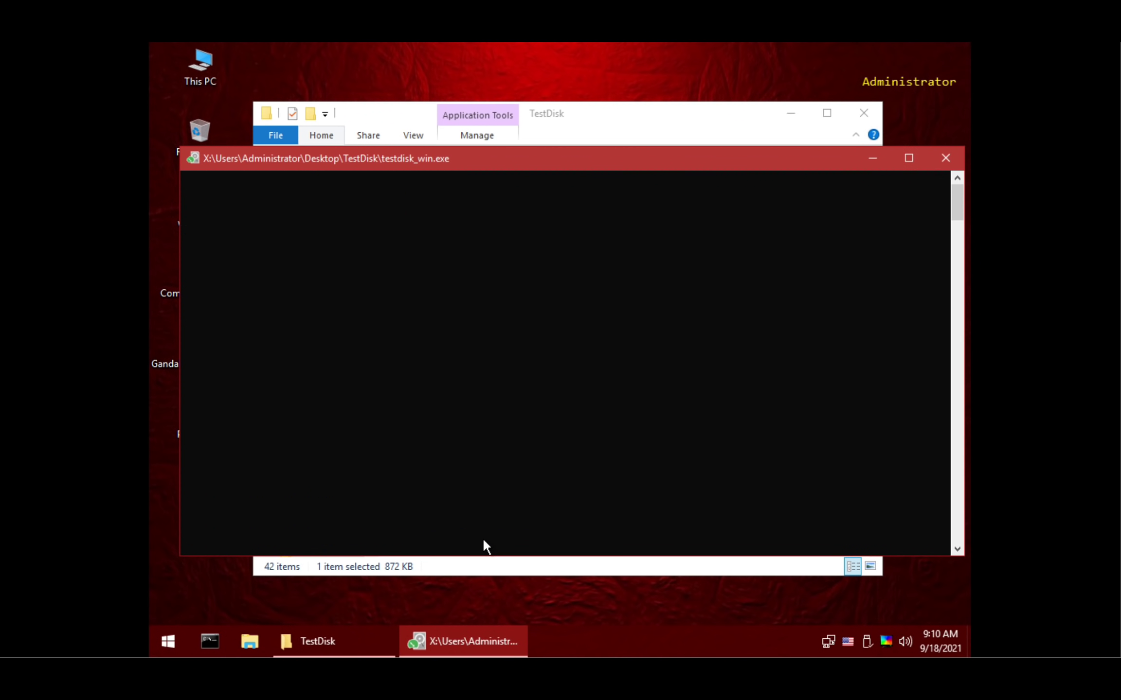
pyautogui.press('Return')
# - Open the MS Data partition's boot sector checks and compare the MFT with its mirror
pyautogui.press('Down')
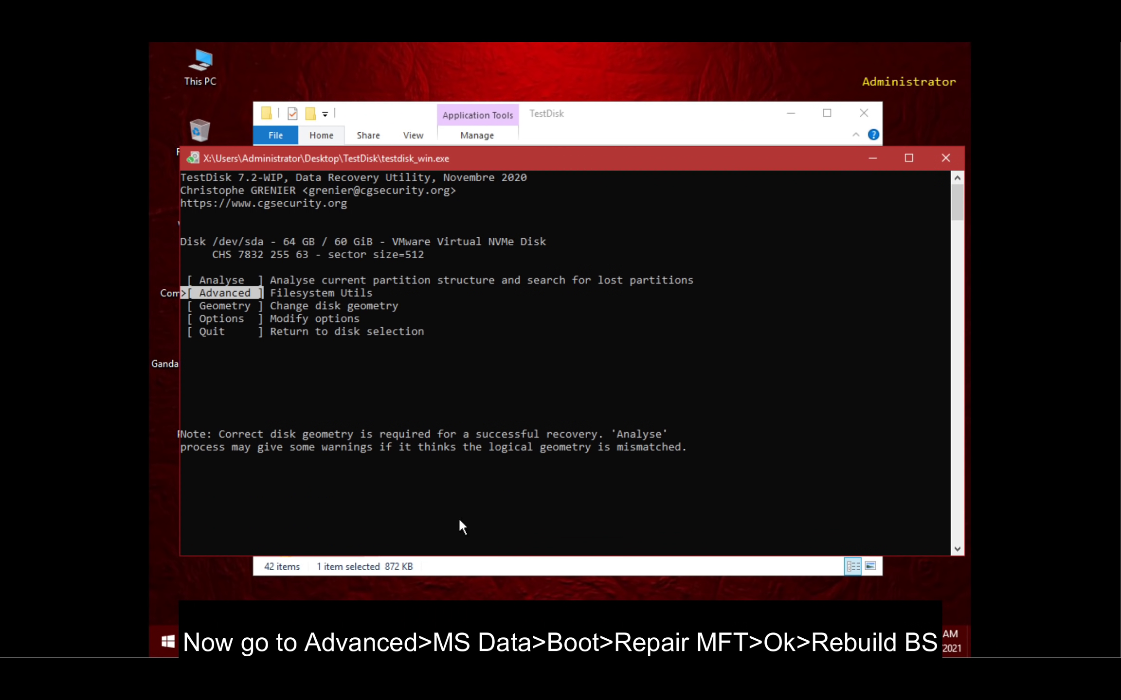
pyautogui.press('Return')
pyautogui.press('Down')
pyautogui.press('Return')
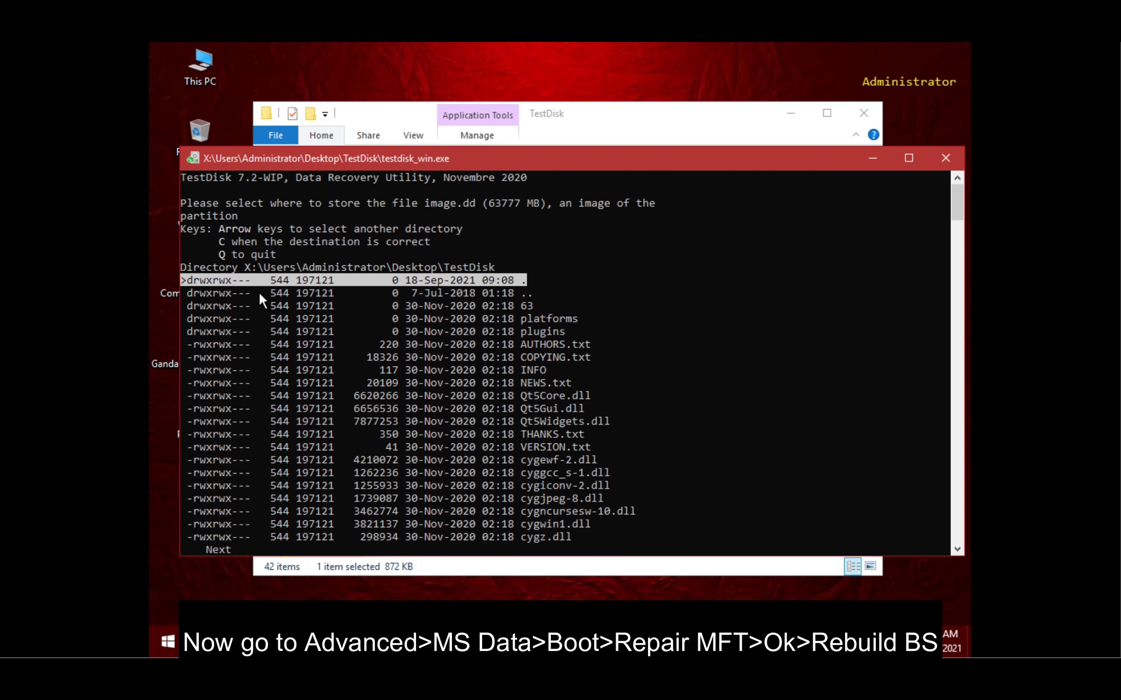
pyautogui.press('q')
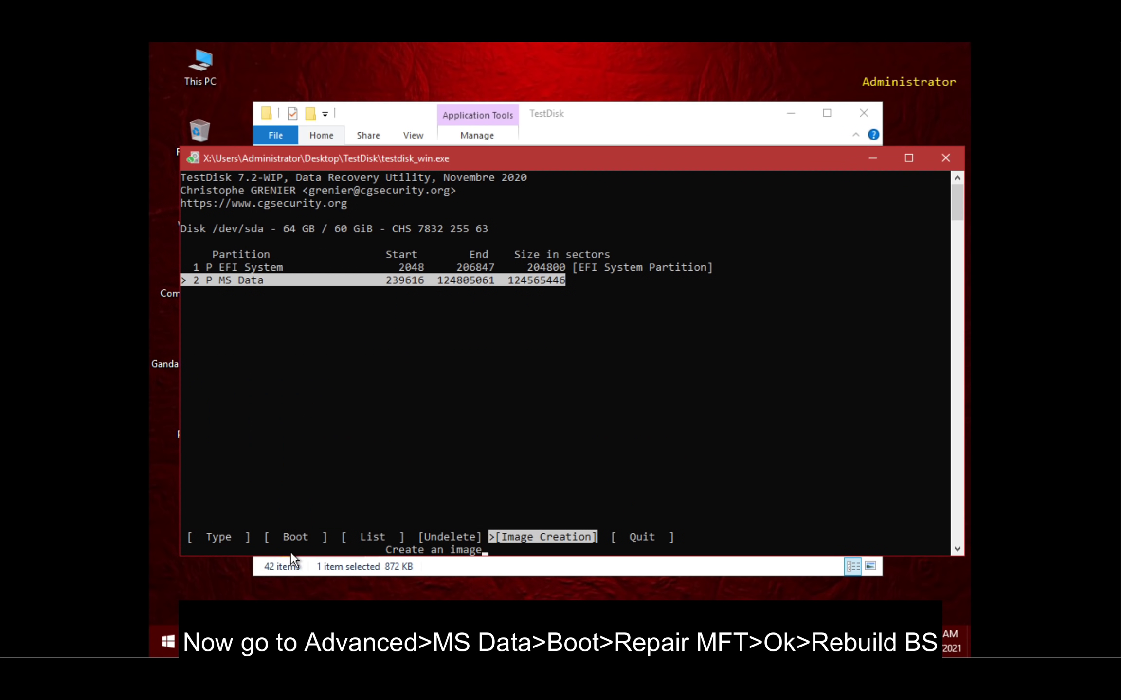
pyautogui.press('Left')
pyautogui.press('Left')
pyautogui.press('Left')
pyautogui.press('Return')
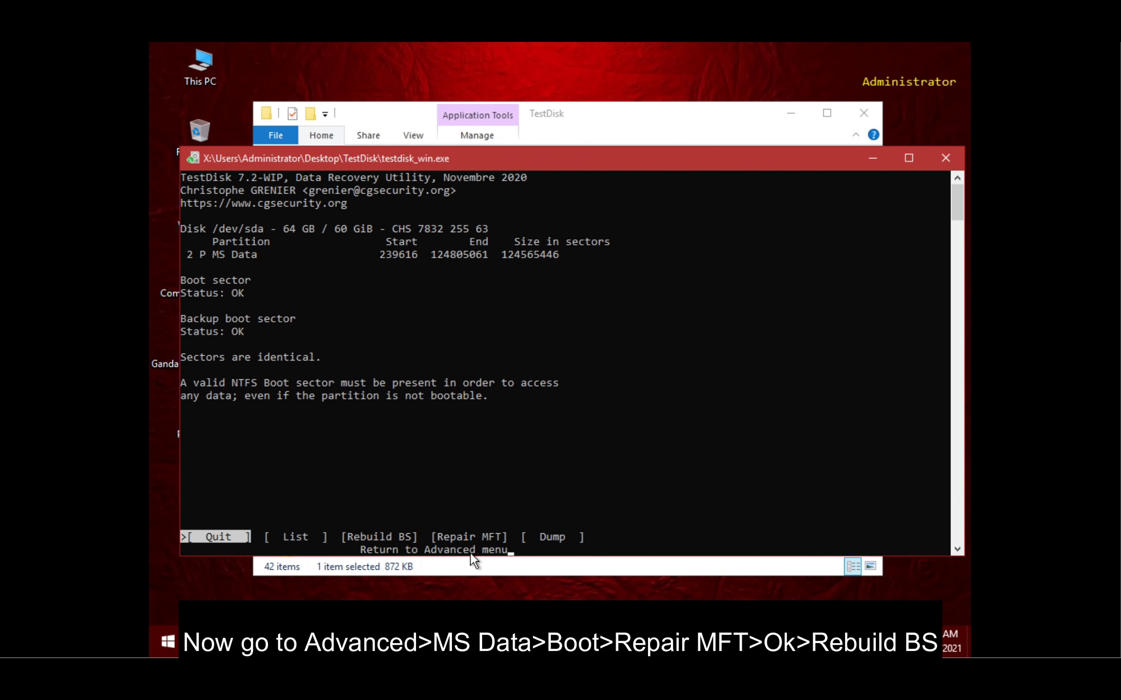
pyautogui.press('Right')
pyautogui.press('Right')
pyautogui.press('Right')
pyautogui.press('Return')
# - Rebuild the boot sector, page through its dump, and quit back to the partition menu
pyautogui.press('Return')
pyautogui.press('Right')
pyautogui.press('Right')
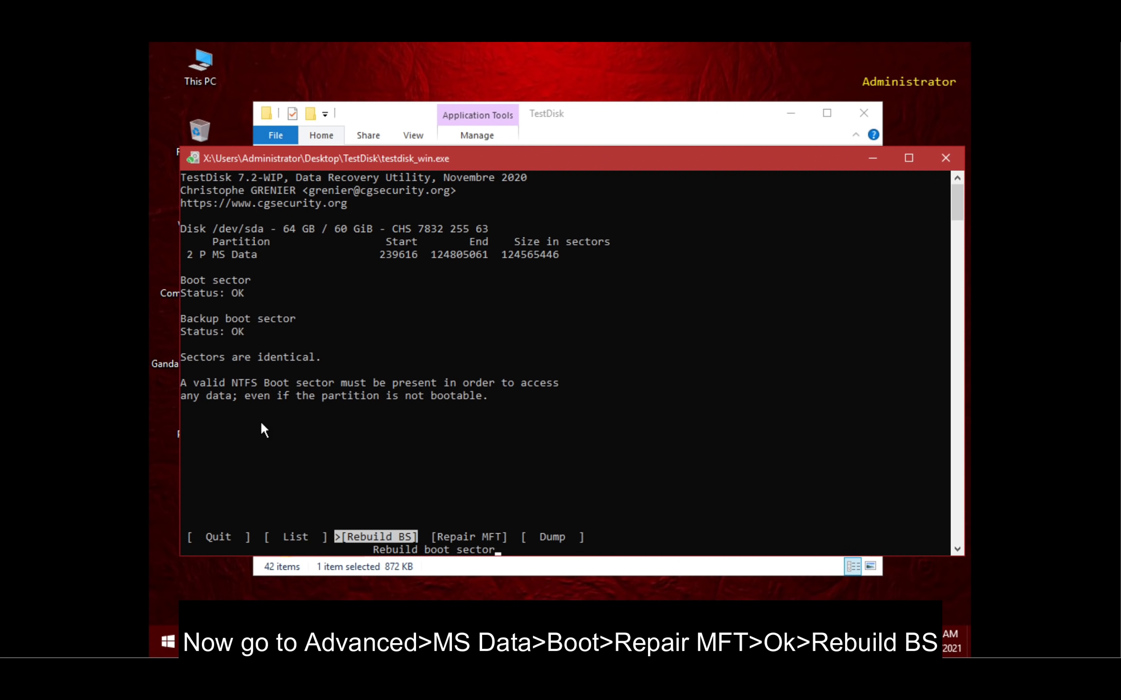
pyautogui.press('Return')
pyautogui.press('Left')
pyautogui.press('Return')
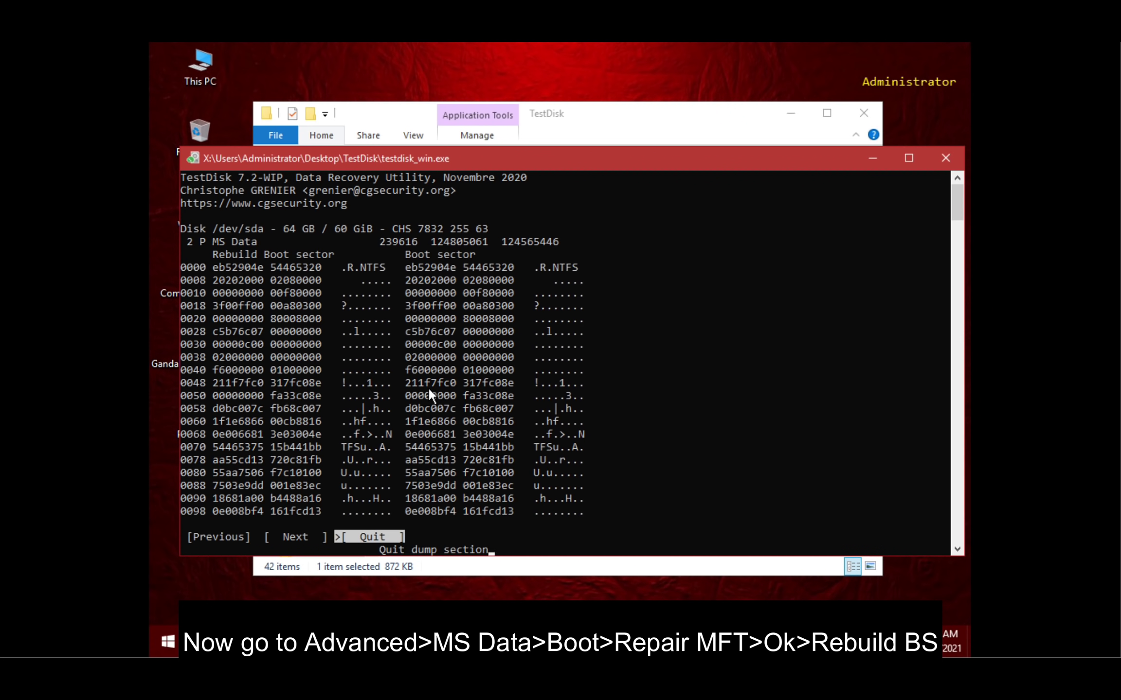
pyautogui.press('Left')
pyautogui.press('Down')
pyautogui.press('Down')
pyautogui.press('Down')
pyautogui.press('Down')
pyautogui.press('Down')
pyautogui.press('Down')
pyautogui.press('Down')
pyautogui.press('Down')
pyautogui.press('Down')
pyautogui.press('Down')
pyautogui.press('Down')
pyautogui.press('Down')
pyautogui.press('Down')
pyautogui.press('Down')
pyautogui.press('Down')
pyautogui.press('Down')
pyautogui.press('Down')
pyautogui.press('Down')
pyautogui.press('Down')
pyautogui.press('Down')
pyautogui.press('Down')
pyautogui.press('Down')
pyautogui.press('Down')
pyautogui.press('Down')
pyautogui.press('Down')
pyautogui.press('Down')
pyautogui.press('Down')
pyautogui.press('Down')
pyautogui.press('Down')
pyautogui.press('Down')
pyautogui.press('Down')
pyautogui.press('Down')
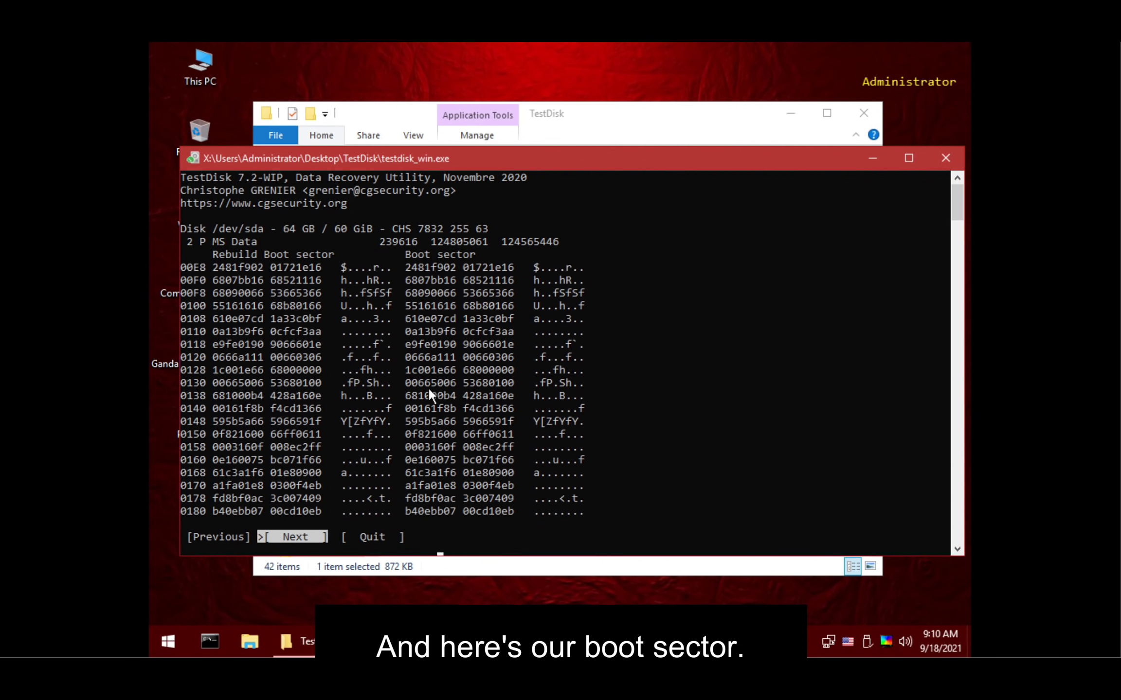
pyautogui.press('q')
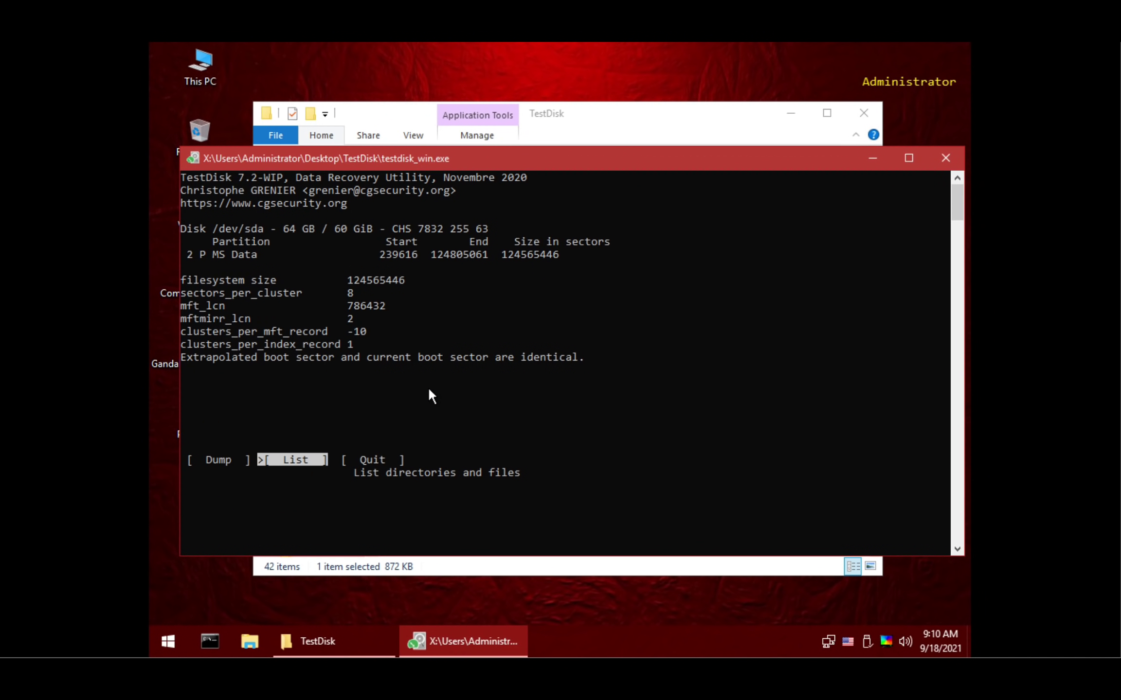
pyautogui.press('Right')
pyautogui.press('Return')
pyautogui.press('Return')
# - Rerun bootrec /fixboot, /fixmbr and /rebuildbcd in the command prompt
pyautogui.click(216, 632)
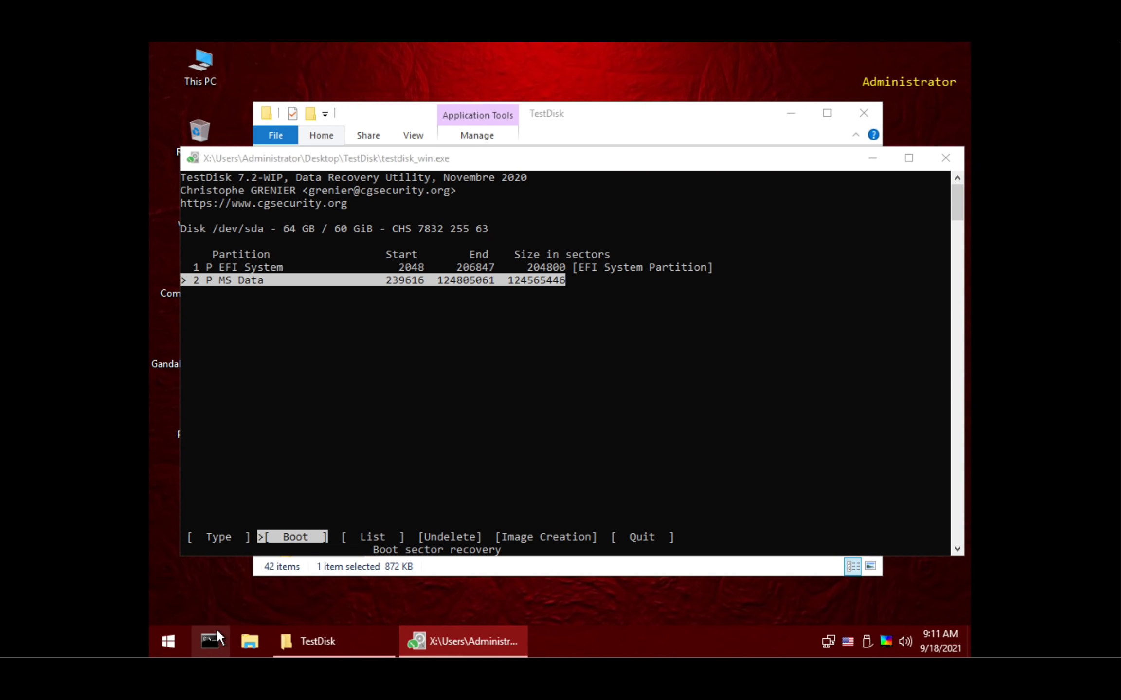
pyautogui.write('bootrec /fixboot')
pyautogui.press('Return')
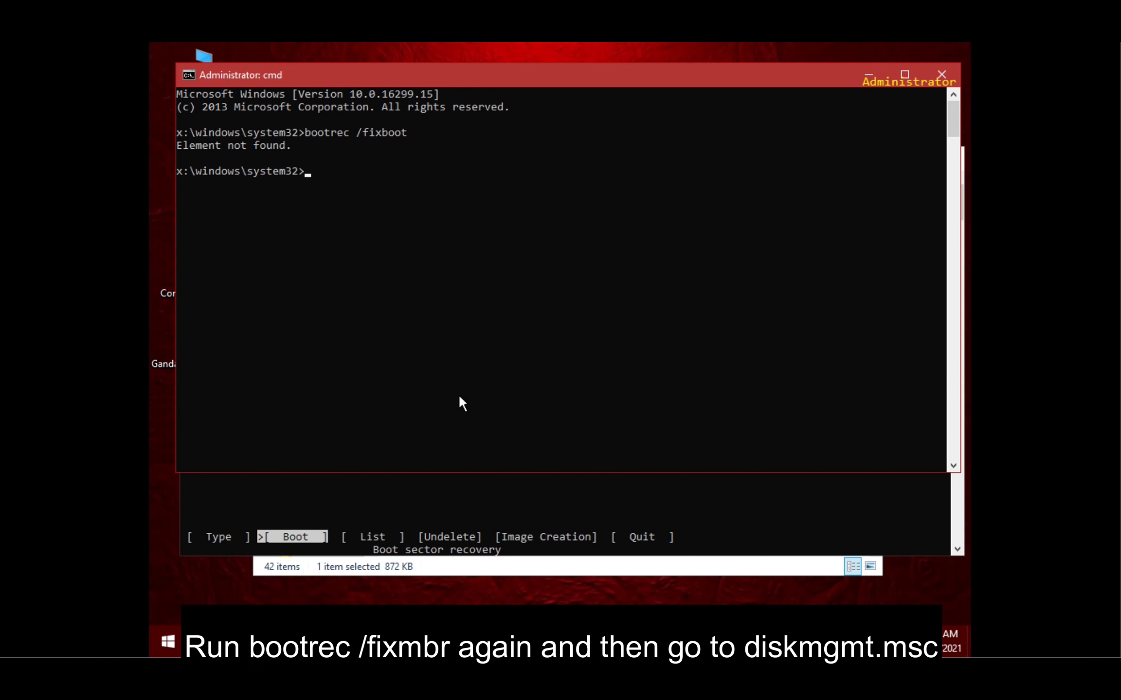
pyautogui.write('bootrec /fixmbr')
pyautogui.press('Return')
pyautogui.write('bootrec /')
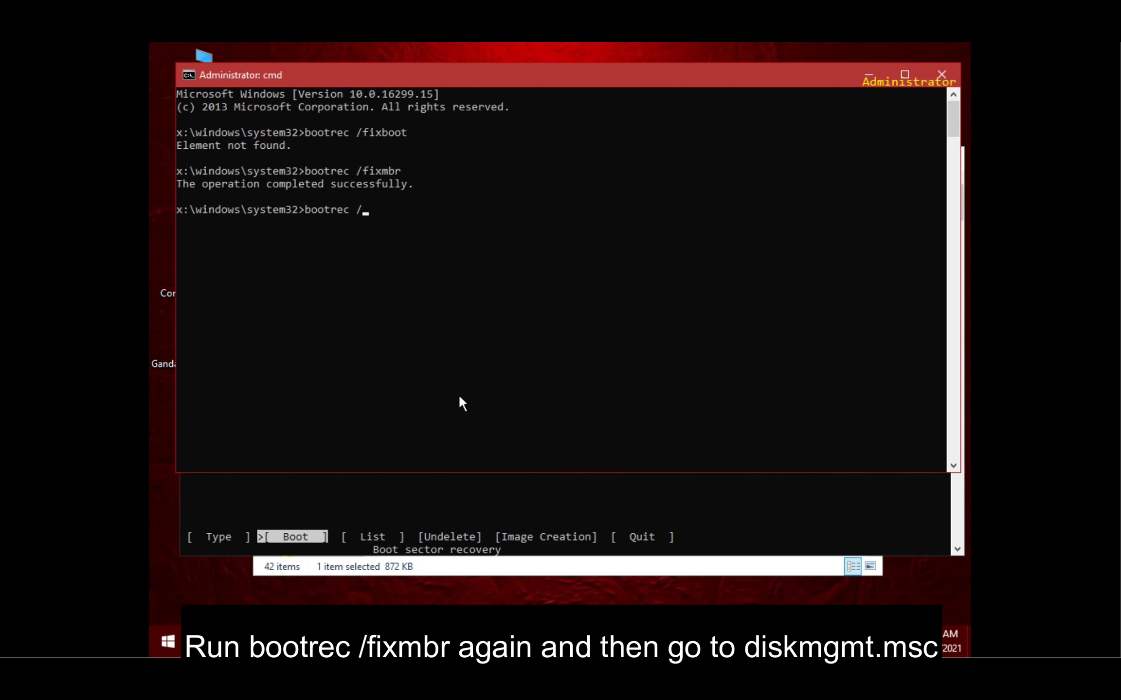
pyautogui.write('rebuildbcd')
pyautogui.press('Return')
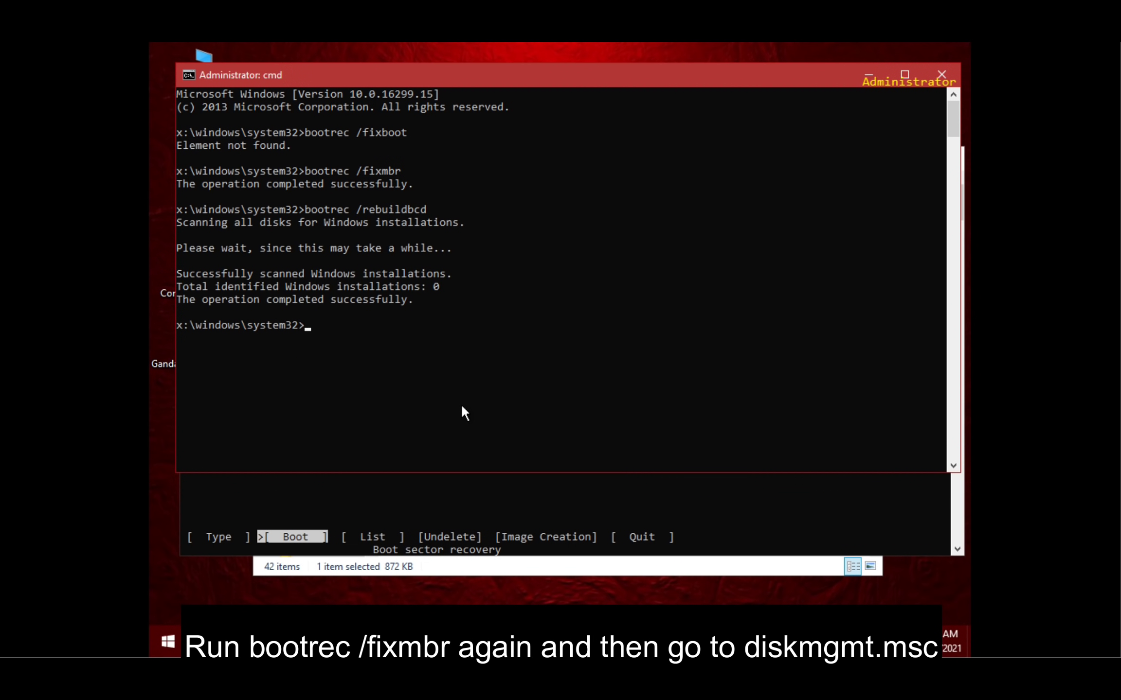
# - Minimize the command prompt and search Start for diskmgmt
pyautogui.click(206, 641)
pyautogui.click(163, 643)
pyautogui.write('diskmgmt')
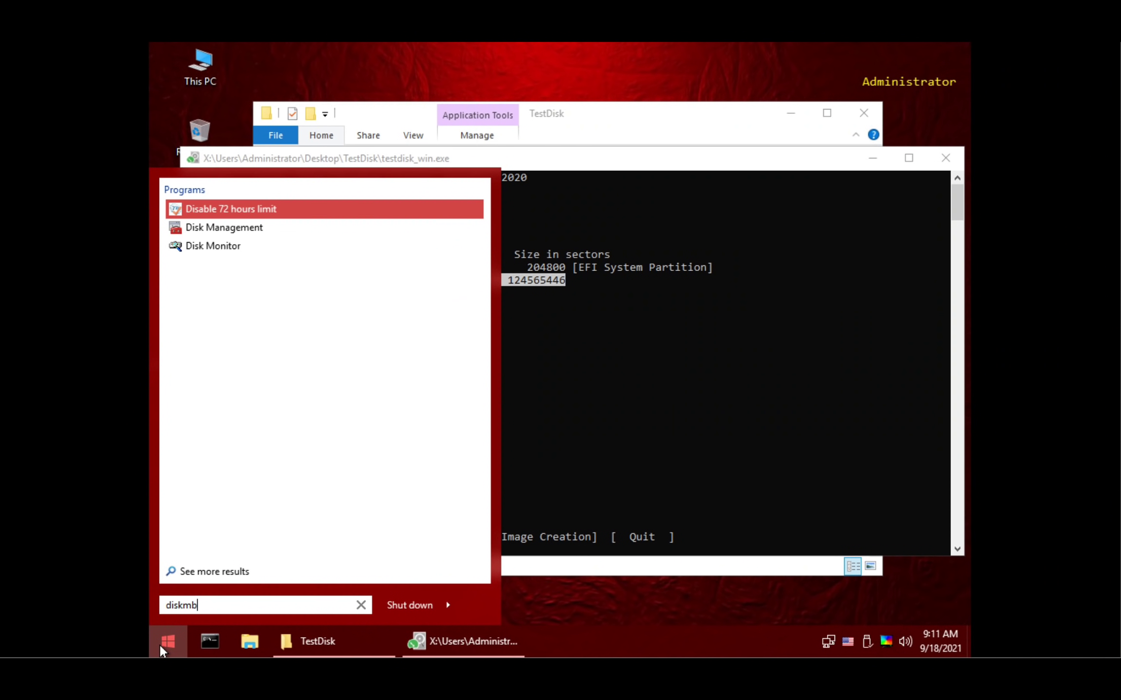
# - Launch Disk Management, cancel disk initialization, and check the restored 59.40 GB NTFS C: partition
pyautogui.press('Return')
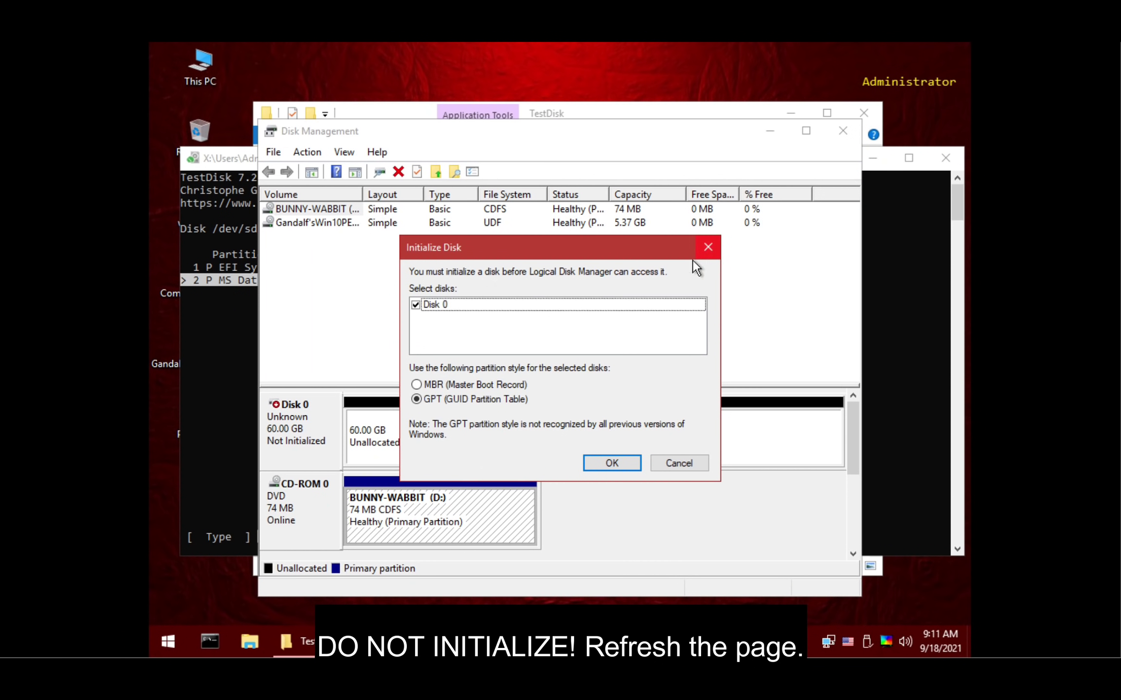
pyautogui.click(707, 248)
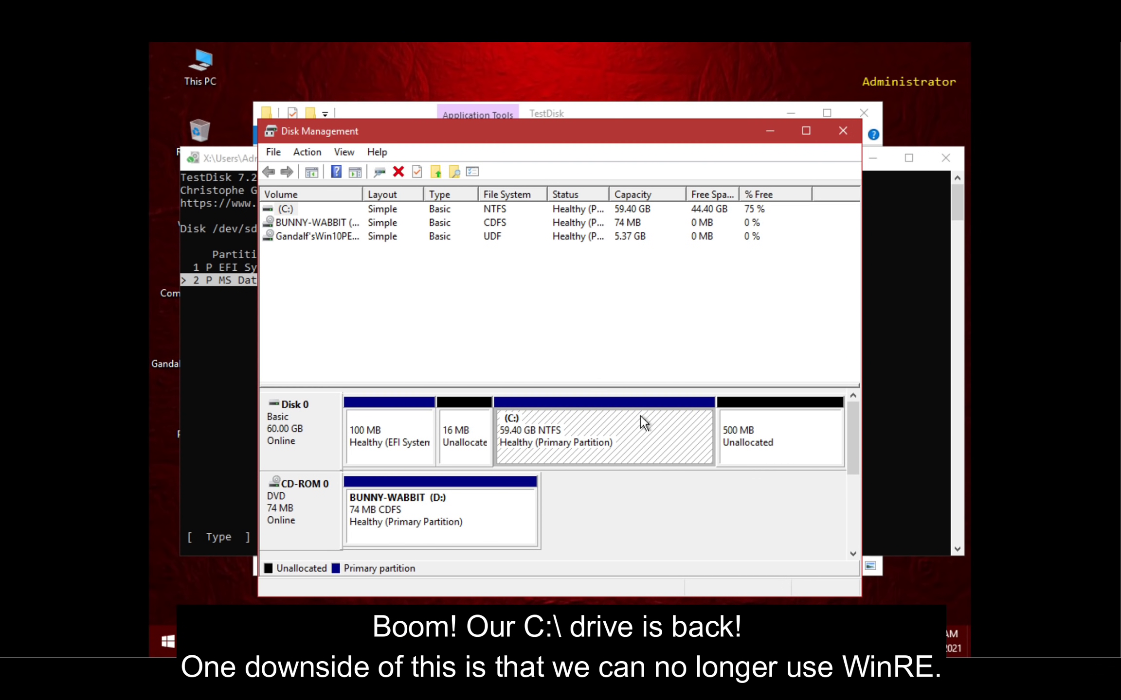
pyautogui.click(806, 447)
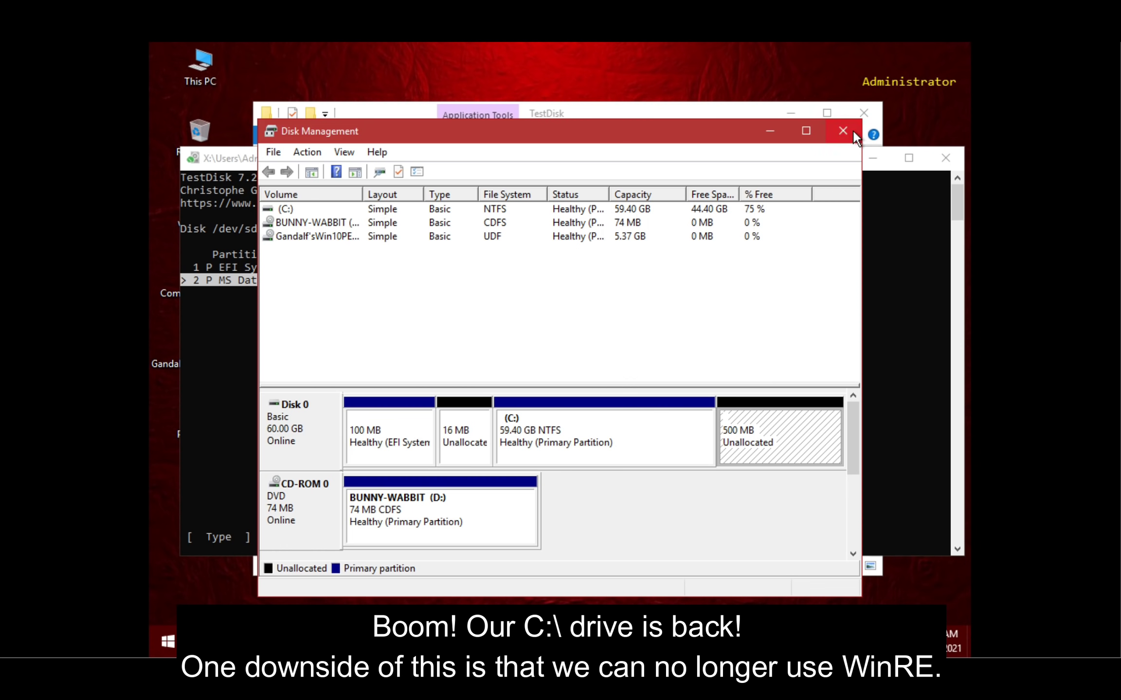
pyautogui.click(854, 131)
# - Open Local Disk (C:) from This PC in File Explorer
pyautogui.click(678, 117)
pyautogui.click(311, 377)
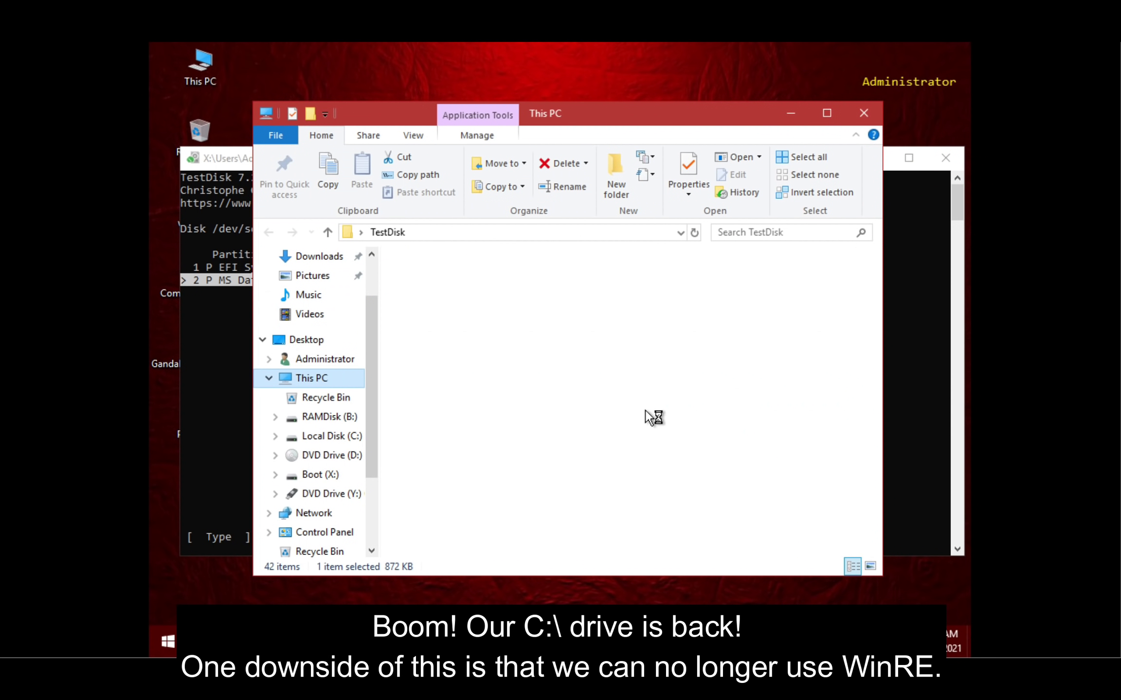
pyautogui.click(531, 443)
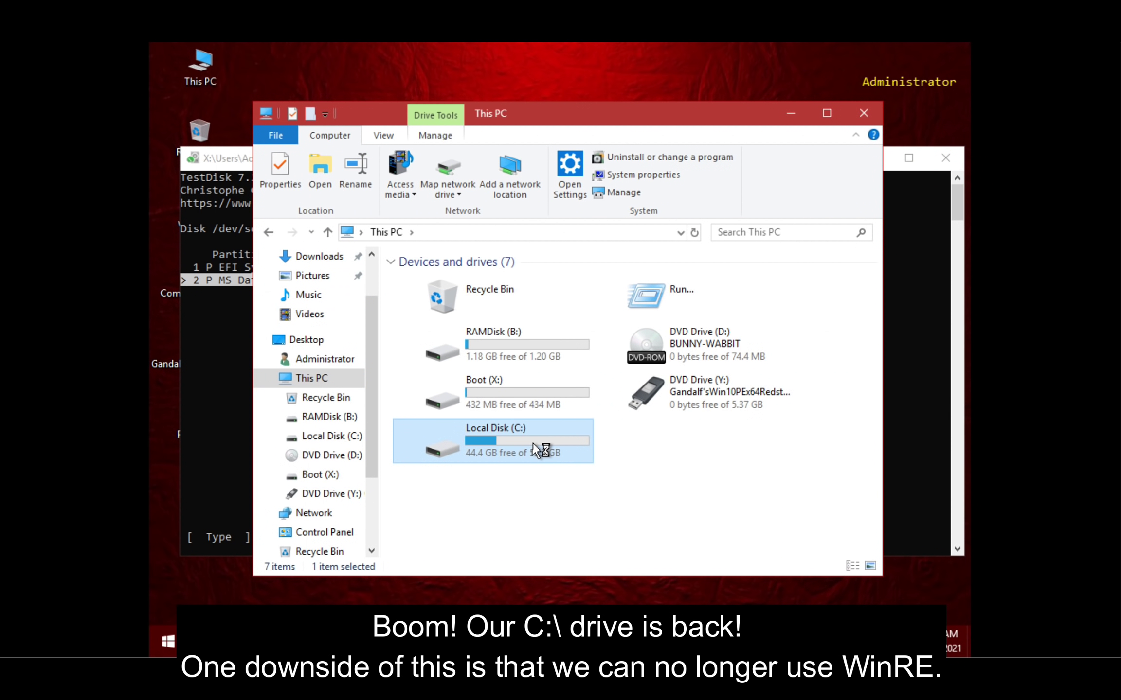
pyautogui.doubleClick(532, 443)
# - Close File Explorer, TestDisk and the command prompt
pyautogui.click(866, 113)
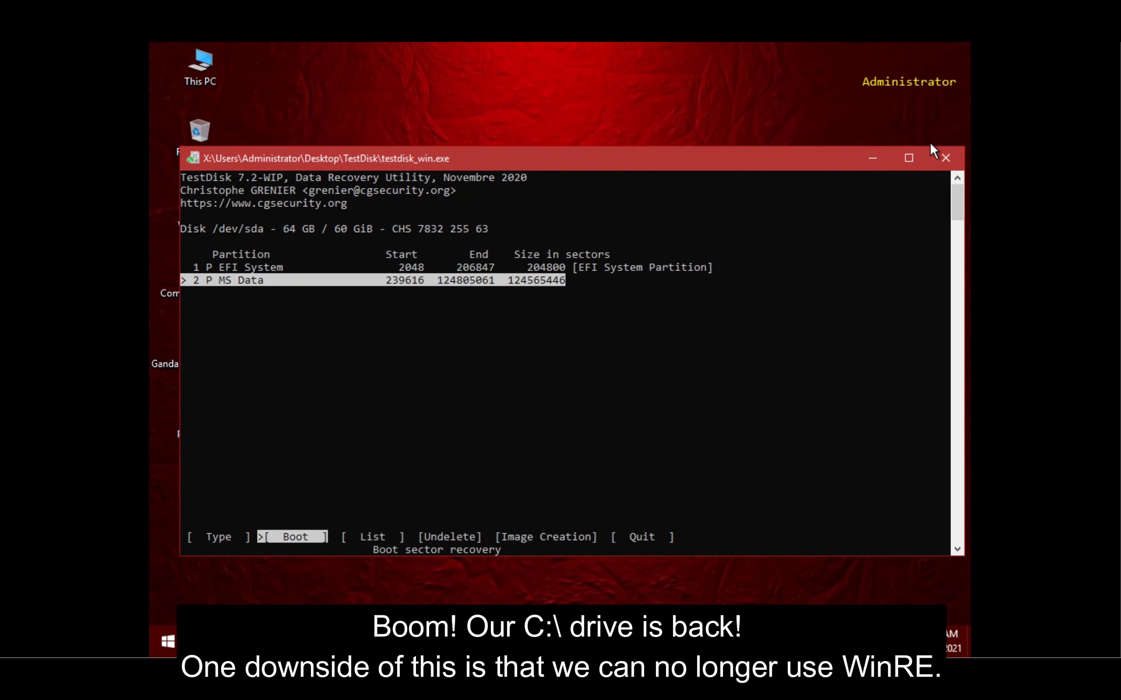
pyautogui.click(945, 159)
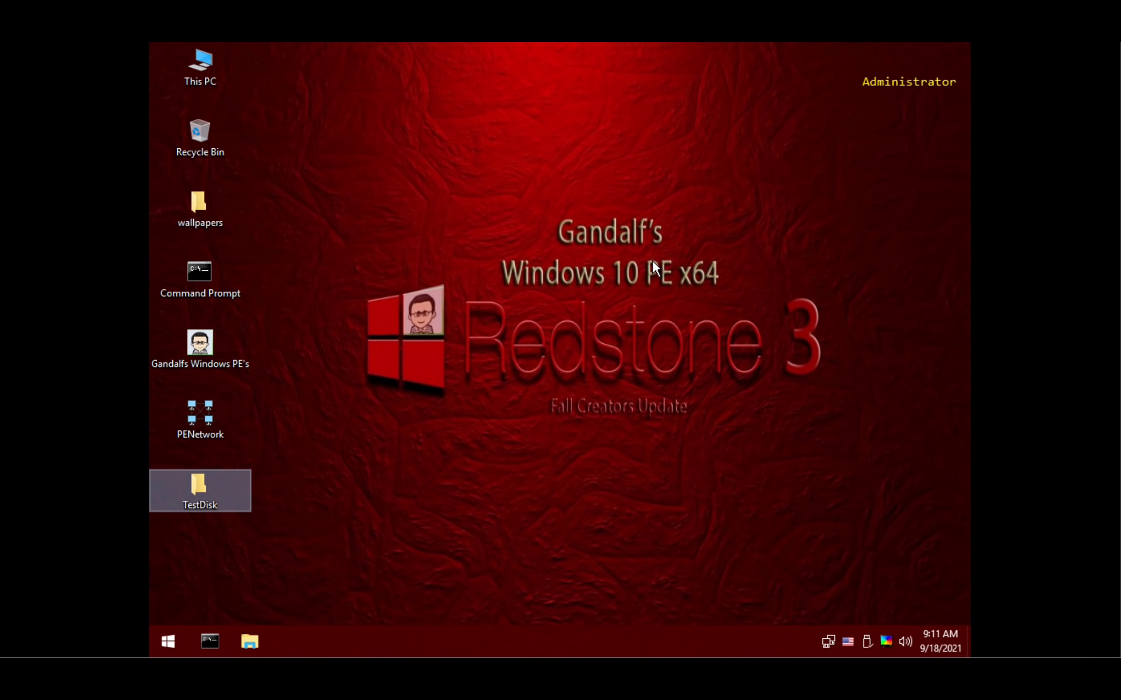
pyautogui.click(204, 633)
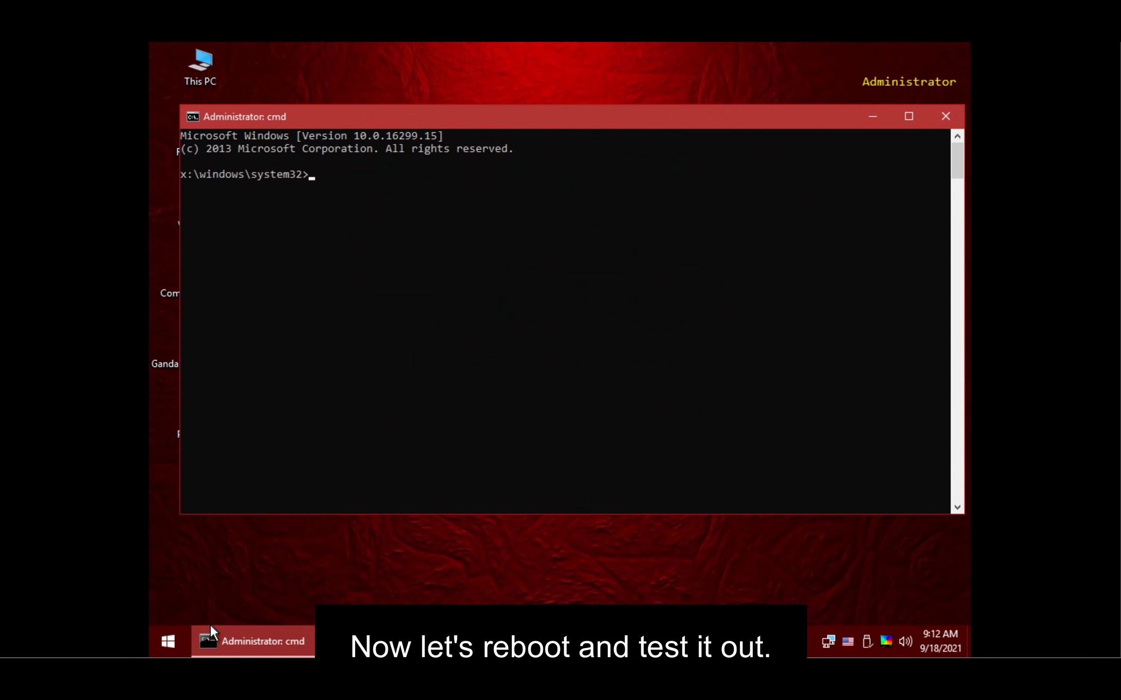
pyautogui.click(946, 116)
# - Restart Windows PE from the Start menu's shutdown options
pyautogui.click(168, 643)
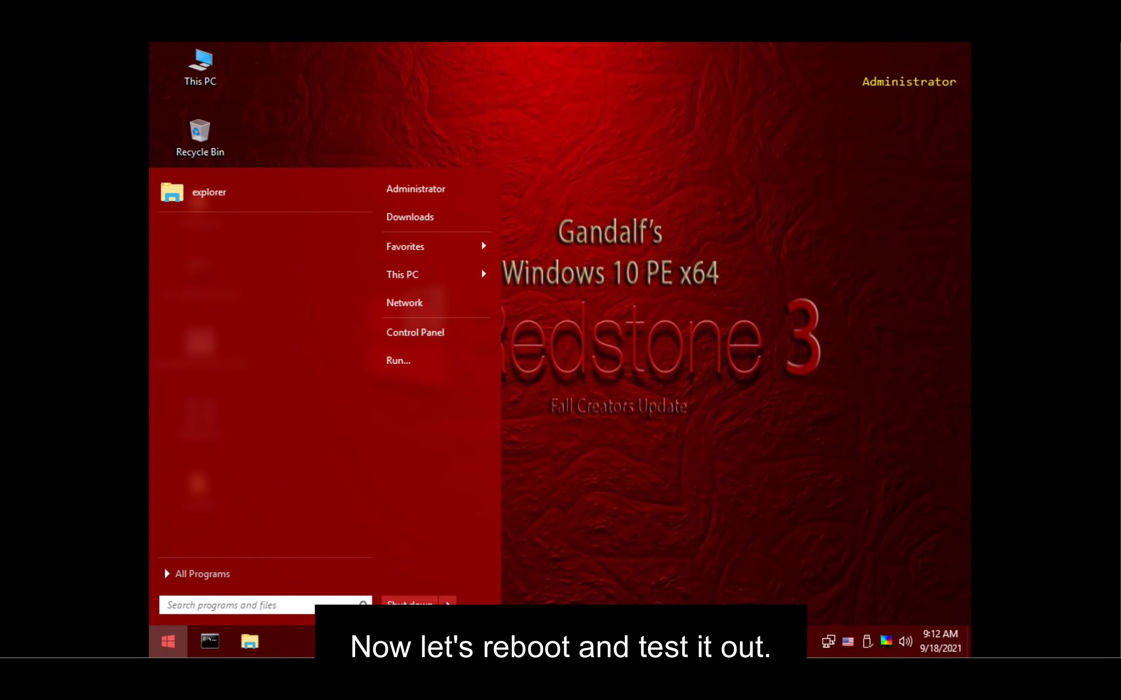
pyautogui.click(445, 603)
pyautogui.click(501, 602)
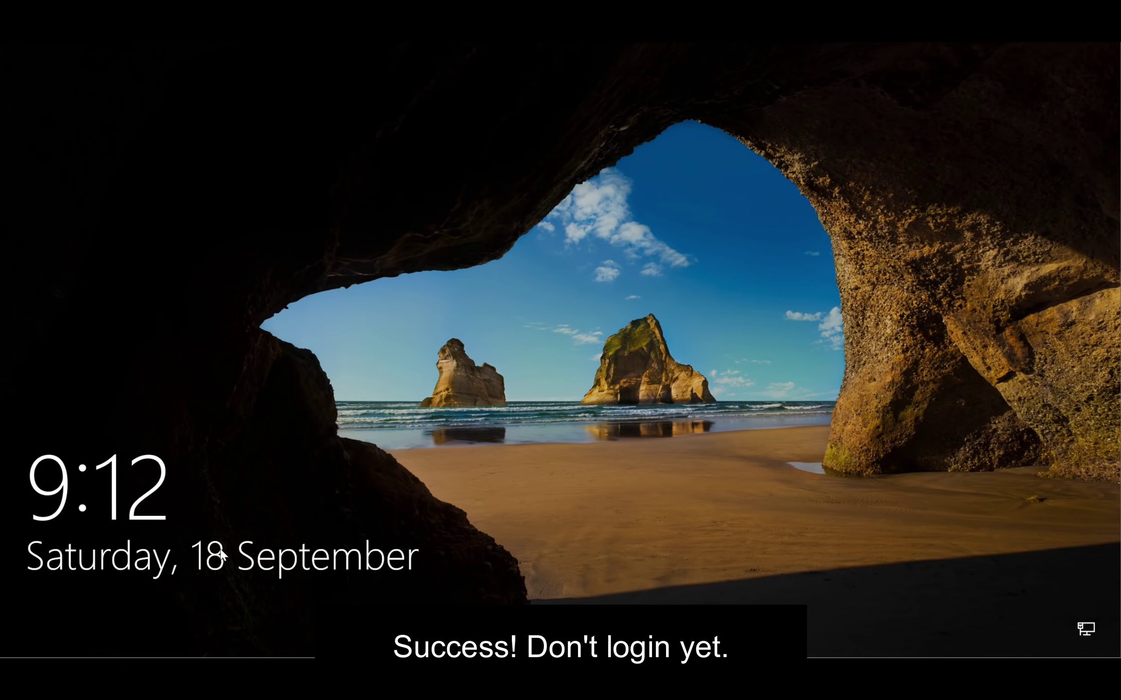
# - Dismiss the lock screen and power off the virtual machine
pyautogui.click(298, 588)
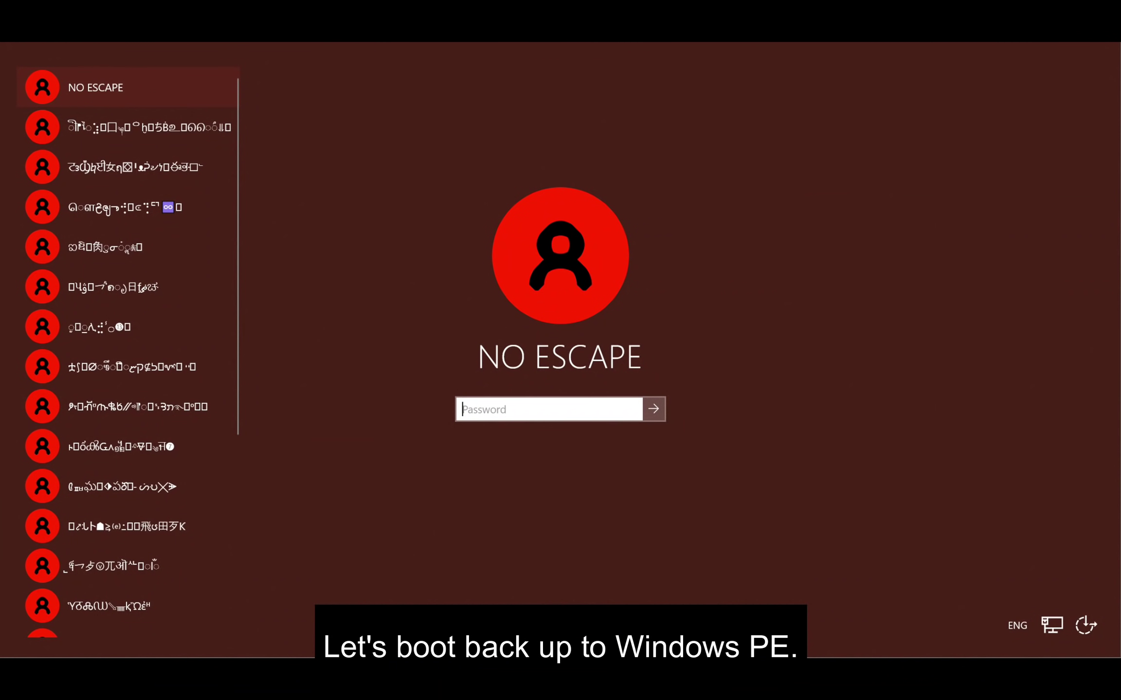
pyautogui.click(114, 29)
pyautogui.click(156, 110)
pyautogui.click(543, 375)
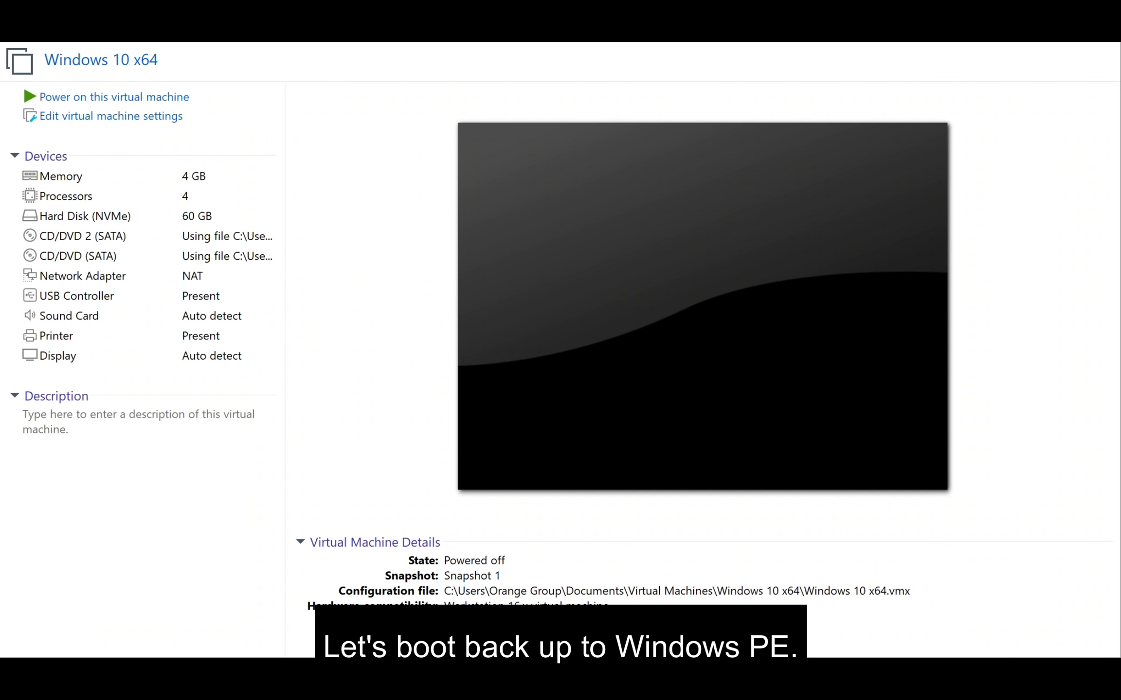
# - Power on to firmware and boot from the EFI VMware Virtual SATA CDROM Drive
pyautogui.click(114, 29)
pyautogui.click(156, 171)
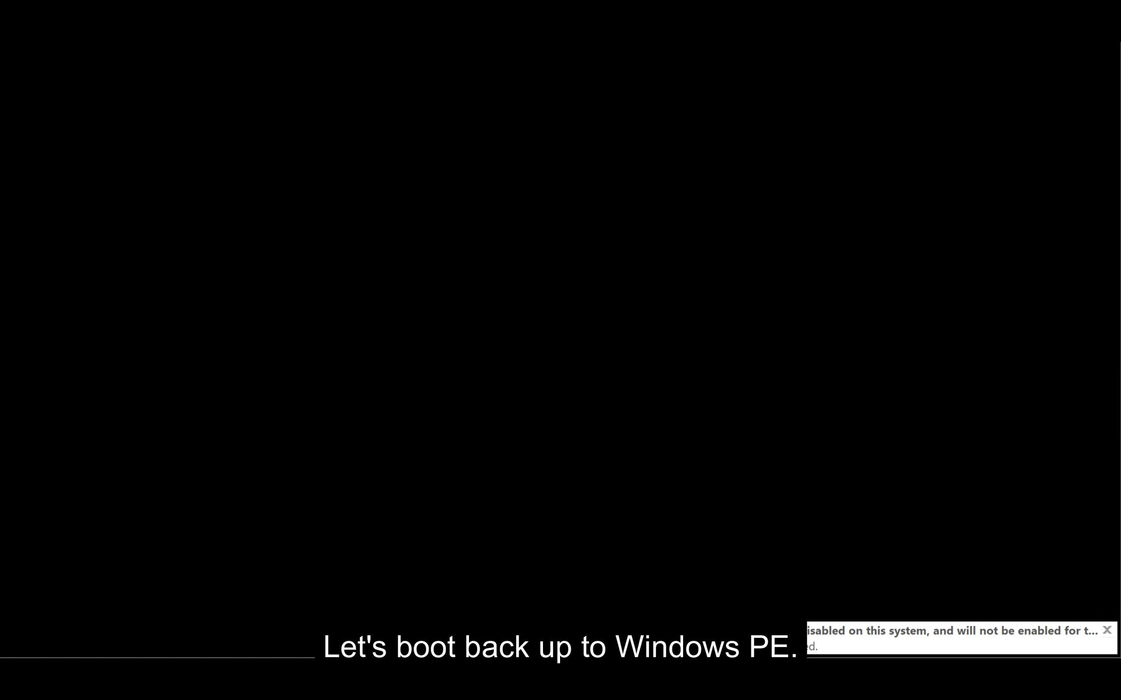
pyautogui.press('Down')
pyautogui.press('Down')
pyautogui.press('Down')
pyautogui.press('Down')
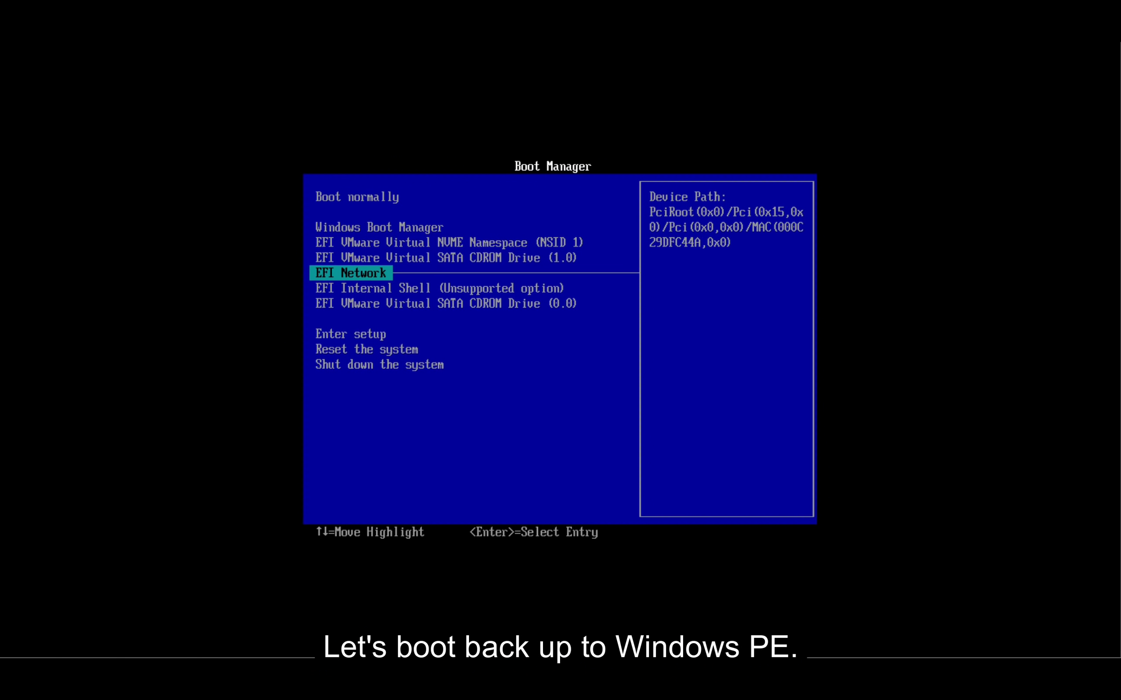
pyautogui.press('Down')
pyautogui.press('Down')
pyautogui.press('Return')
pyautogui.press('Return')
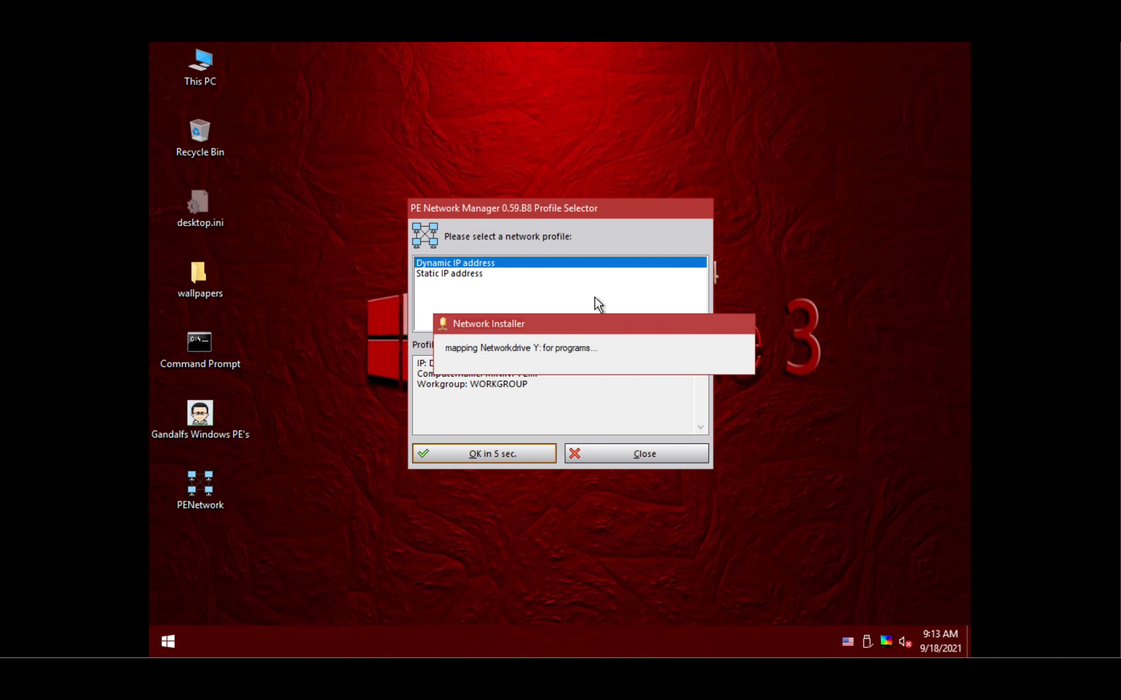
# - Accept the dynamic IP profile, then type regedit in a command prompt
pyautogui.click(489, 463)
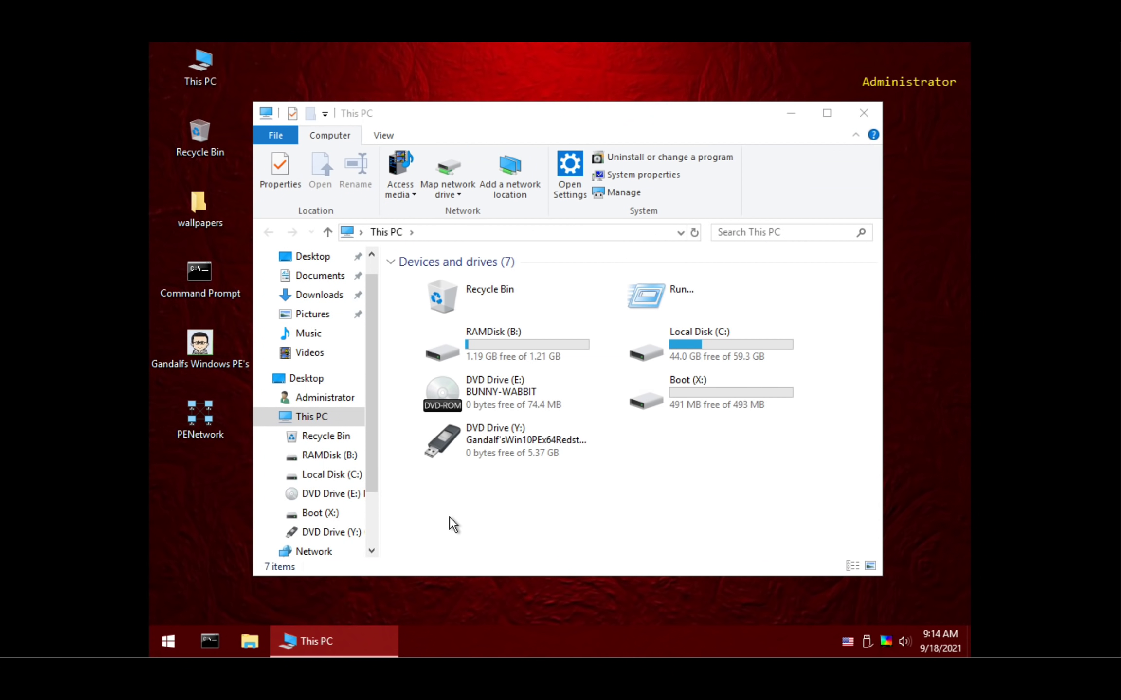
pyautogui.click(212, 634)
pyautogui.write('regedit')
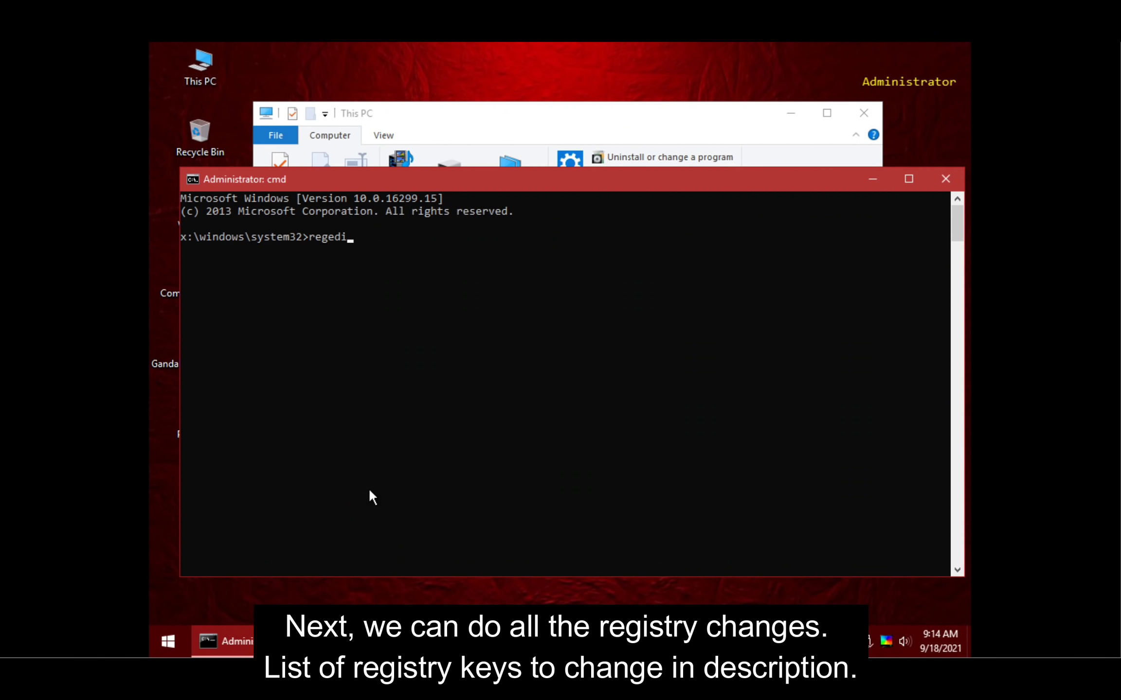
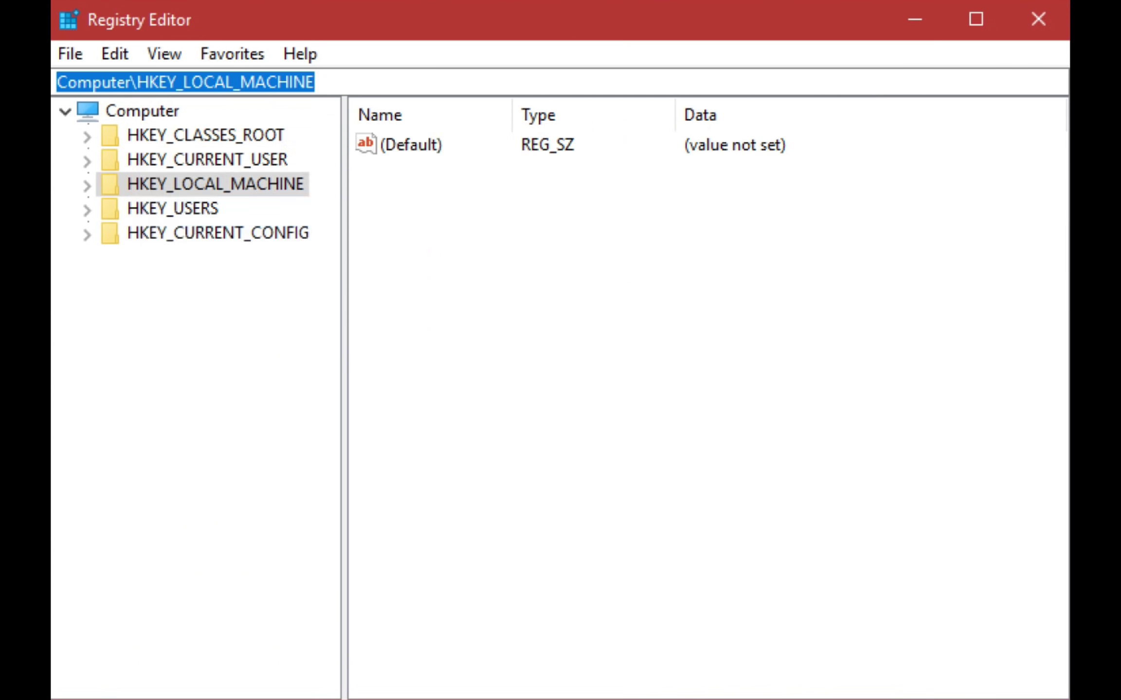
# - Expand HKEY_LOCAL_MACHINE and its loaded OfflineSoftware hive to show the subkeys
pyautogui.click(86, 186)
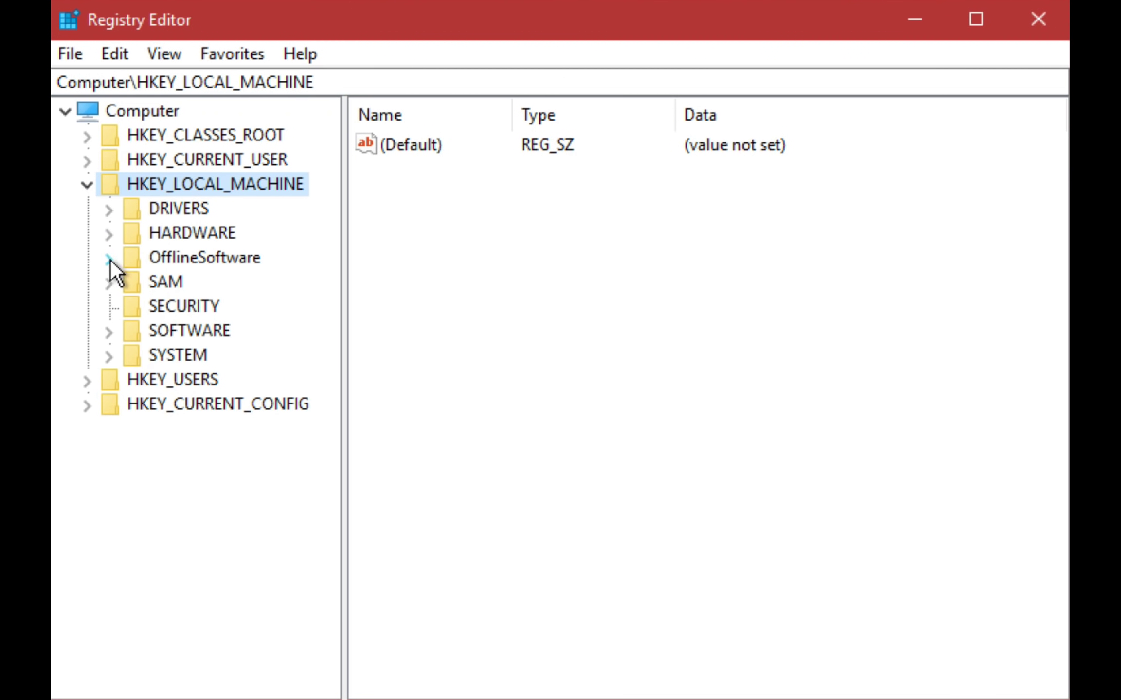
pyautogui.click(110, 256)
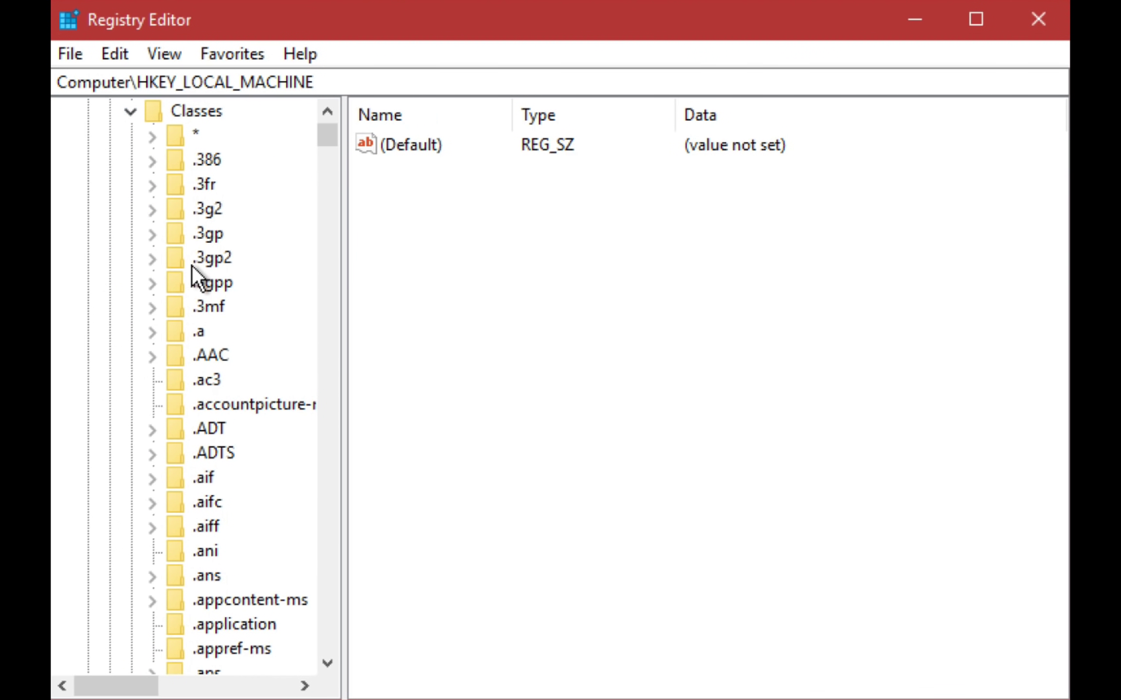
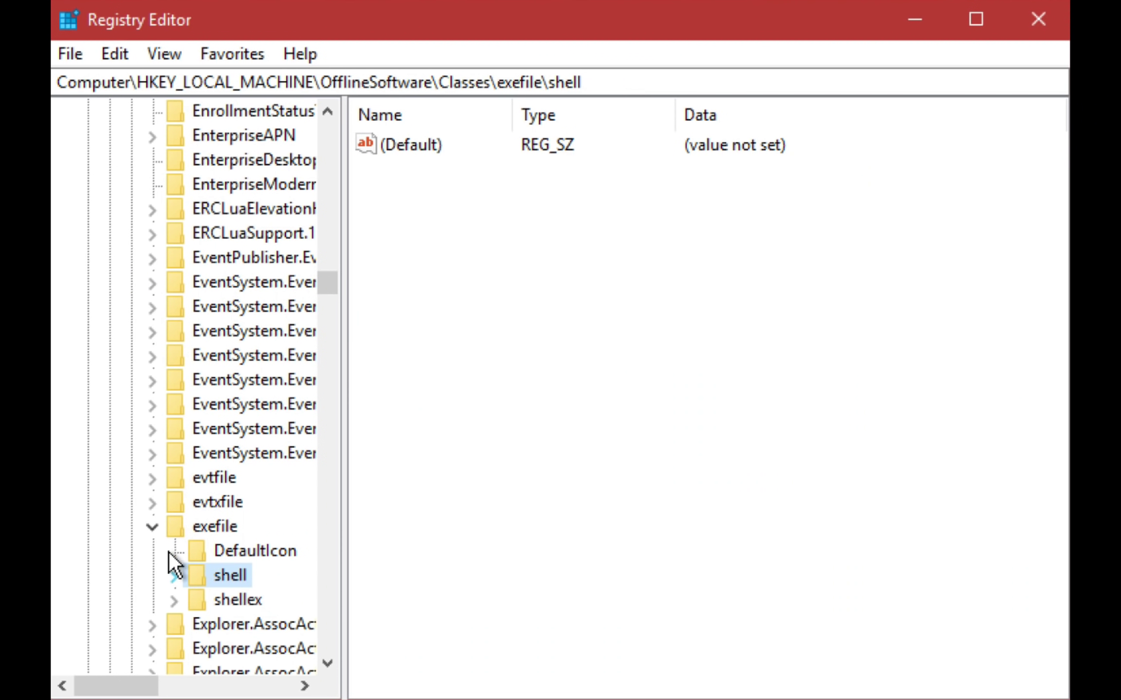
# - Collapse exefile and Classes, then open OfflineSoftware\Microsoft\Windows NT\CurrentVersion\Winlogon to list its values
pyautogui.click(152, 527)
pyautogui.scroll(1, 337, 285)
pyautogui.moveTo(322, 287); pyautogui.dragTo(327, 80)
pyautogui.click(131, 307)
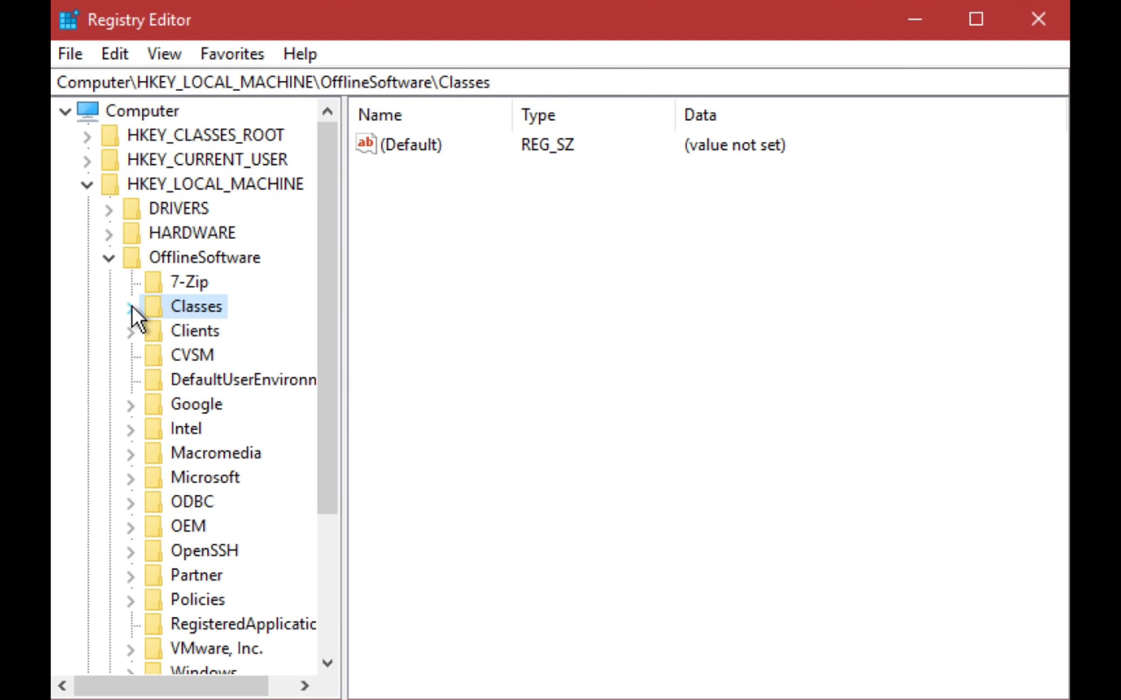
pyautogui.click(138, 487)
pyautogui.scroll(-20, 138, 487)
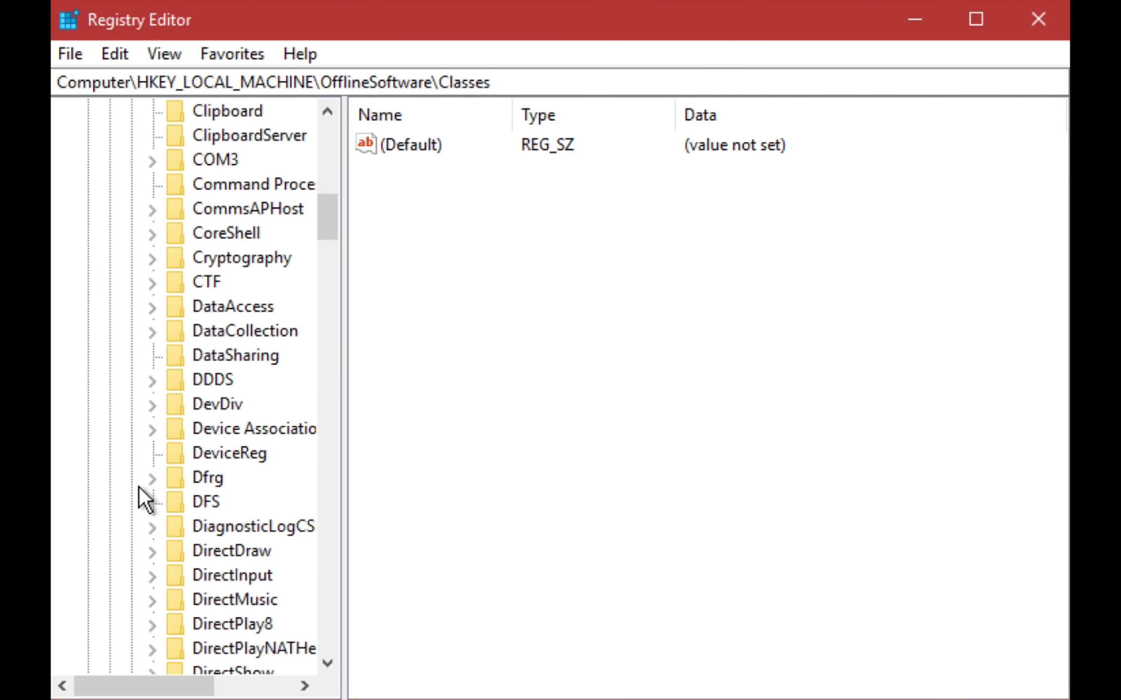
pyautogui.scroll(-20, 135, 484)
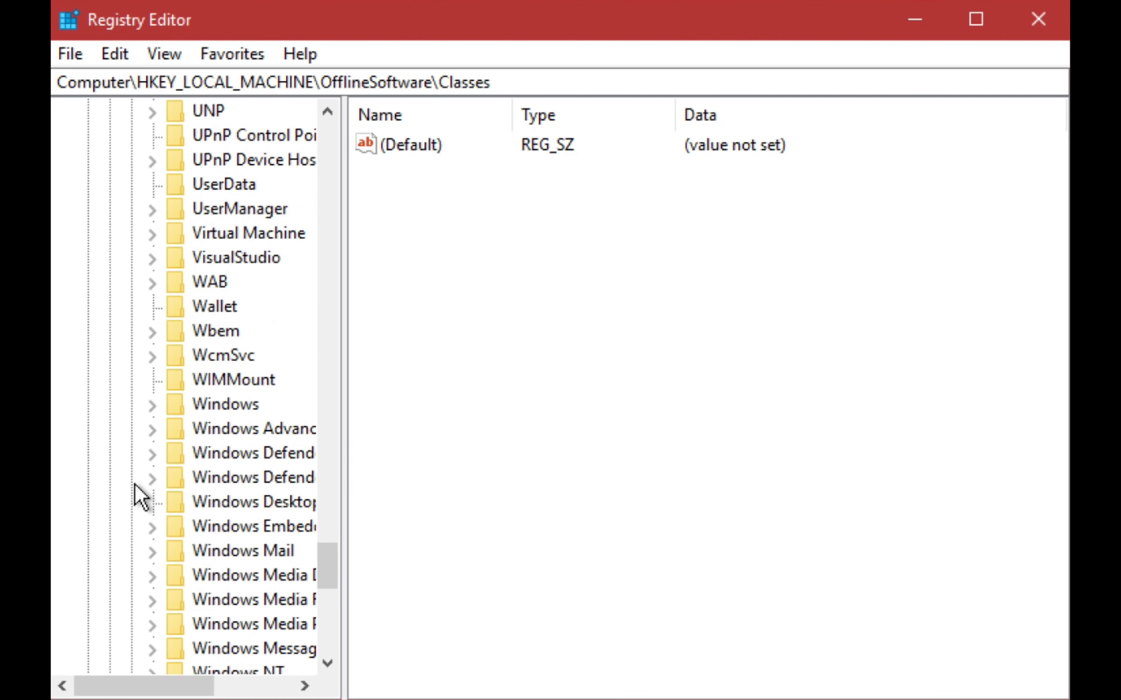
pyautogui.click(148, 381)
pyautogui.click(174, 401)
pyautogui.scroll(-20, 175, 408)
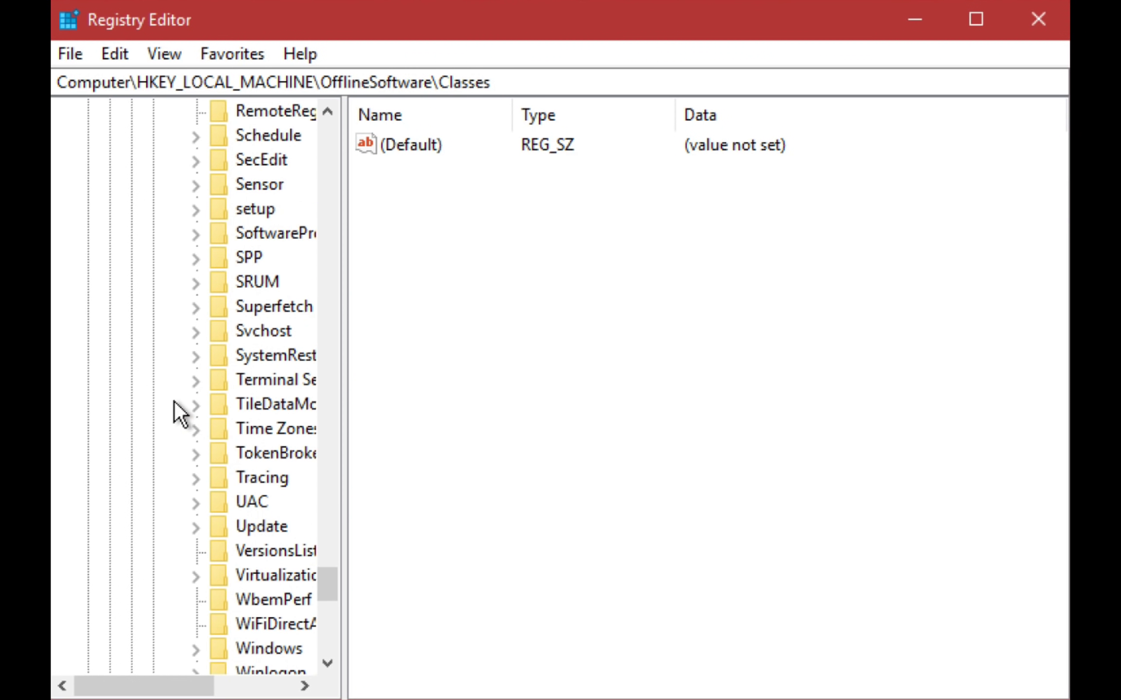
pyautogui.click(250, 233)
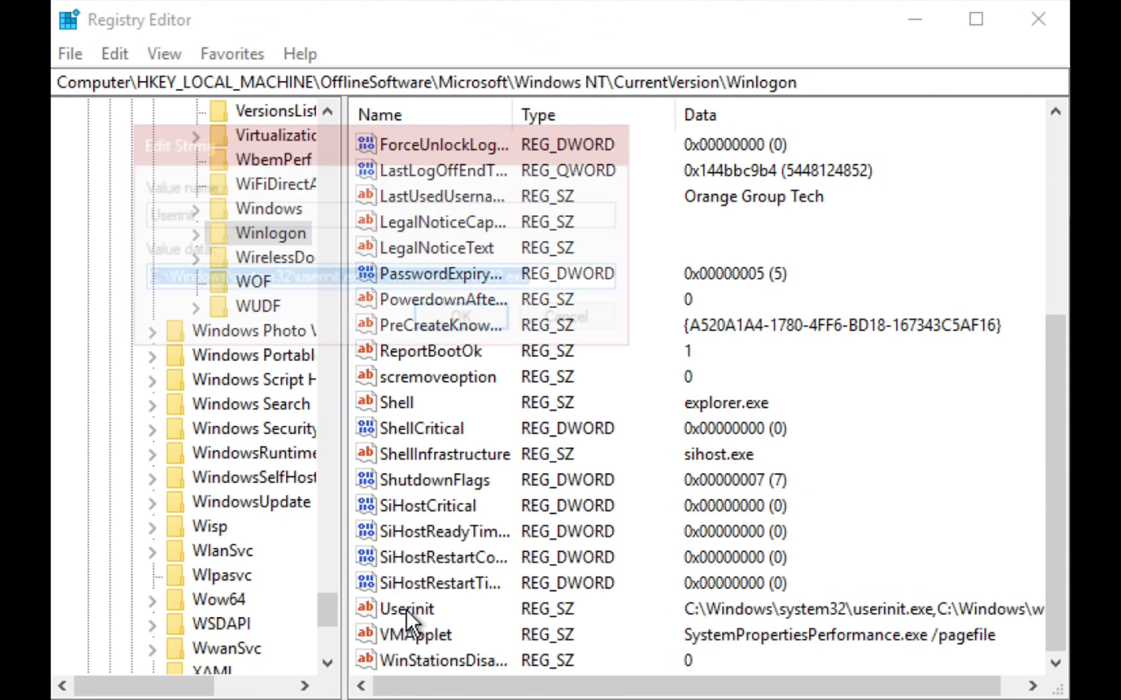
# - Delete ',C:\Windows\winnt32.exe' from the Userinit data, leaving only userinit.exe, and save it
pyautogui.doubleClick(406, 609)
pyautogui.moveTo(545, 277); pyautogui.dragTo(366, 310)
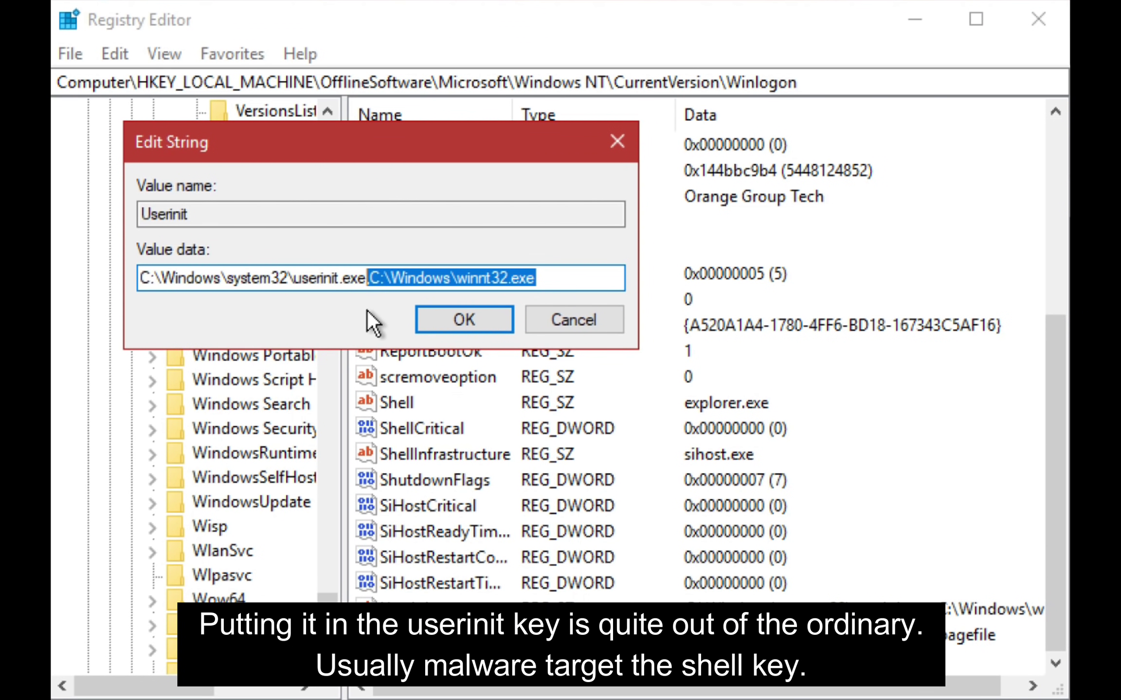
pyautogui.press('BackSpace')
pyautogui.press('Return')
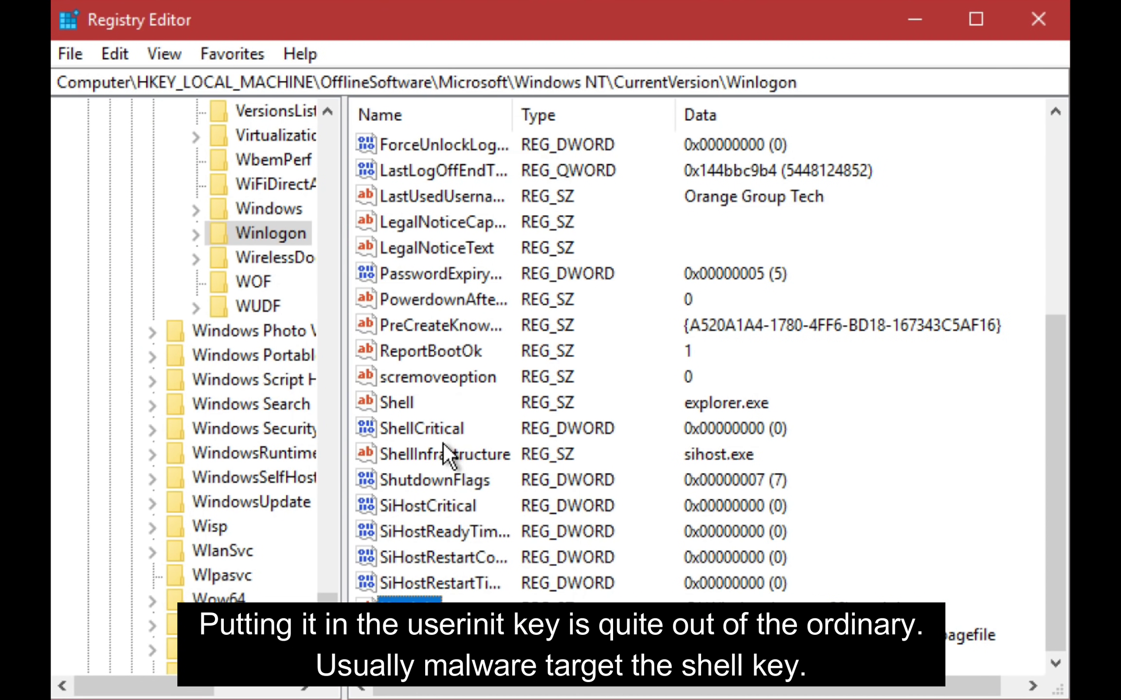
pyautogui.scroll(2, 437, 231)
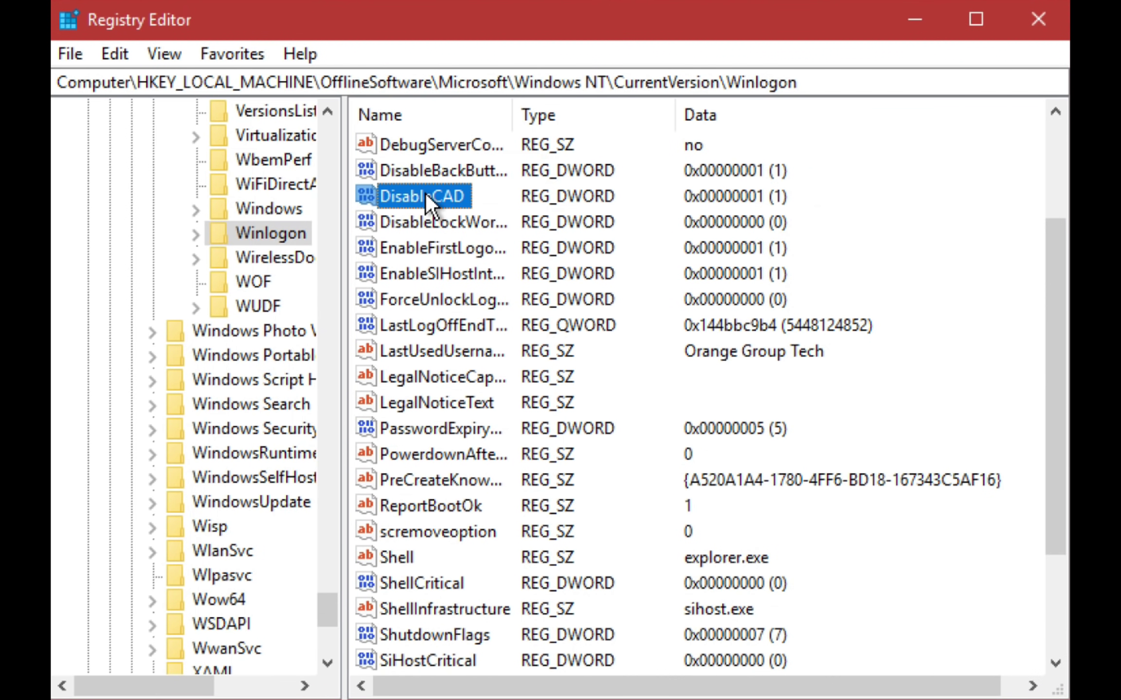
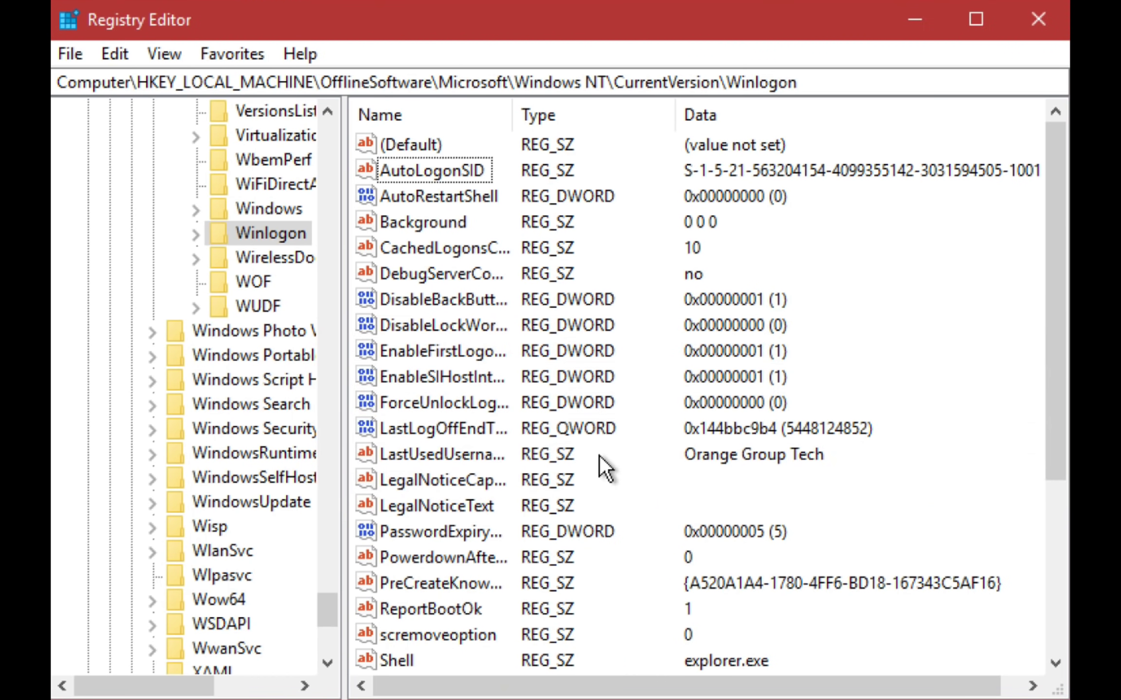
# - Delete the AutoRestartShell value from the offline Winlogon key and confirm
pyautogui.rightClick(419, 199)
pyautogui.click(458, 290)
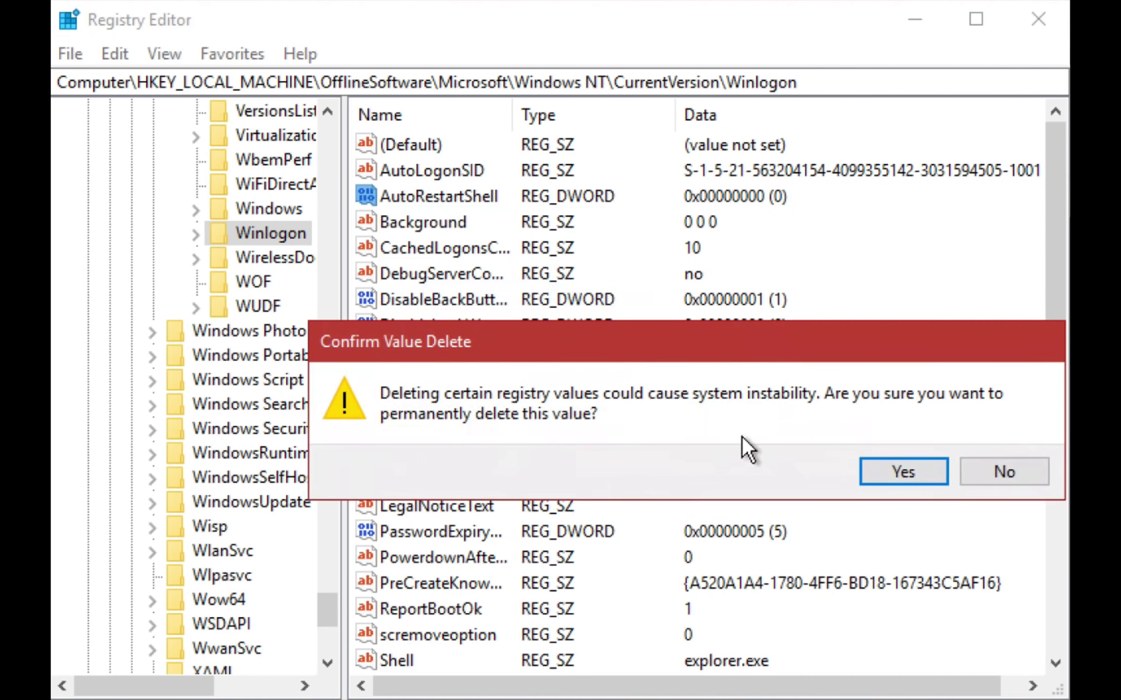
pyautogui.click(876, 468)
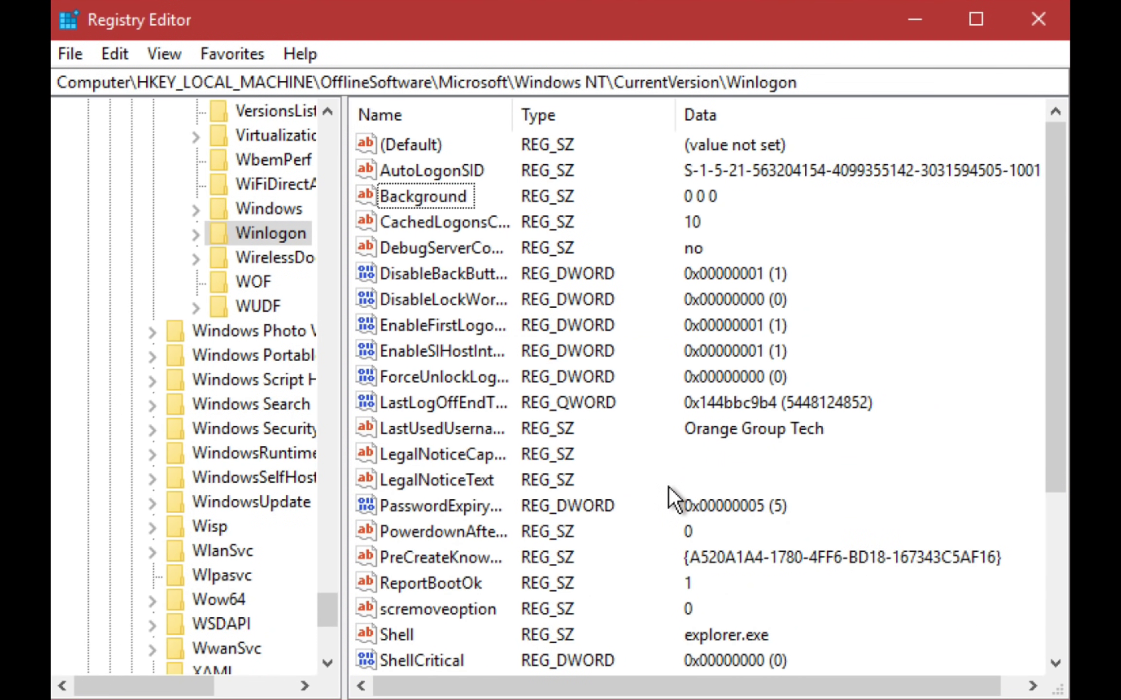
pyautogui.scroll(20, 204, 452)
# - Open the offline CurrentVersion\Policies\System key and set EnableLUA to 1
pyautogui.click(174, 478)
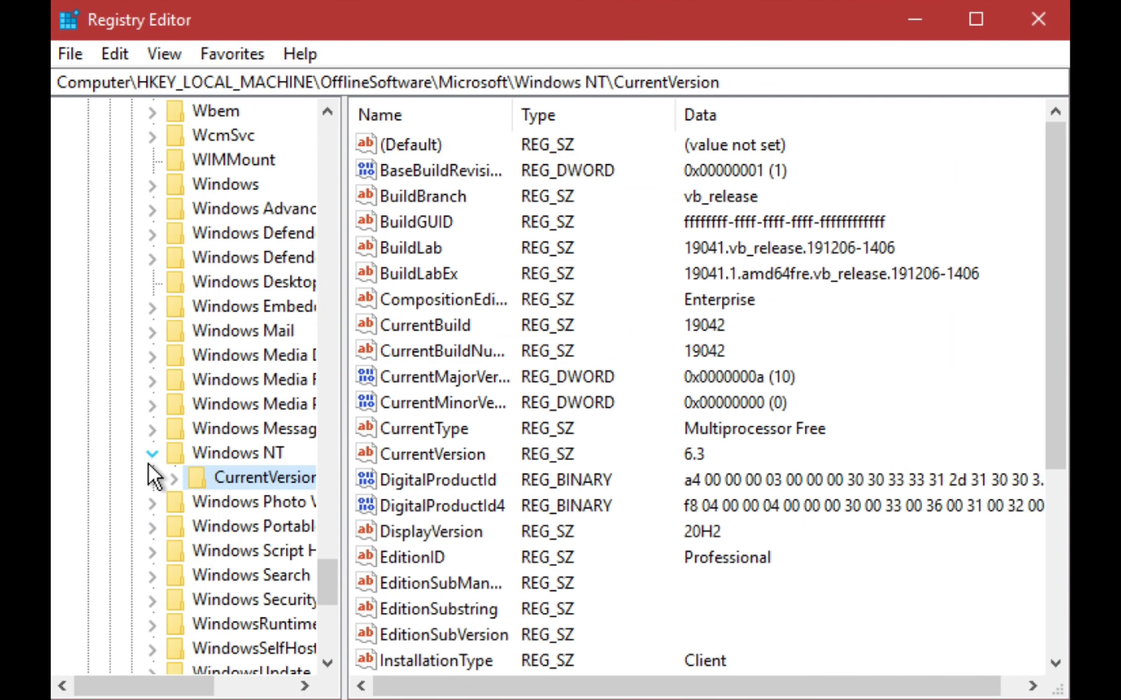
pyautogui.click(152, 454)
pyautogui.scroll(1, 154, 438)
pyautogui.click(153, 258)
pyautogui.click(178, 258)
pyautogui.scroll(-20, 182, 292)
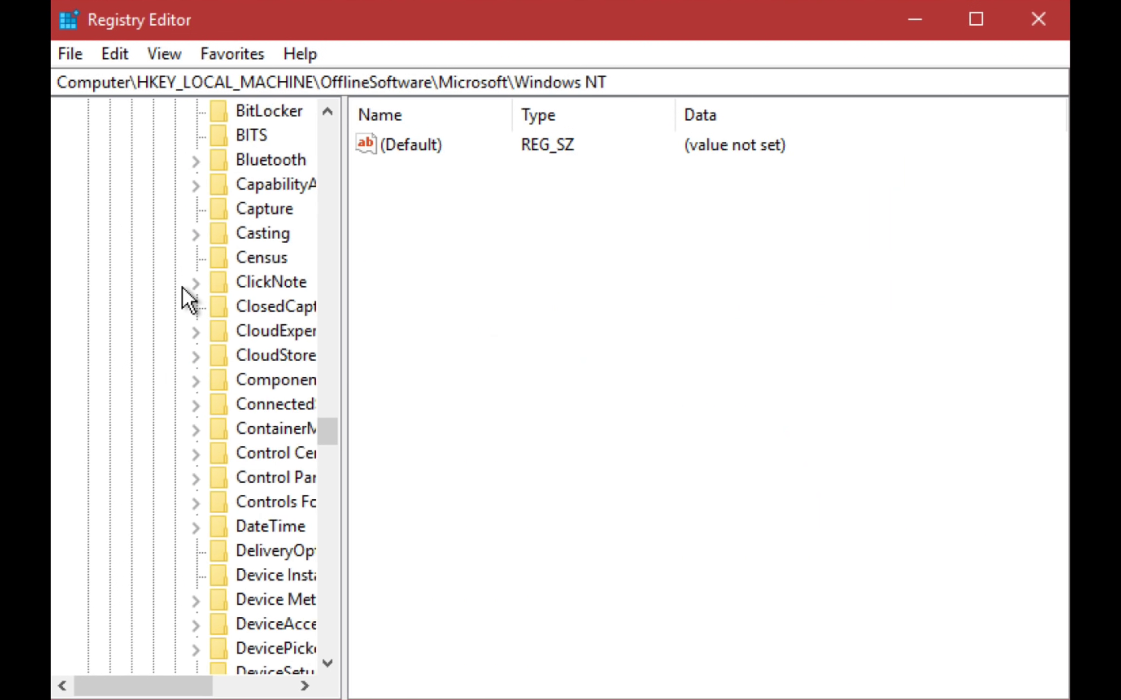
pyautogui.click(196, 283)
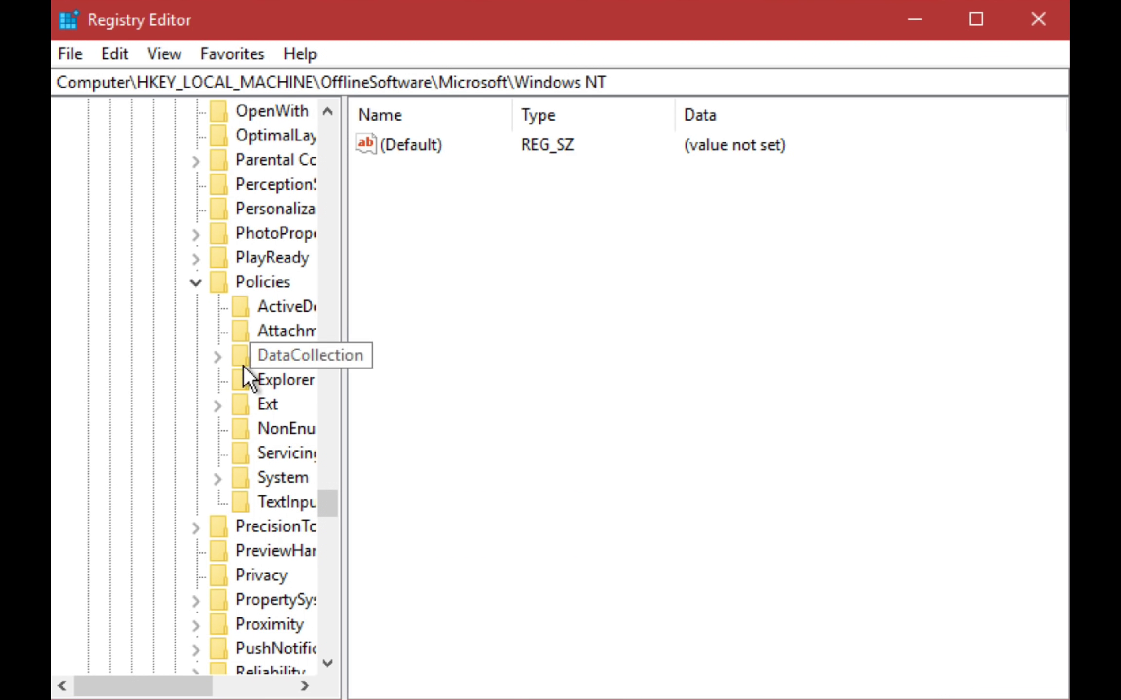
pyautogui.click(272, 478)
pyautogui.scroll(-1, 478, 522)
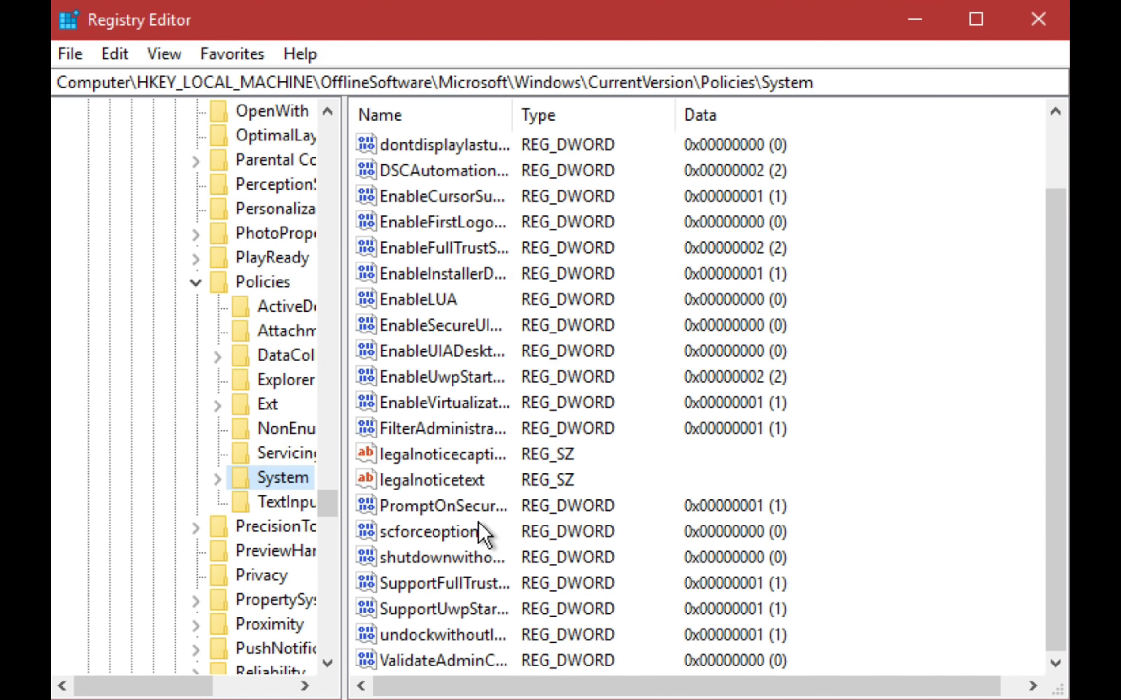
pyautogui.doubleClick(426, 301)
pyautogui.write('1')
pyautogui.press('Return')
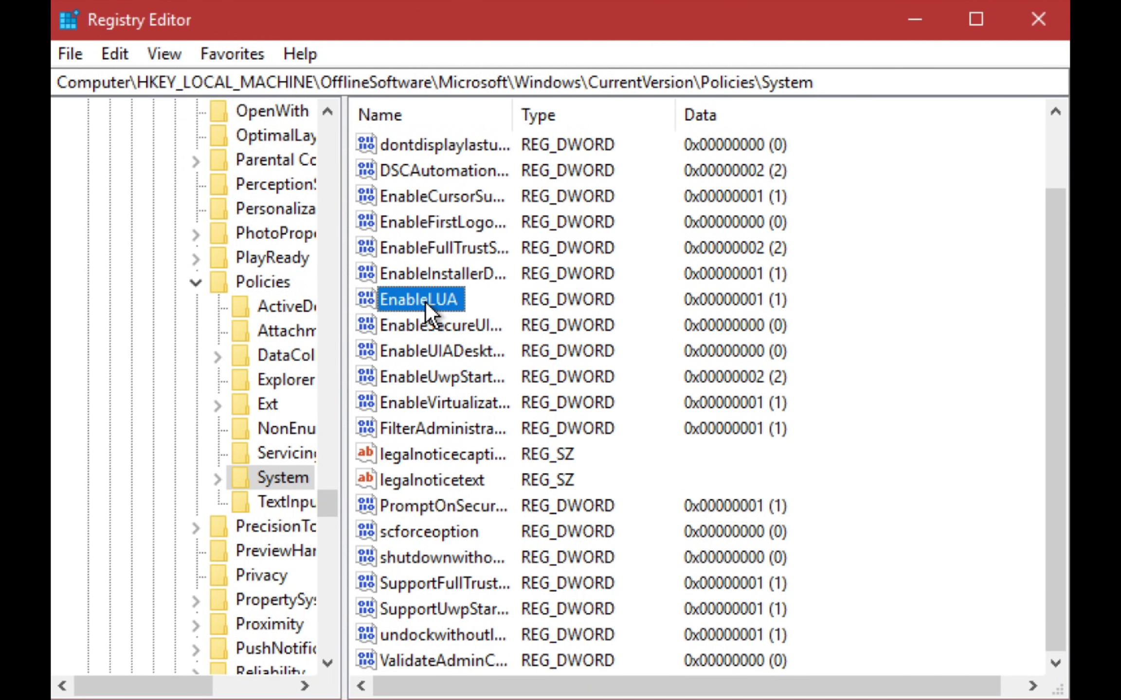
# - Delete the shutdownwithoutlogon value from Policies\System
pyautogui.click(445, 556)
pyautogui.rightClick(445, 556)
pyautogui.click(530, 638)
pyautogui.click(867, 475)
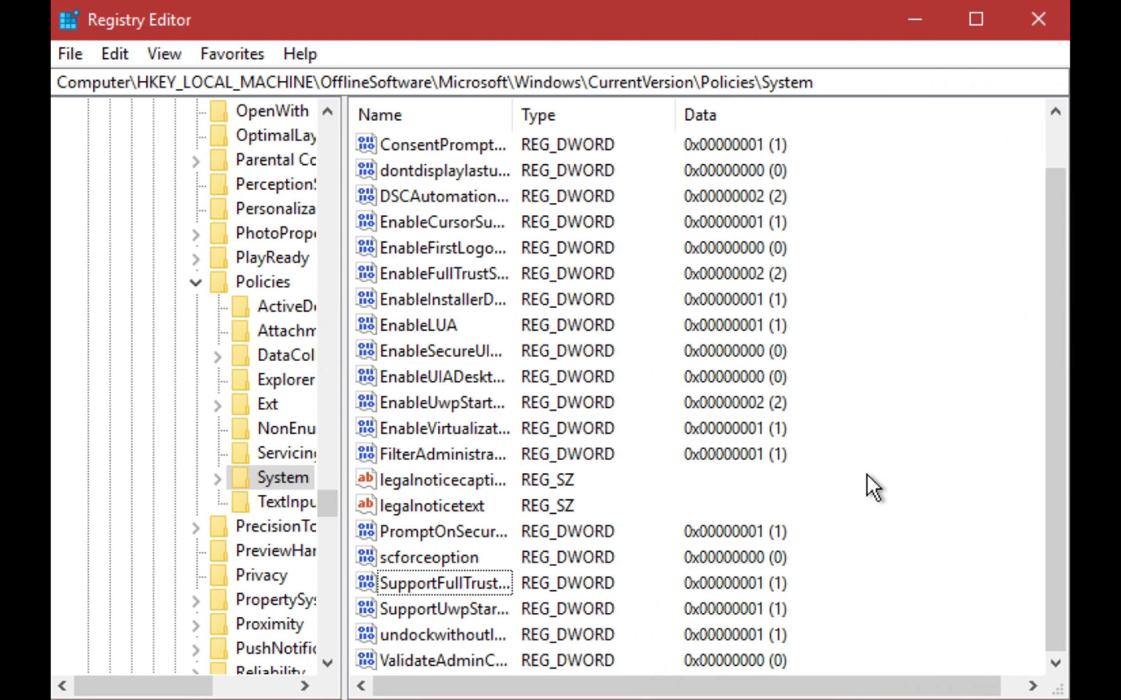
pyautogui.scroll(1, 830, 513)
pyautogui.scroll(-1, 677, 537)
# - Delete DisableLogonBackgroundImage from the offline Policies\Microsoft\Windows\System key
pyautogui.click(196, 282)
pyautogui.scroll(20, 196, 285)
pyautogui.click(173, 477)
pyautogui.click(150, 358)
pyautogui.scroll(20, 142, 364)
pyautogui.click(131, 358)
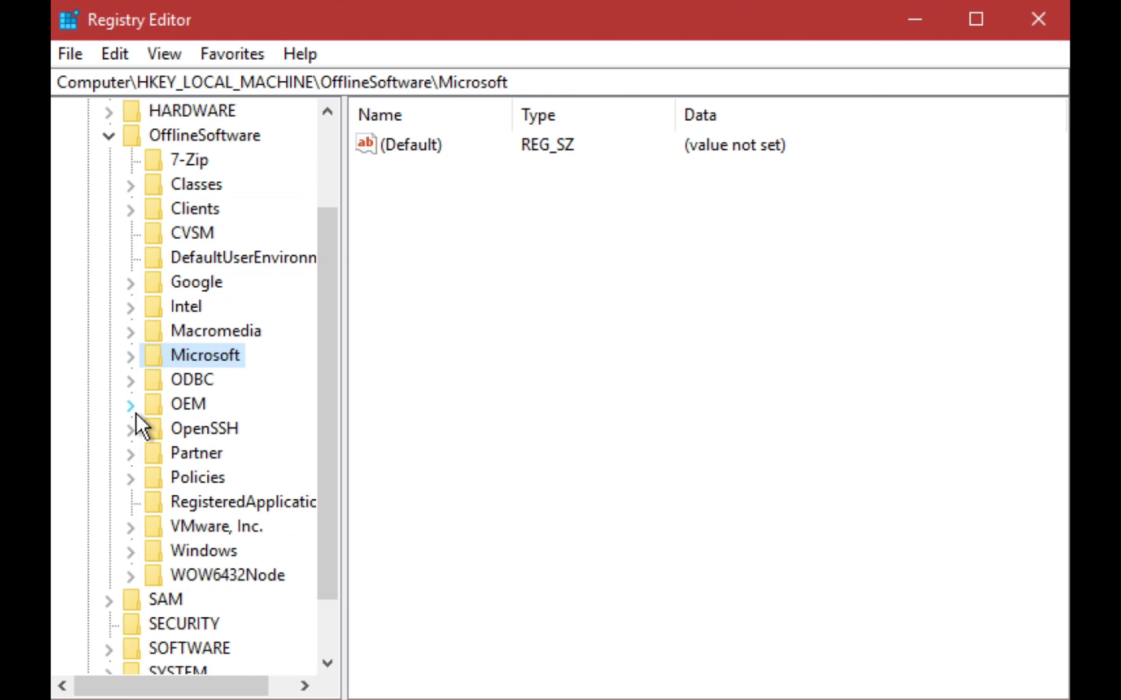
pyautogui.click(131, 480)
pyautogui.click(159, 507)
pyautogui.click(174, 573)
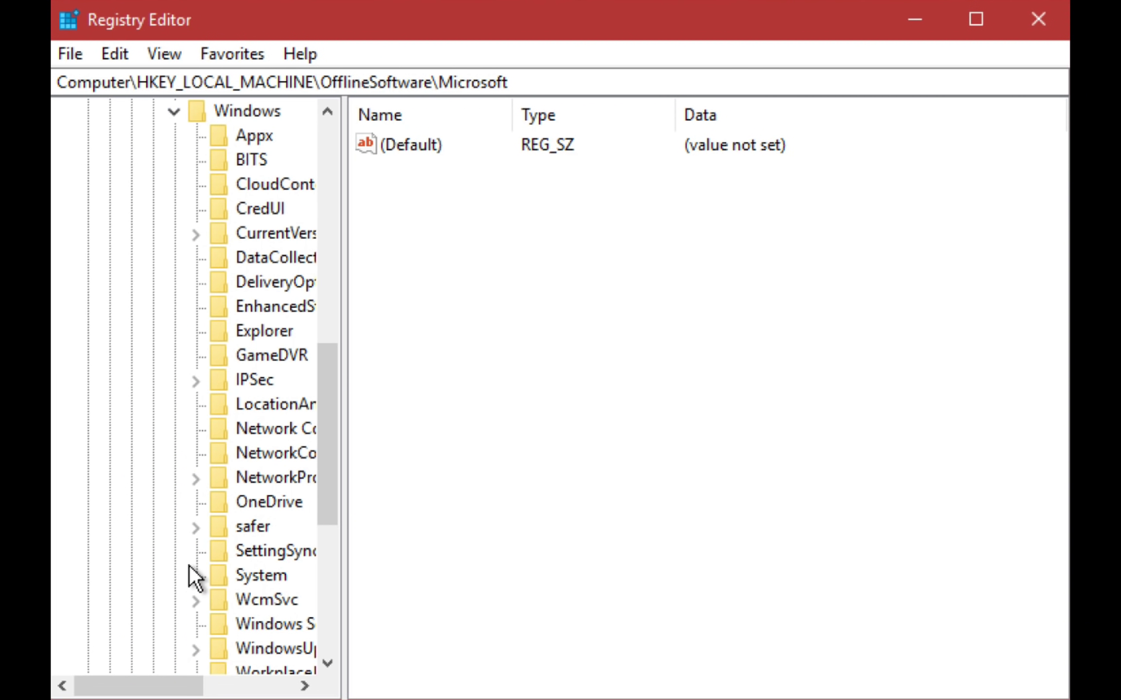
pyautogui.click(233, 575)
pyautogui.rightClick(422, 197)
pyautogui.click(479, 282)
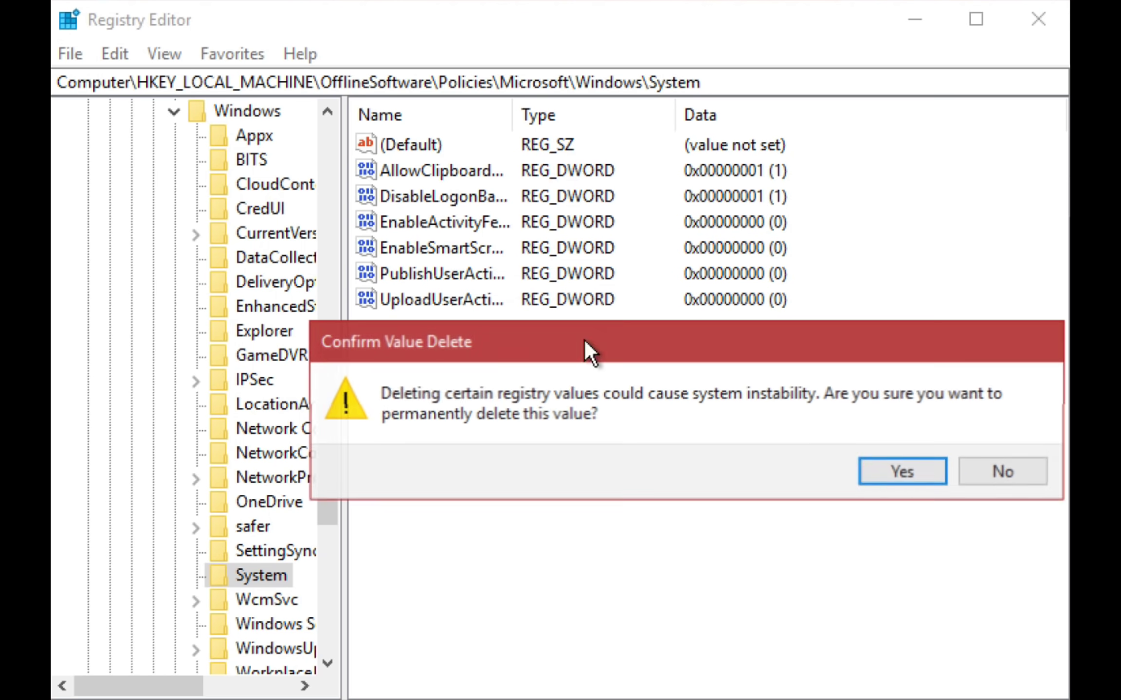
pyautogui.press('Return')
# - Collapse the policy keys and, with HKEY_LOCAL_MACHINE selected, start Load Hive from the File menu
pyautogui.click(174, 119)
pyautogui.click(152, 136)
pyautogui.click(129, 355)
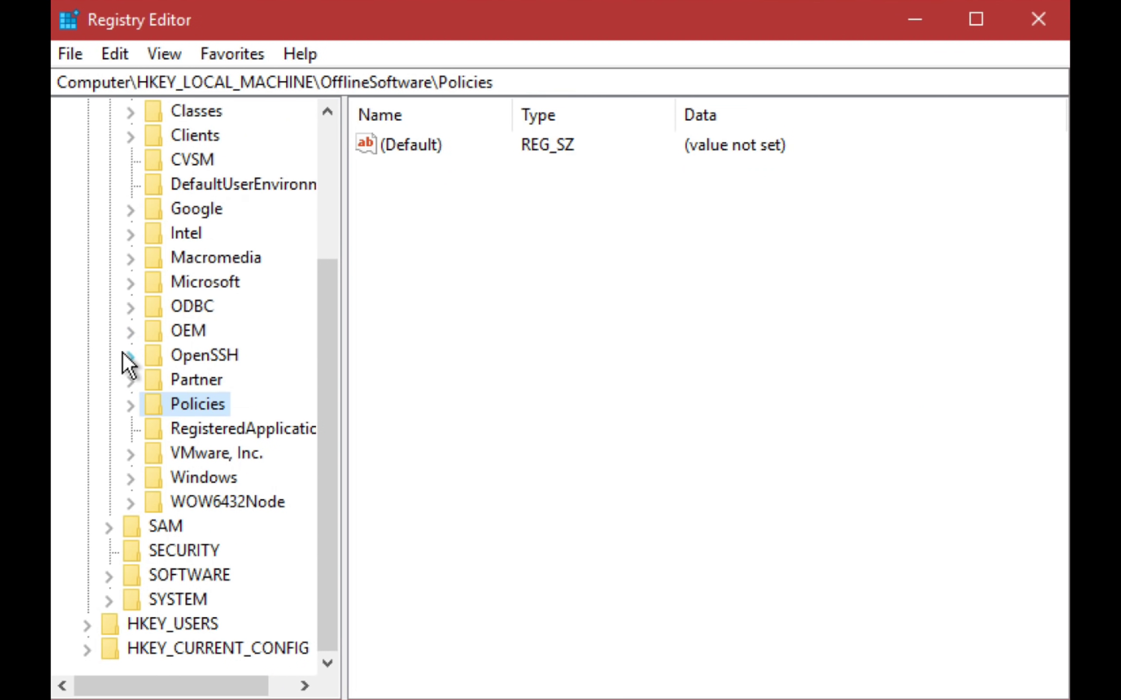
pyautogui.scroll(3, 112, 291)
pyautogui.click(87, 184)
pyautogui.hotkey('alt', 'f')
pyautogui.click(98, 162)
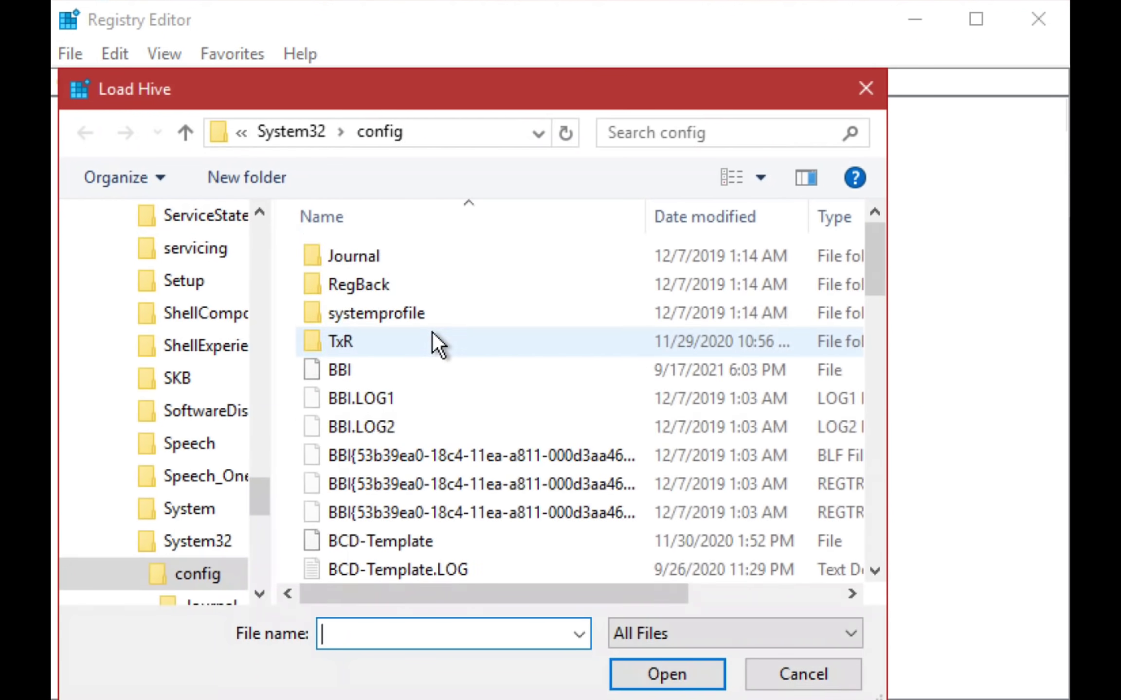
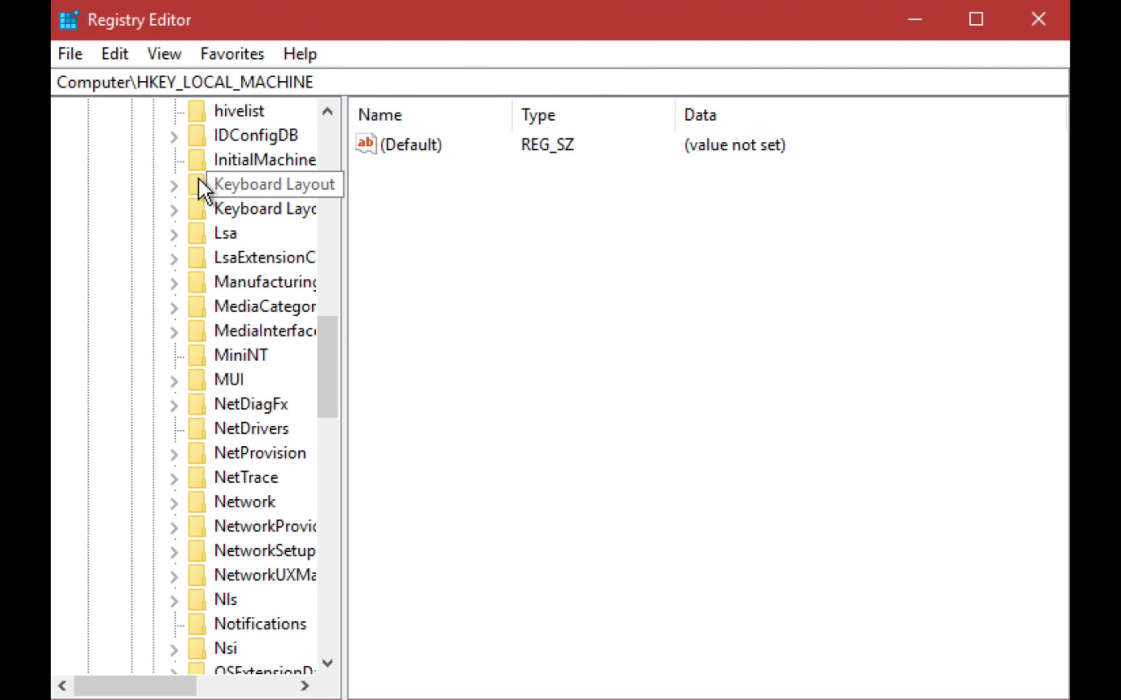
# - Inspect the Keyboard Layout key under ControlSet001\Control, which holds only an unset default value
pyautogui.click(200, 183)
pyautogui.scroll(15, 181, 220)
pyautogui.click(152, 404)
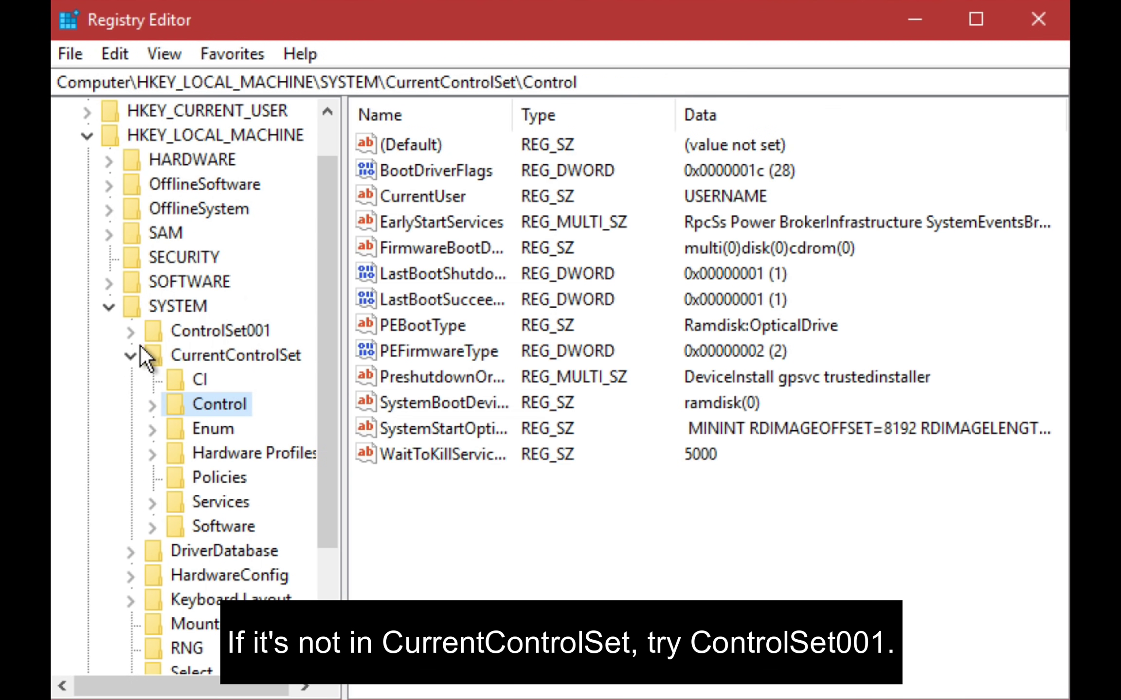
pyautogui.click(130, 356)
pyautogui.click(130, 380)
pyautogui.click(153, 428)
pyautogui.scroll(-15, 158, 434)
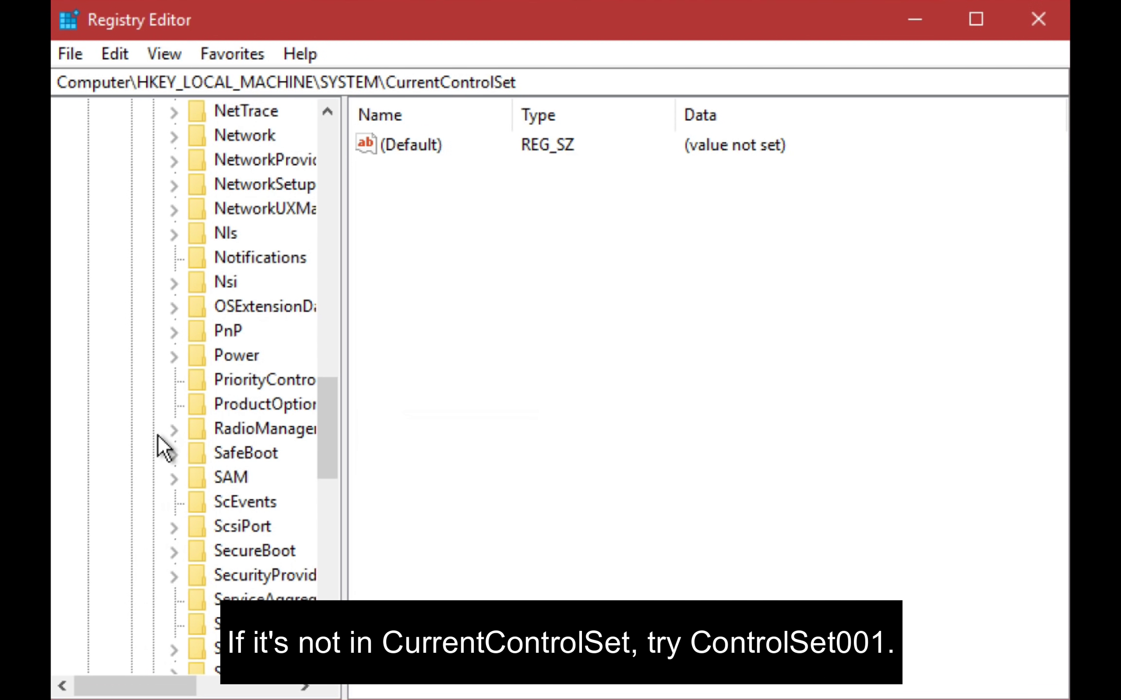
pyautogui.scroll(9, 158, 435)
pyautogui.click(243, 477)
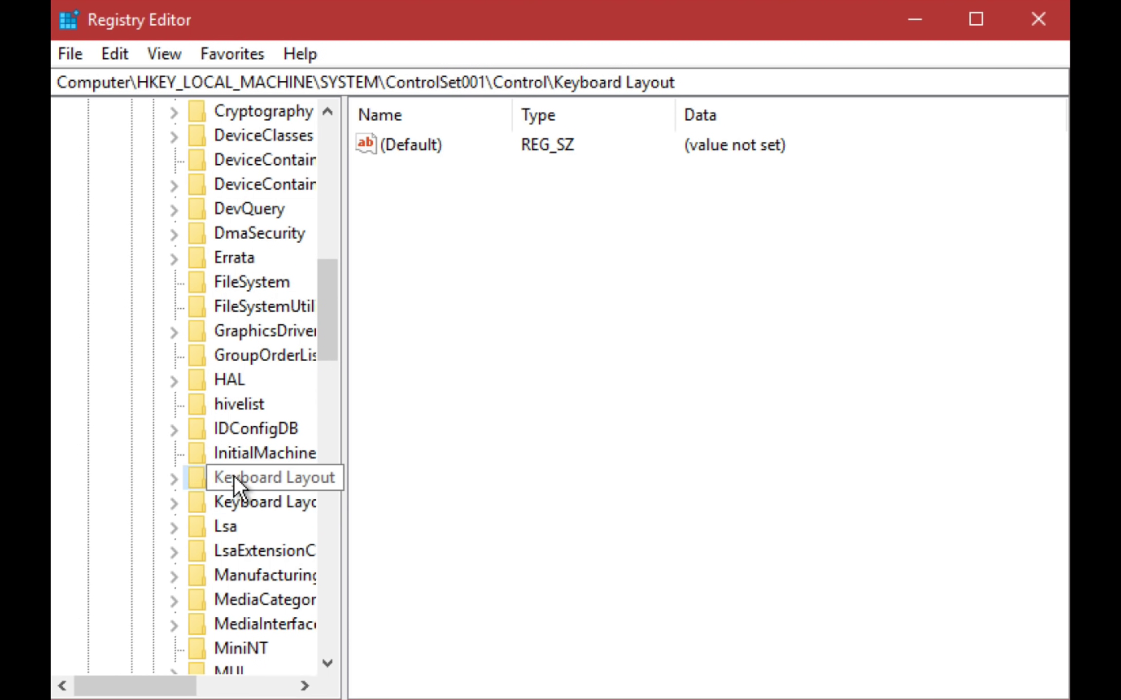
# - Collapse Control, SYSTEM and SOFTWARE so only the HKEY_LOCAL_MACHINE hives show
pyautogui.scroll(7, 234, 475)
pyautogui.scroll(3, 234, 475)
pyautogui.click(148, 429)
pyautogui.click(108, 355)
pyautogui.click(109, 329)
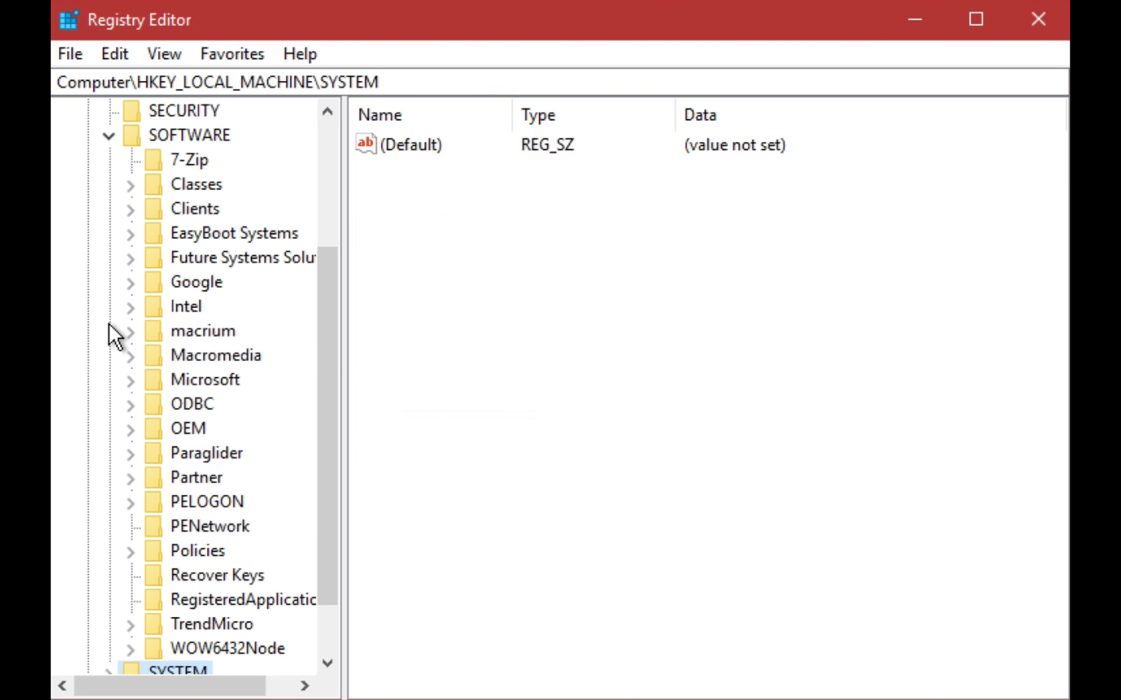
pyautogui.click(109, 136)
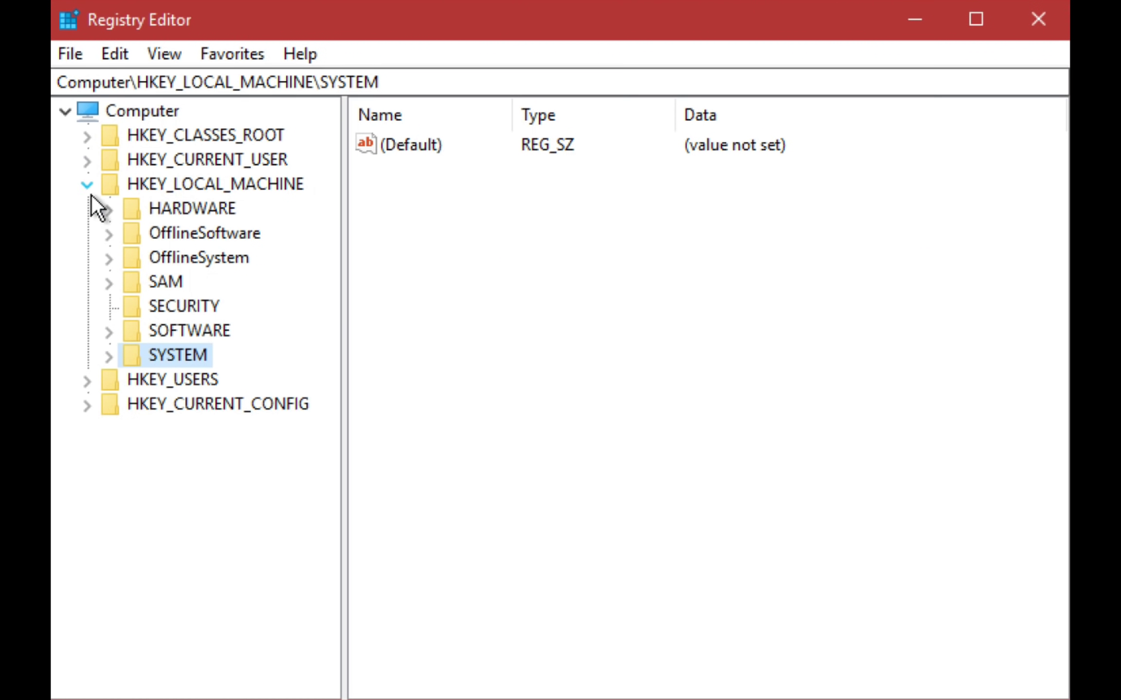
pyautogui.click(88, 185)
# - Load the NTUSER.DAT from the user's profile folder as hive OfflineUser
pyautogui.click(67, 63)
pyautogui.click(177, 153)
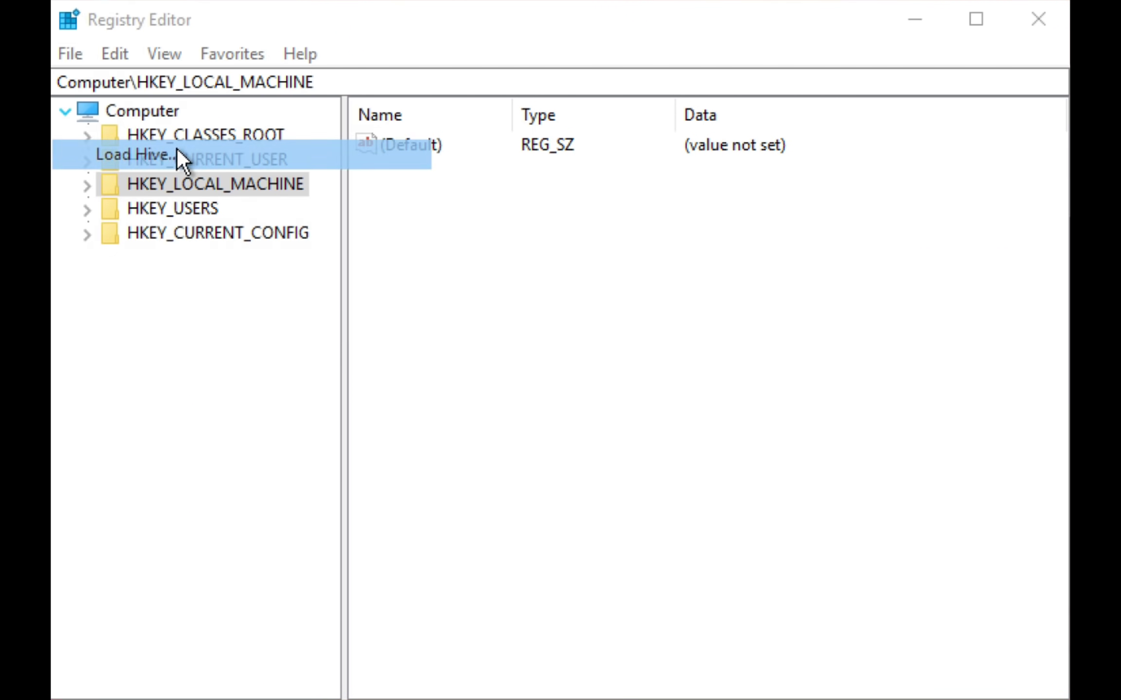
pyautogui.click(528, 132)
pyautogui.write('C:\\')
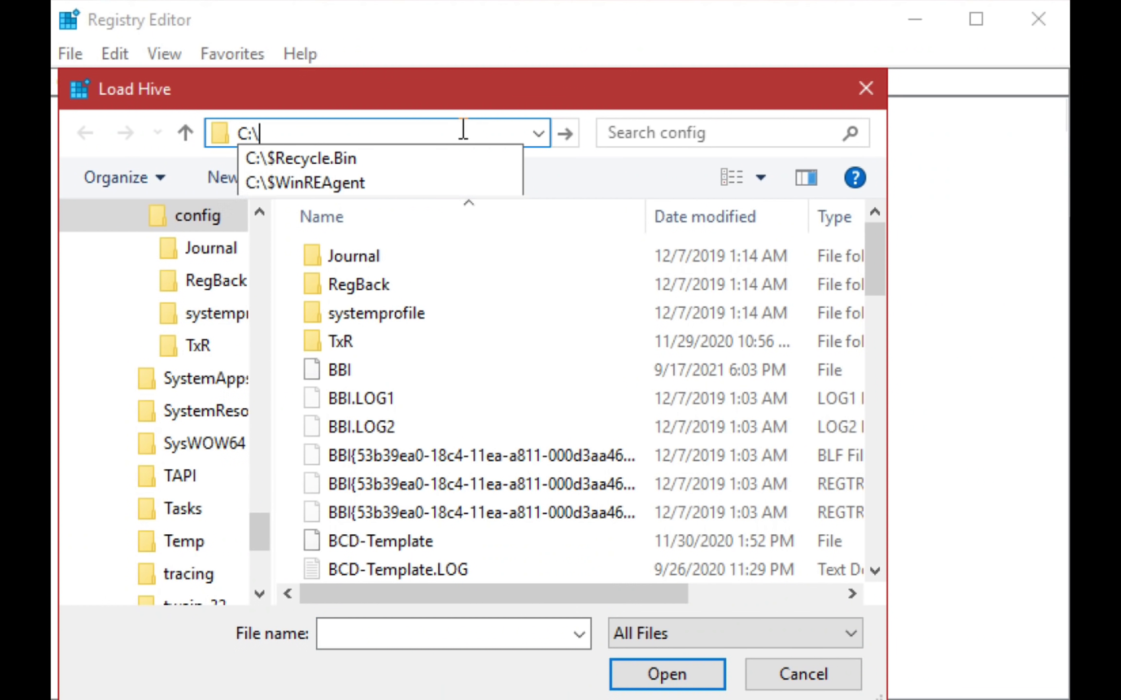
pyautogui.write('Users\\Orange')
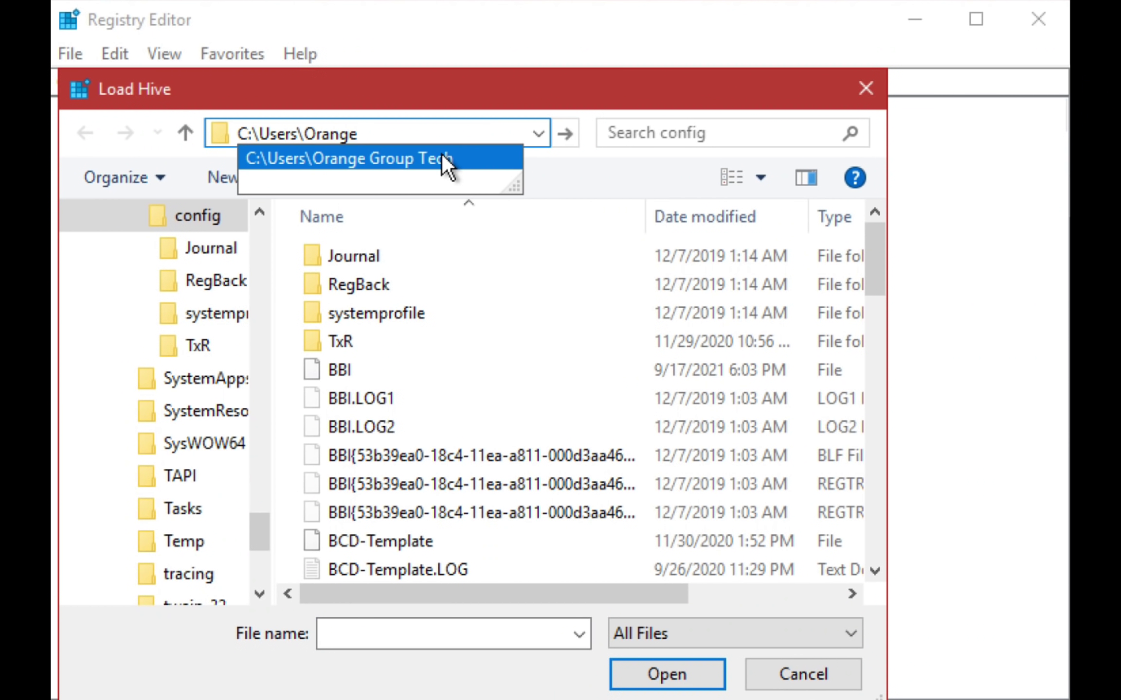
pyautogui.click(441, 155)
pyautogui.scroll(-6, 480, 511)
pyautogui.doubleClick(407, 395)
pyautogui.write('Of')
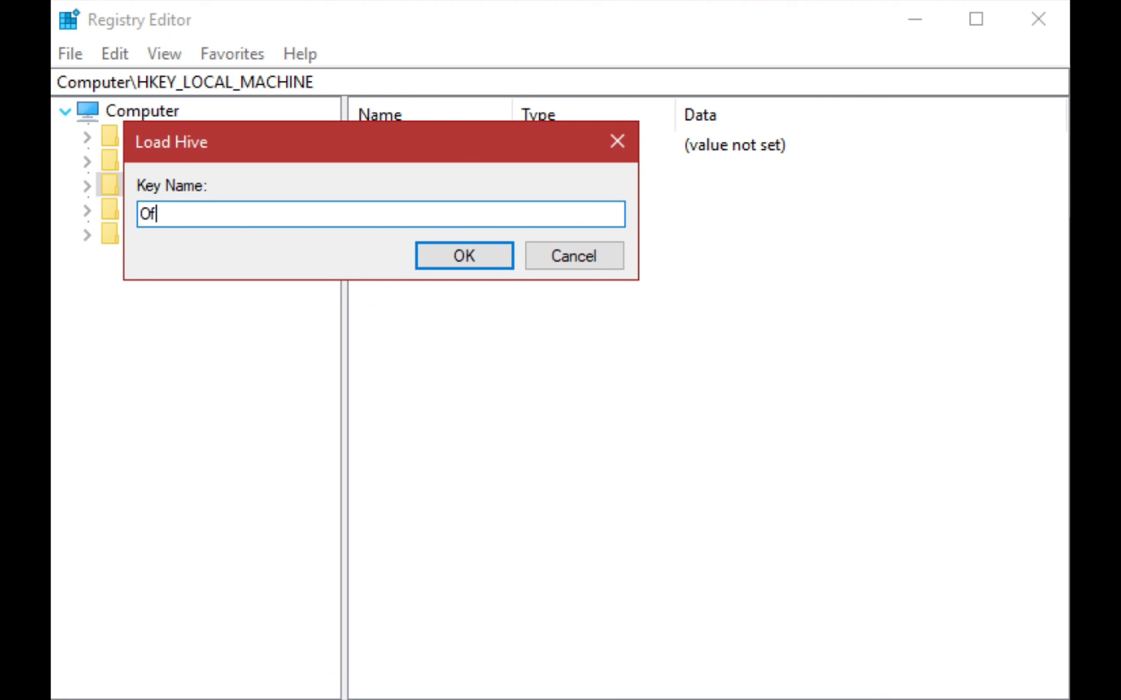
pyautogui.write('fline')
pyautogui.press('Return')
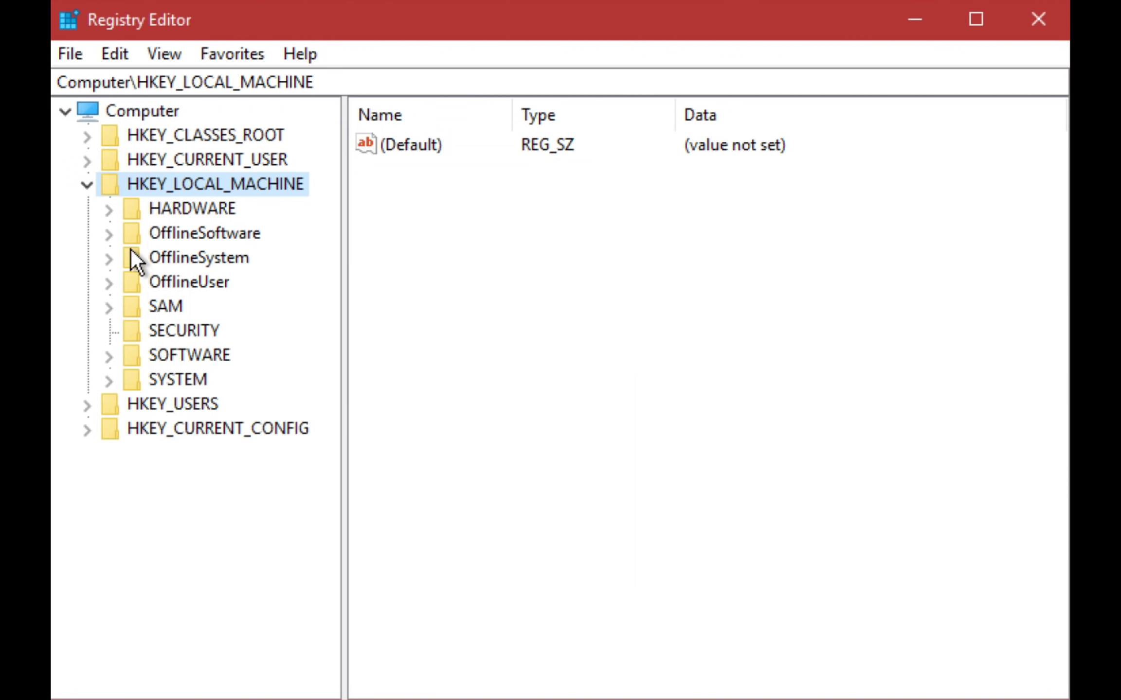
# - Delete the SwapMouseButtons value from OfflineUser\Control Panel\Mouse
pyautogui.click(108, 282)
pyautogui.click(130, 357)
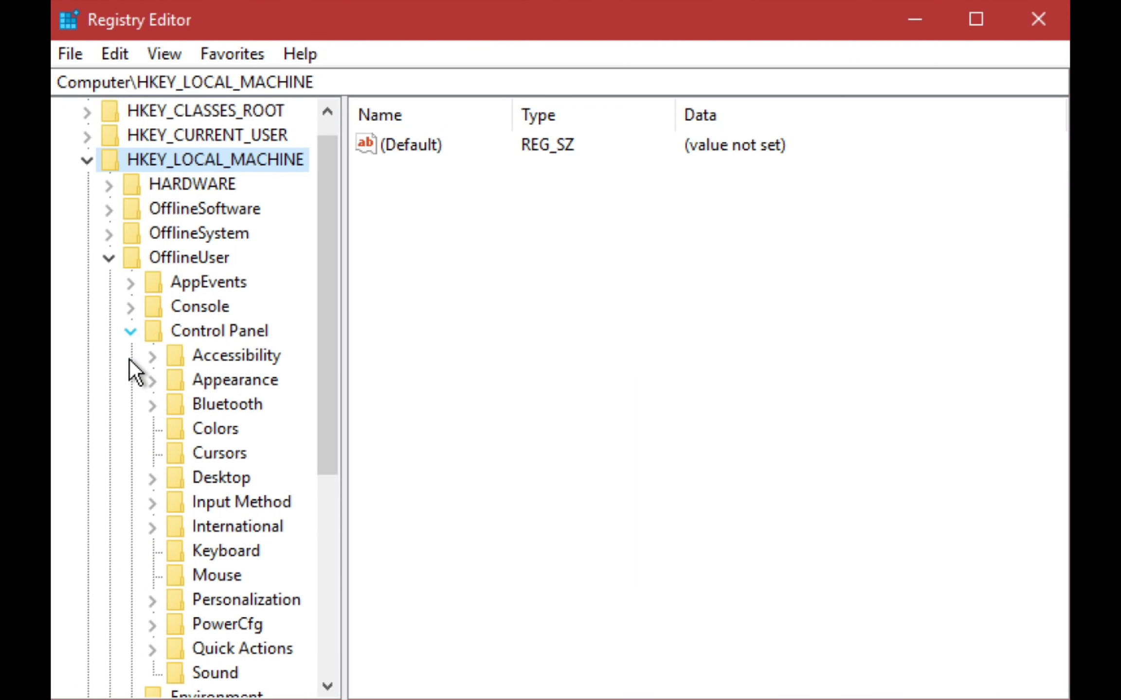
pyautogui.click(195, 575)
pyautogui.rightClick(435, 613)
pyautogui.click(487, 694)
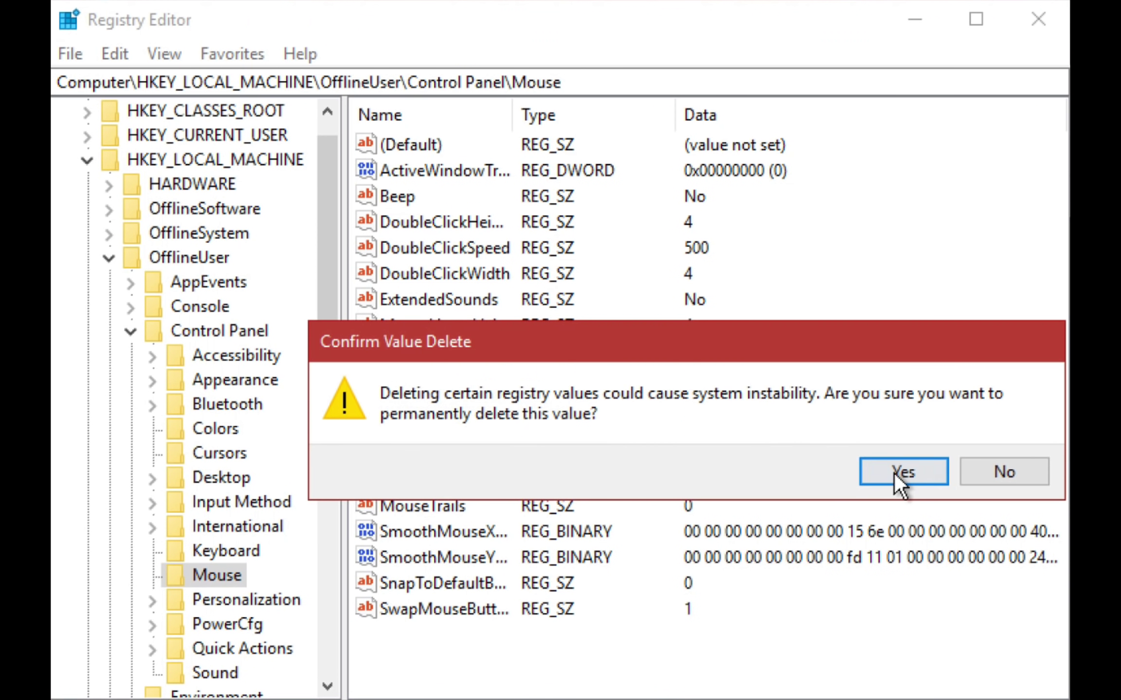
pyautogui.click(892, 479)
# - Delete the AutoColorization value from OfflineUser\Control Panel\Desktop
pyautogui.click(205, 484)
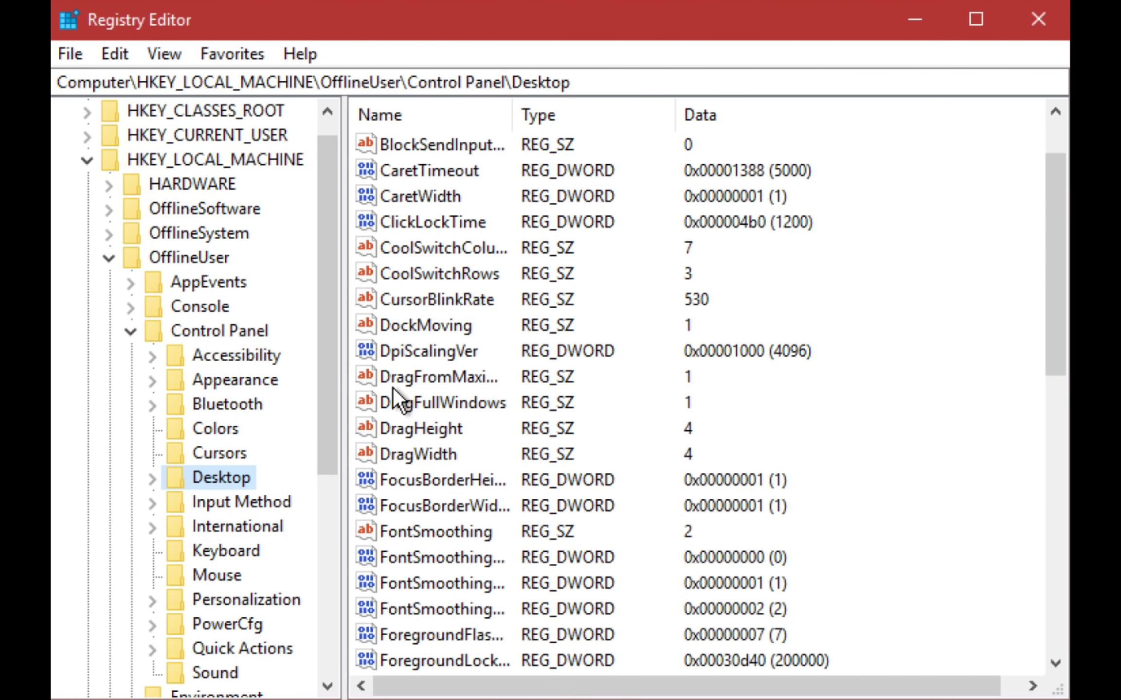
pyautogui.scroll(1, 398, 322)
pyautogui.rightClick(402, 193)
pyautogui.click(461, 281)
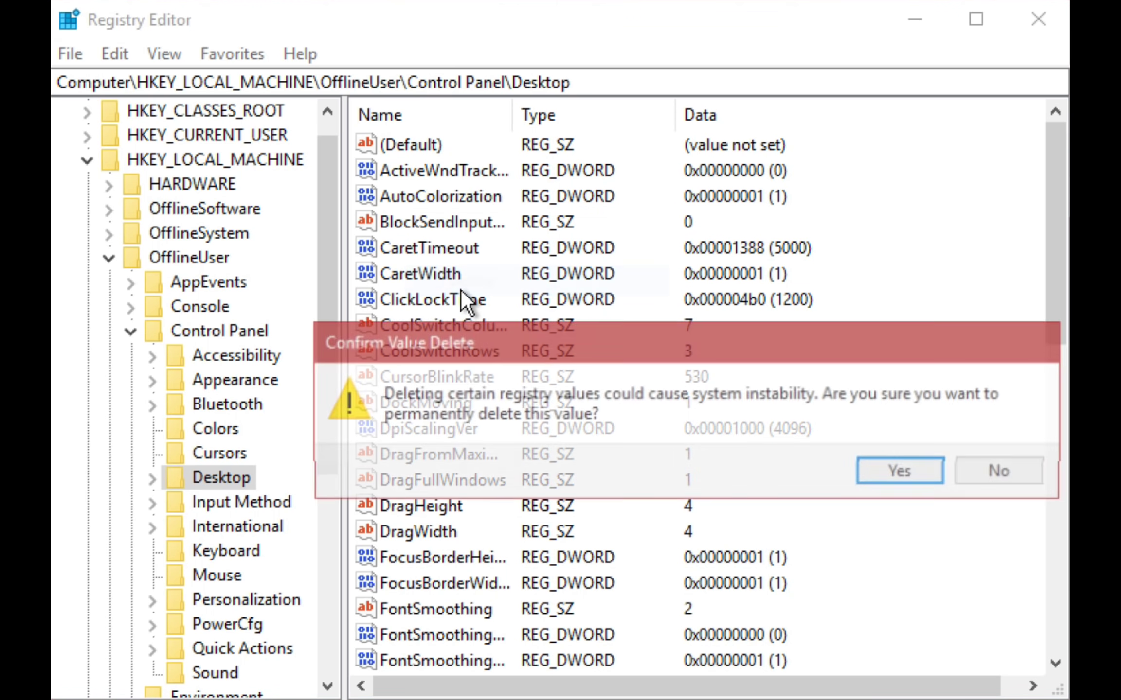
pyautogui.click(901, 468)
# - Collapse Control Panel and expand OfflineUser\SOFTWARE\Microsoft\Windows toward Policies\System
pyautogui.click(130, 331)
pyautogui.click(131, 502)
pyautogui.click(130, 502)
pyautogui.click(130, 478)
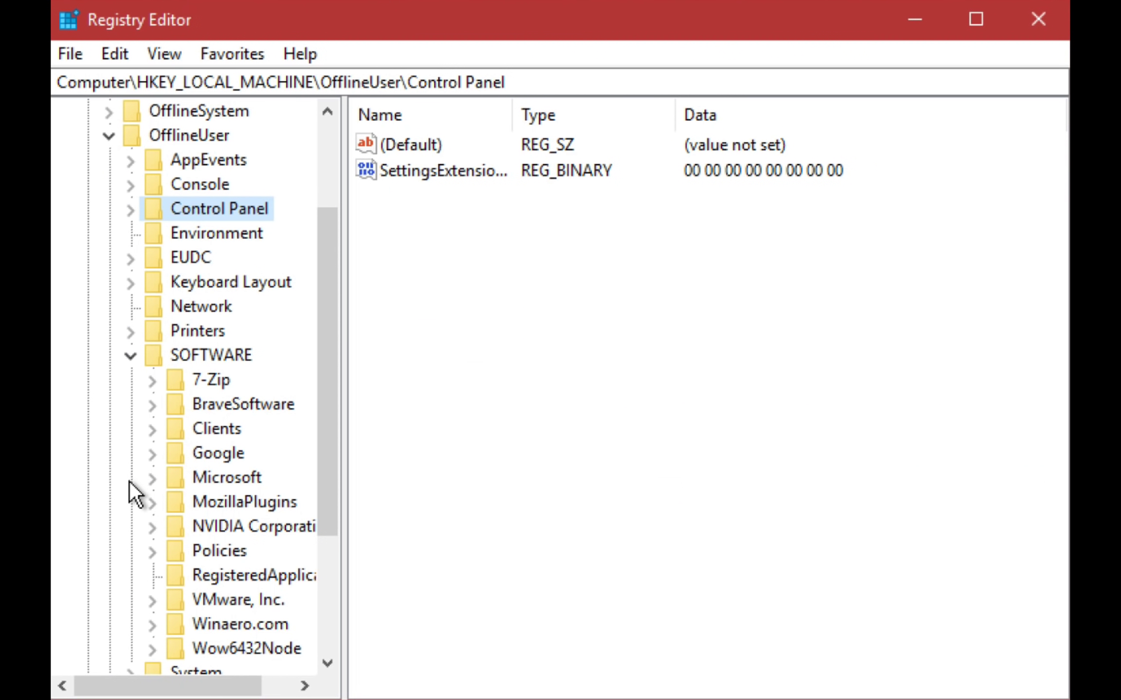
pyautogui.scroll(-2, 129, 481)
pyautogui.click(154, 332)
pyautogui.scroll(-13, 165, 450)
pyautogui.click(175, 306)
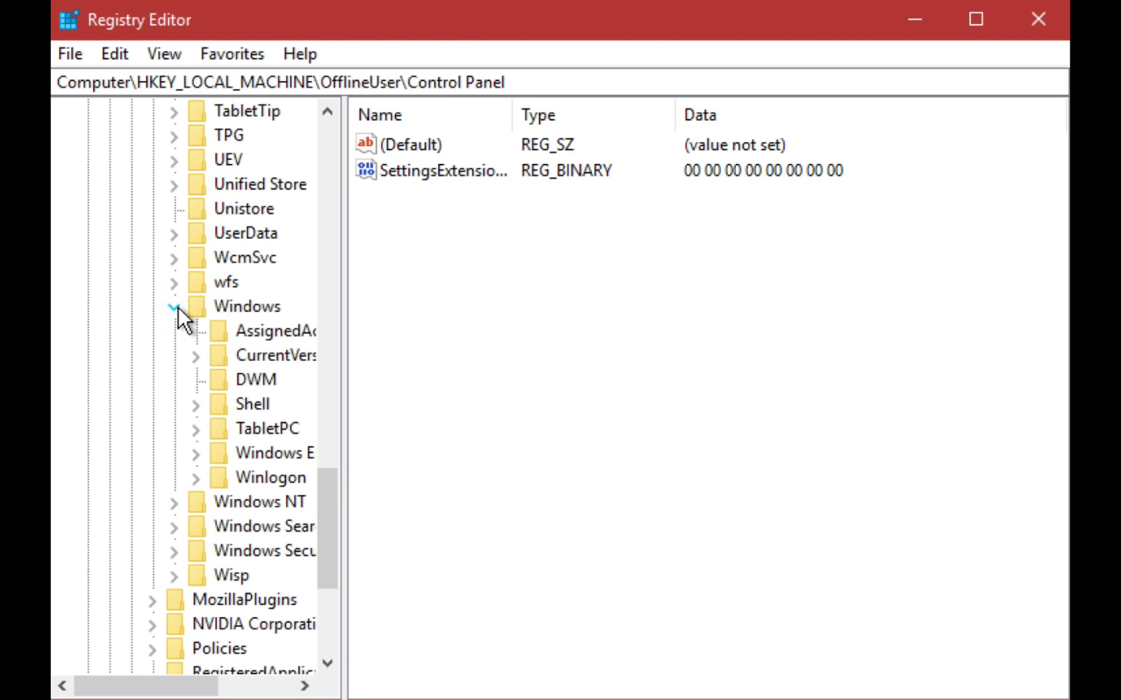
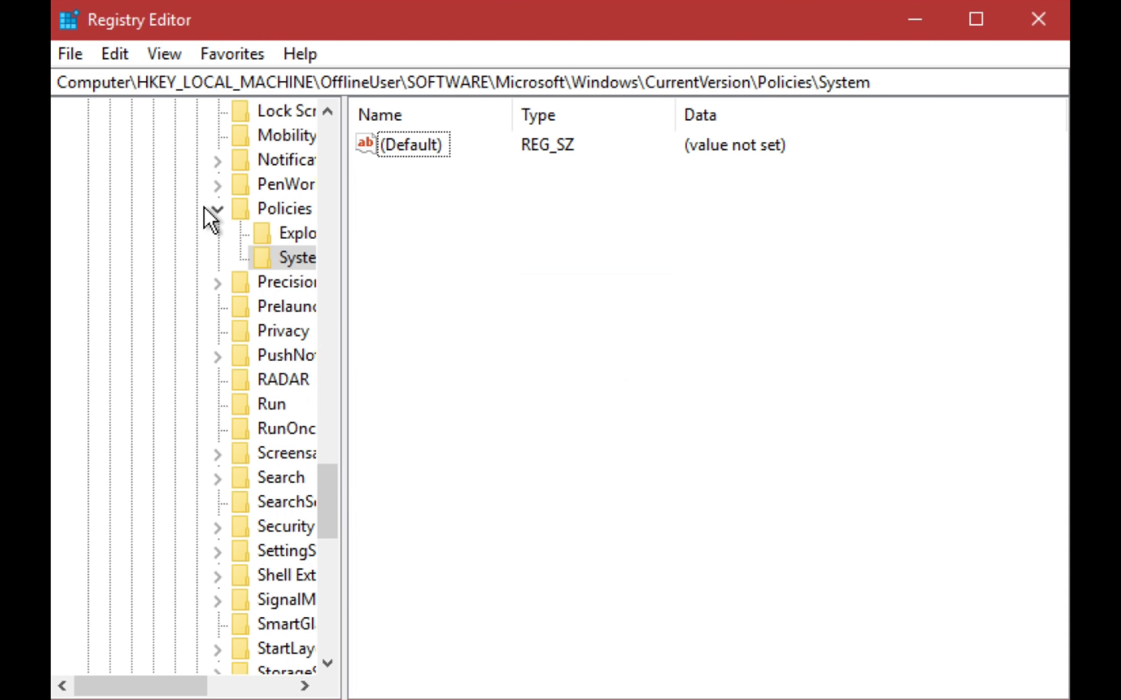
# - Collapse the Microsoft\Windows\CurrentVersion branch back to the offline user's SOFTWARE key
pyautogui.click(217, 210)
pyautogui.scroll(17, 217, 317)
pyautogui.click(196, 478)
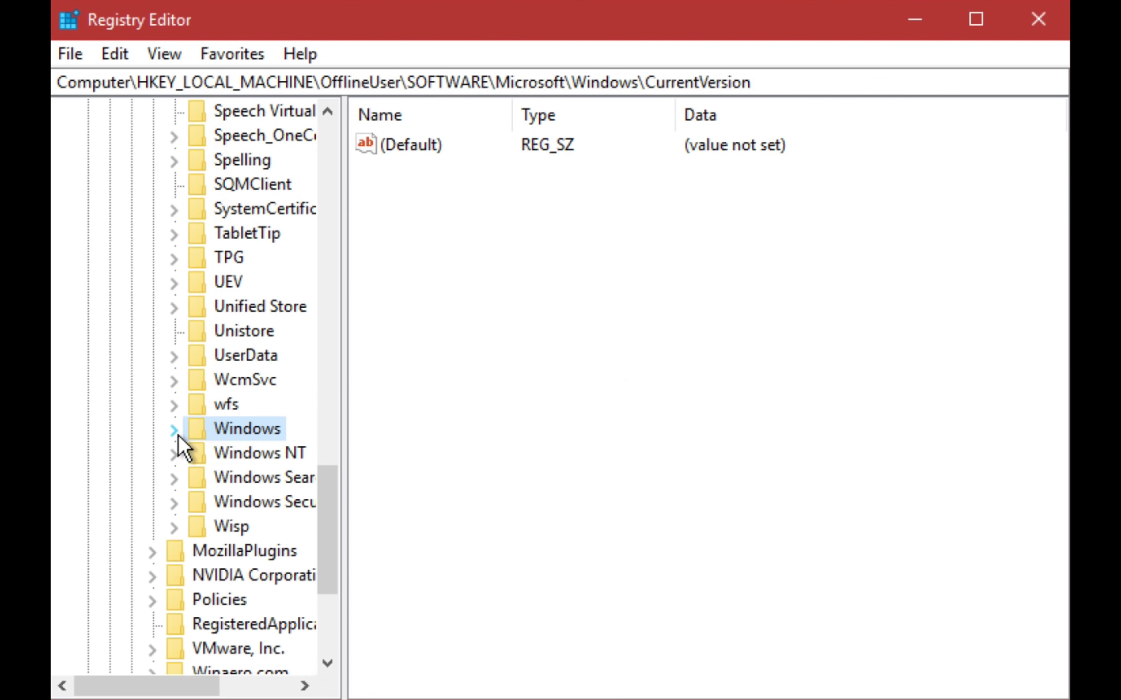
pyautogui.click(173, 429)
pyautogui.scroll(15, 170, 438)
pyautogui.scroll(4, 161, 447)
pyautogui.click(155, 453)
pyautogui.click(131, 332)
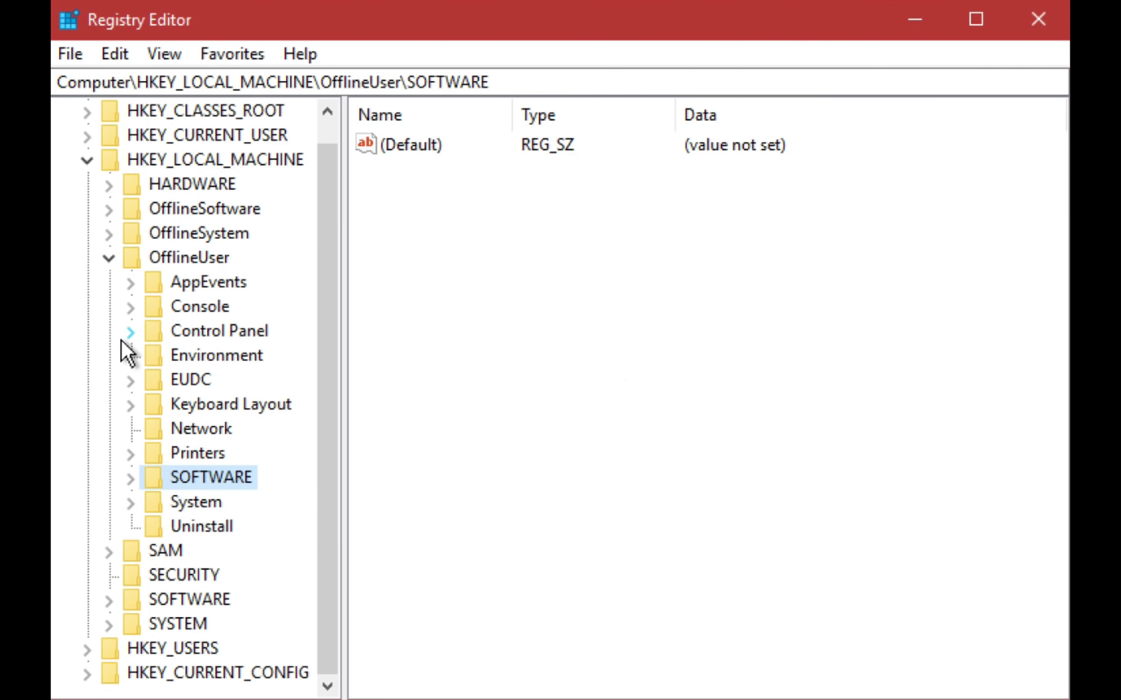
# - Delete the DisableCMD value from OfflineUser\SOFTWARE\Policies\Microsoft\Windows\System
pyautogui.click(130, 477)
pyautogui.click(153, 550)
pyautogui.click(174, 574)
pyautogui.click(196, 647)
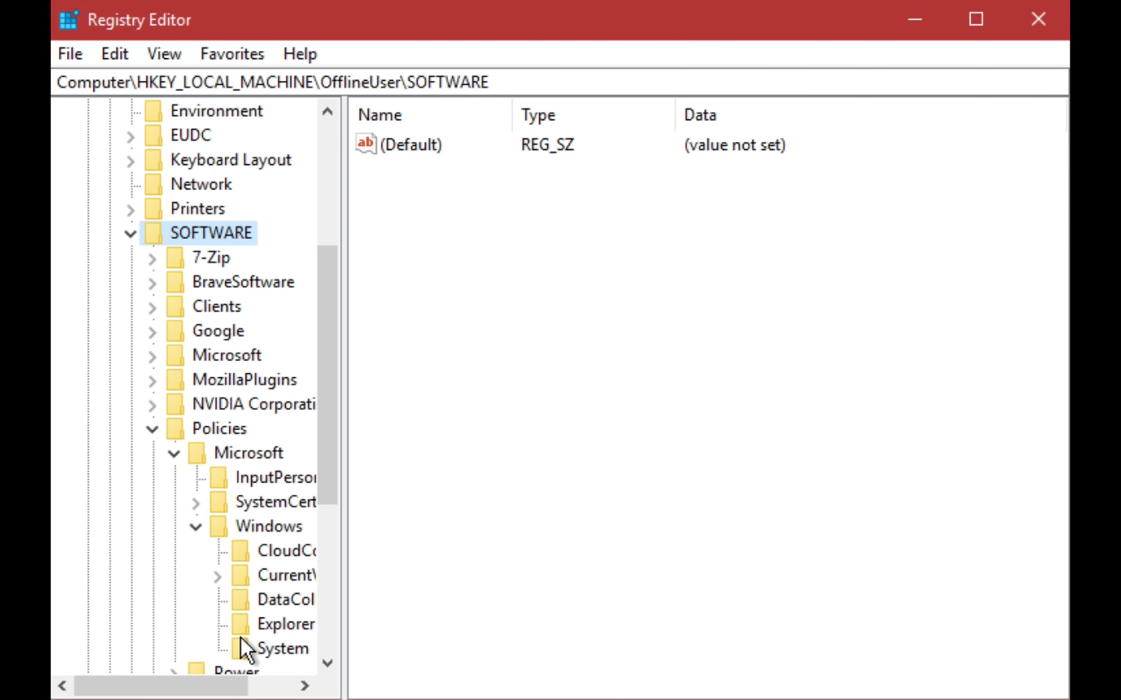
pyautogui.click(246, 649)
pyautogui.rightClick(394, 172)
pyautogui.click(465, 255)
pyautogui.click(900, 470)
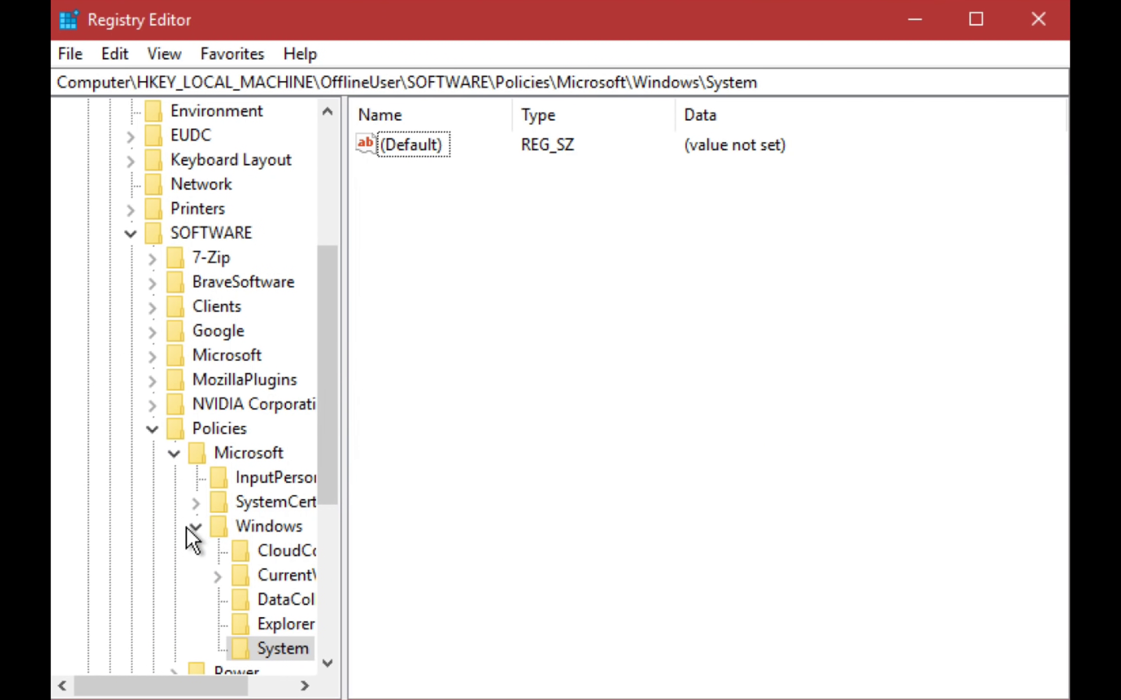
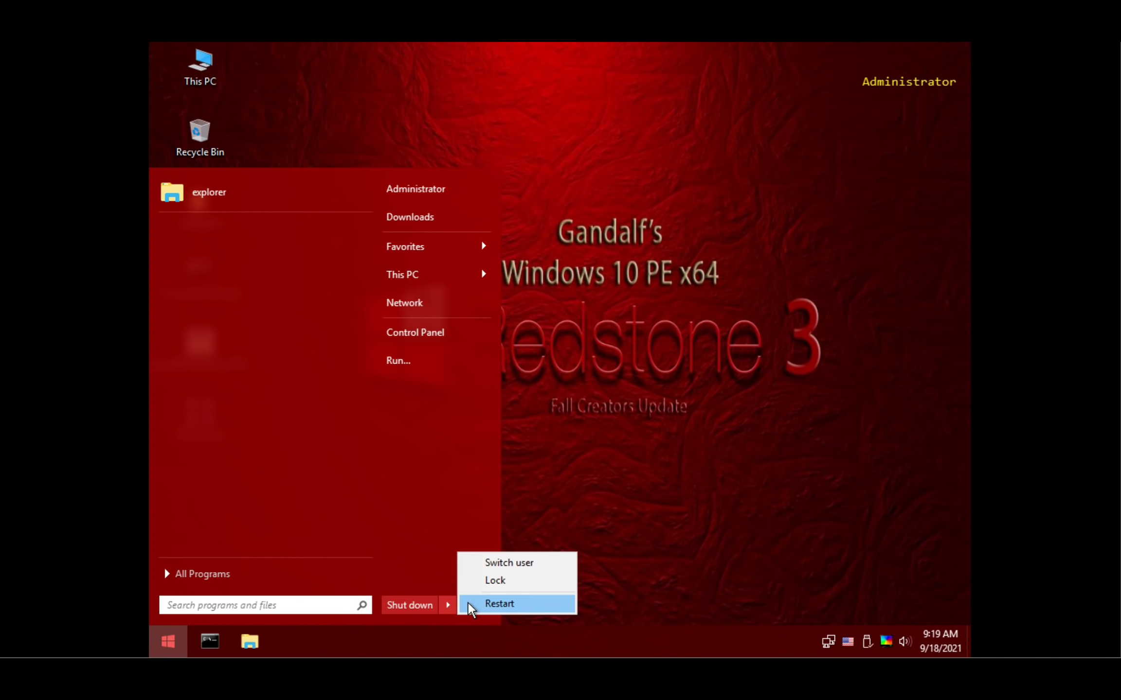
# - Restart the Windows 10 PE virtual machine and let it boot into the installed Windows
pyautogui.click(470, 604)
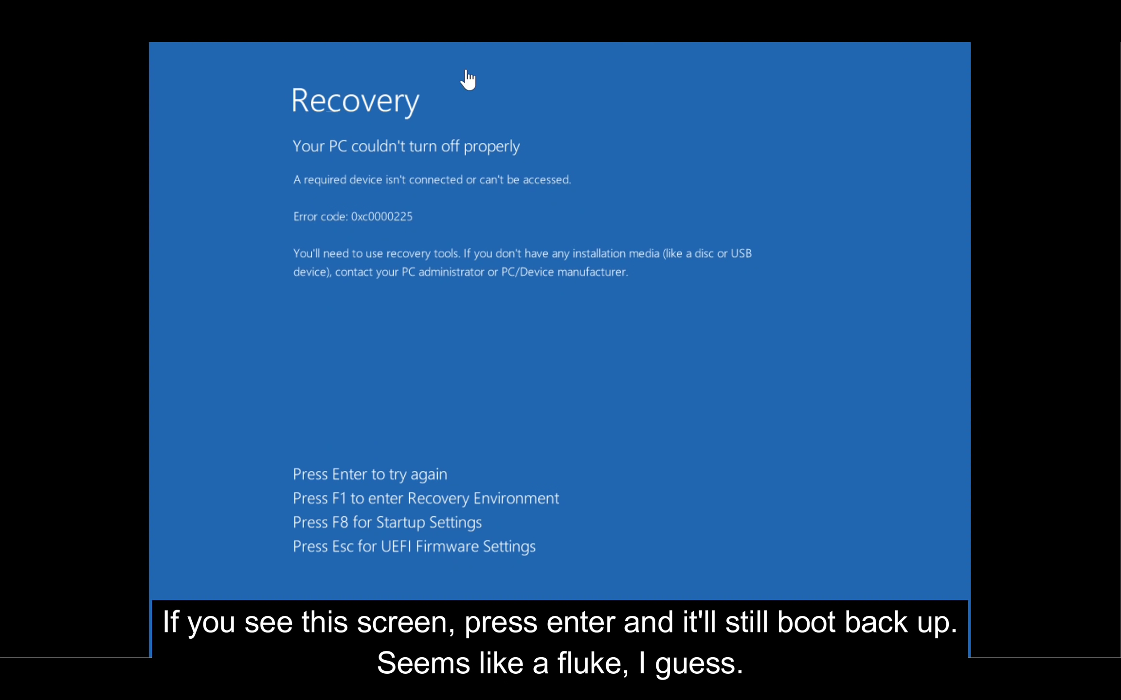
pyautogui.press('Return')
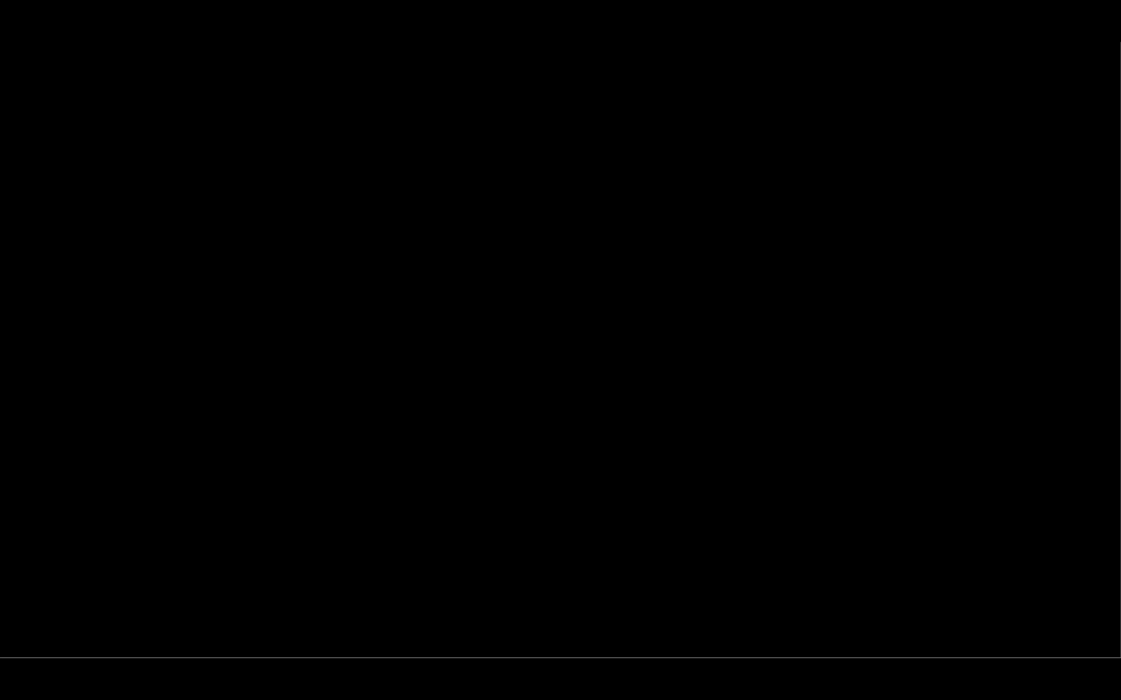
# - Dismiss the lock screen and submit the NO ESCAPE account password
pyautogui.press('Return')
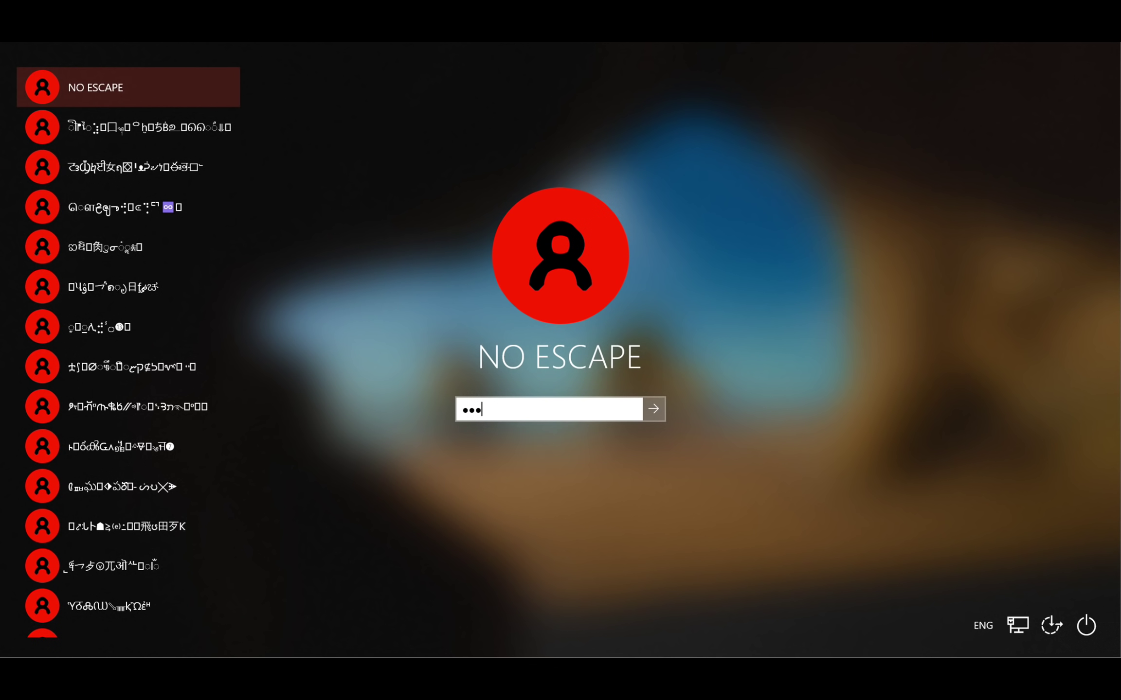
pyautogui.press('Return')
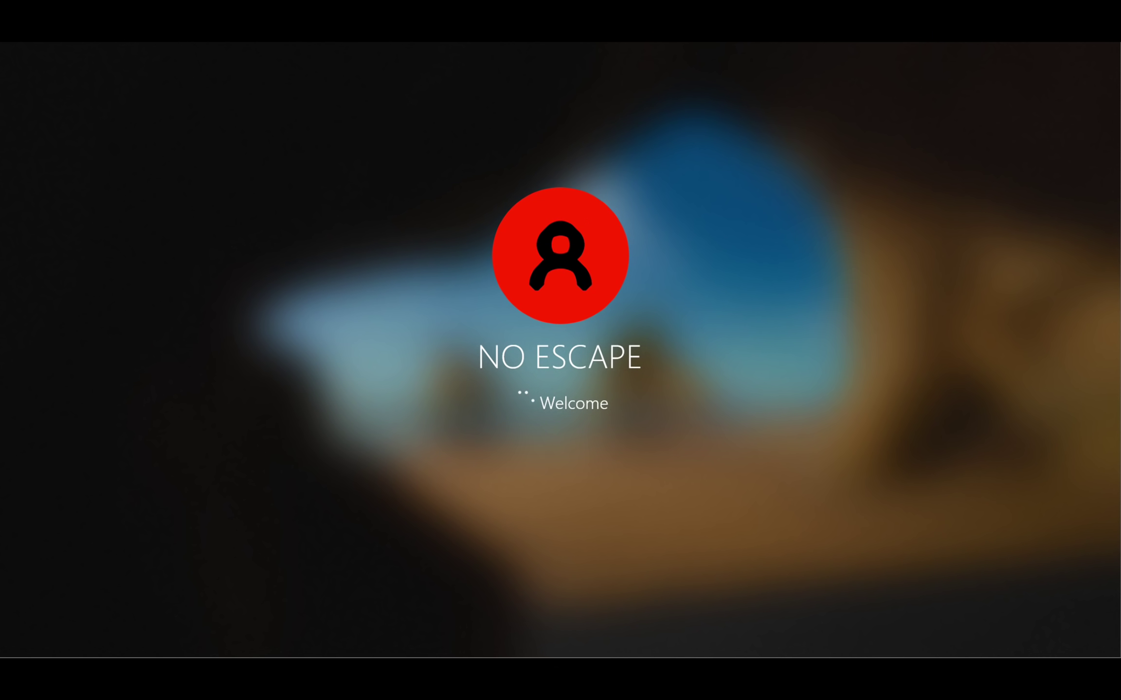
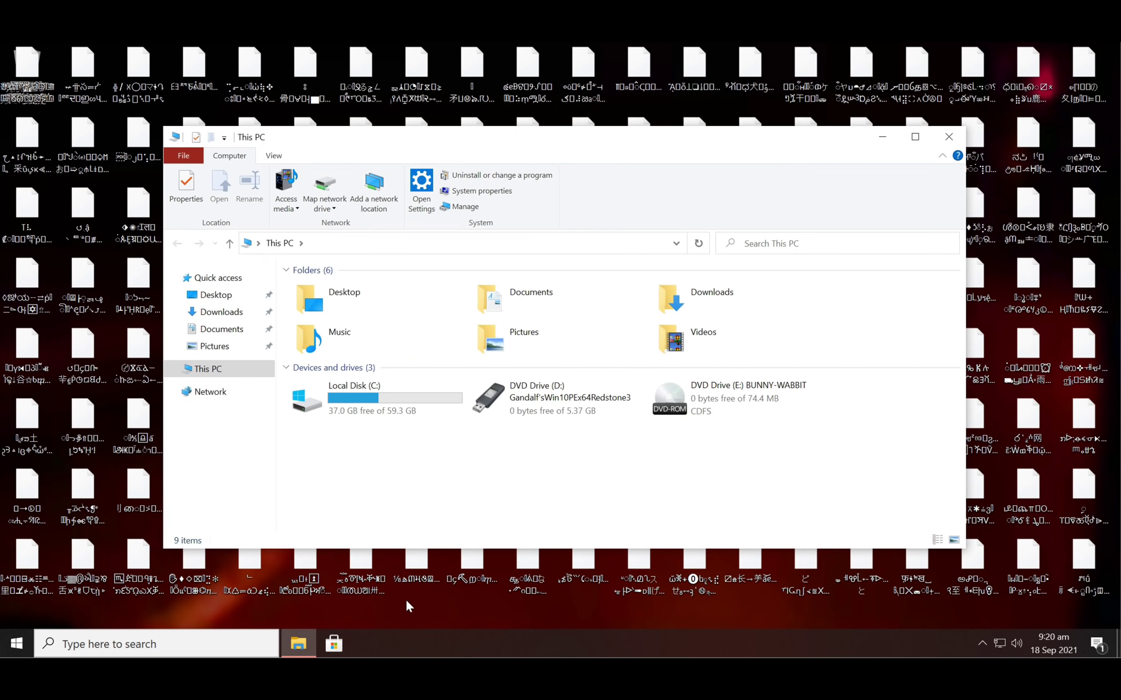
# - Open the Windows folder on Local Disk (C:)
pyautogui.doubleClick(366, 416)
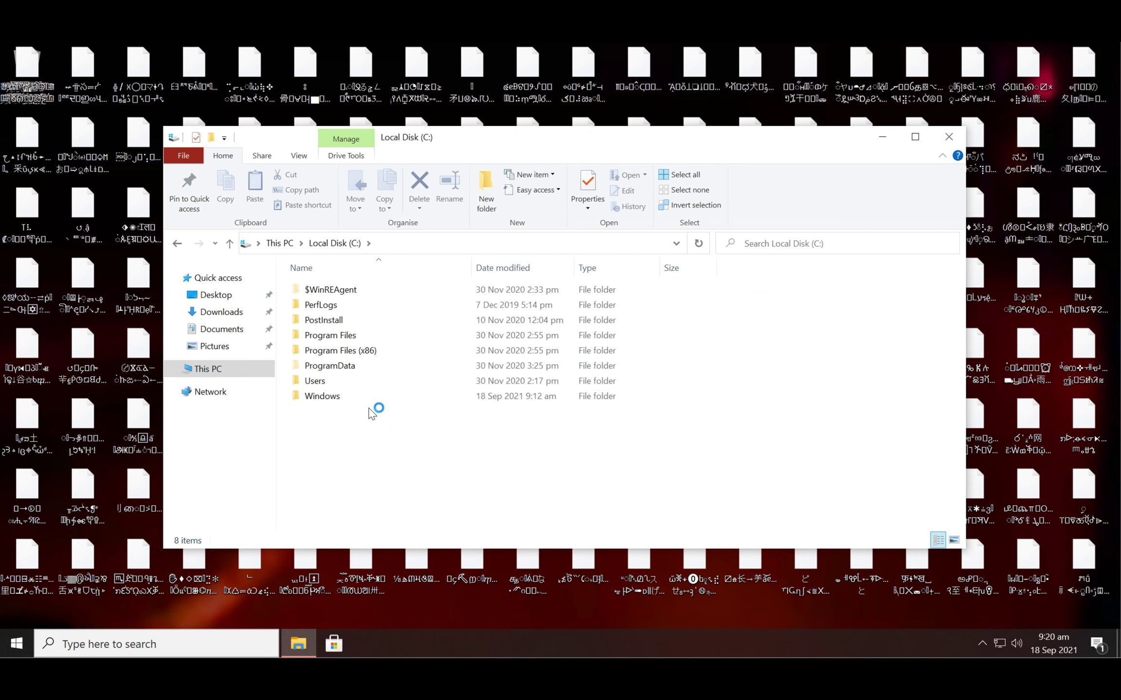
pyautogui.click(353, 400)
pyautogui.doubleClick(353, 399)
pyautogui.scroll(-15, 351, 418)
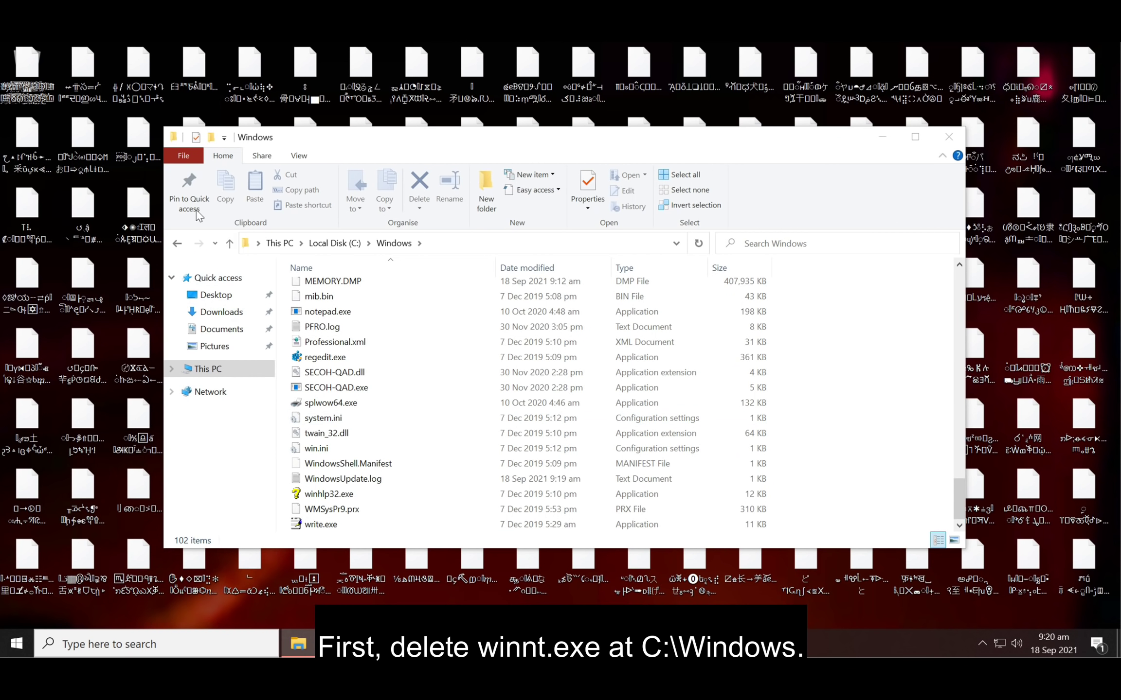
# - Untick 'Hide protected operating system files' in Folder Options so winnt32.exe appears
pyautogui.click(189, 157)
pyautogui.click(228, 244)
pyautogui.click(233, 303)
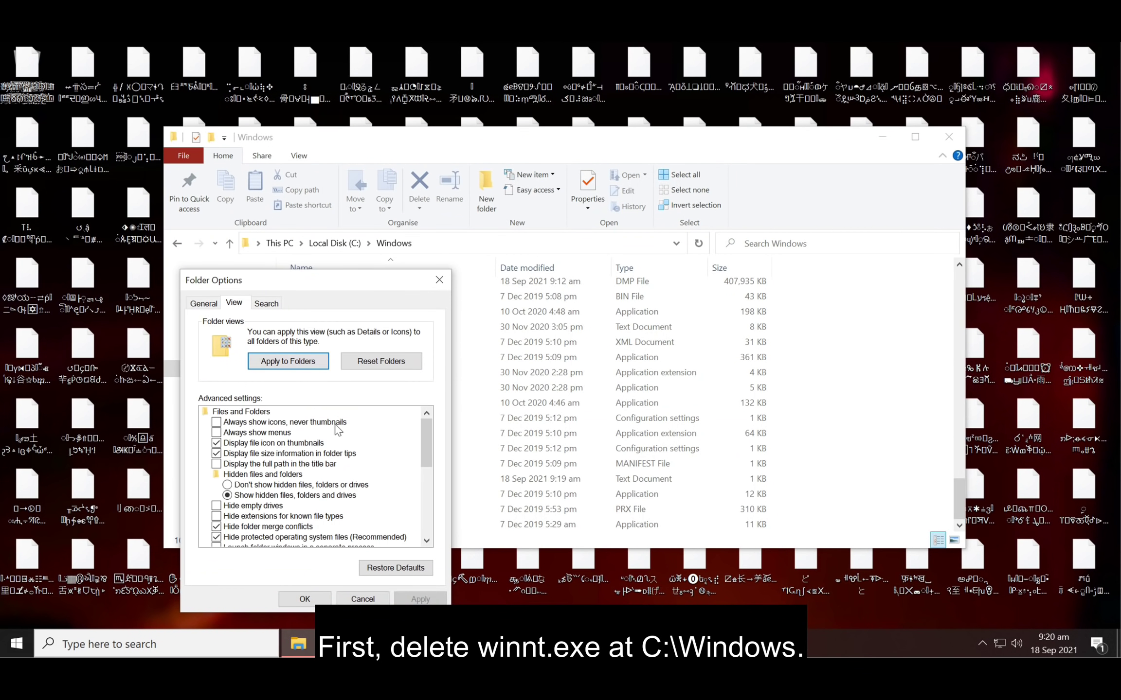
pyautogui.click(271, 537)
pyautogui.click(663, 369)
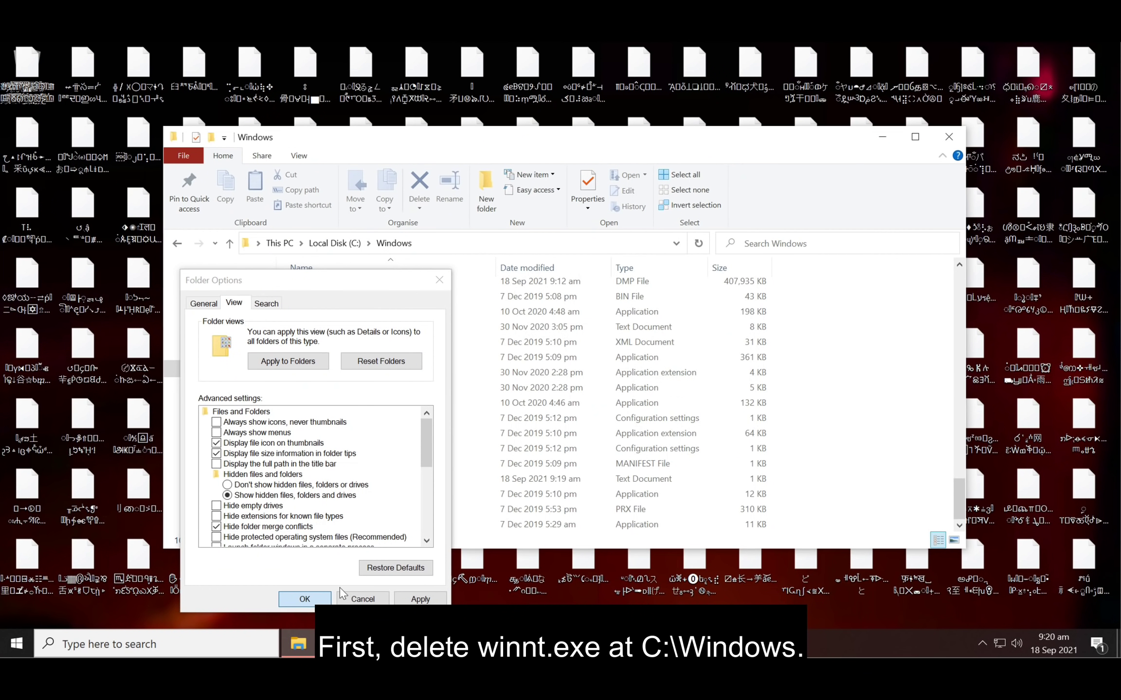
pyautogui.click(304, 598)
pyautogui.scroll(-20, 443, 475)
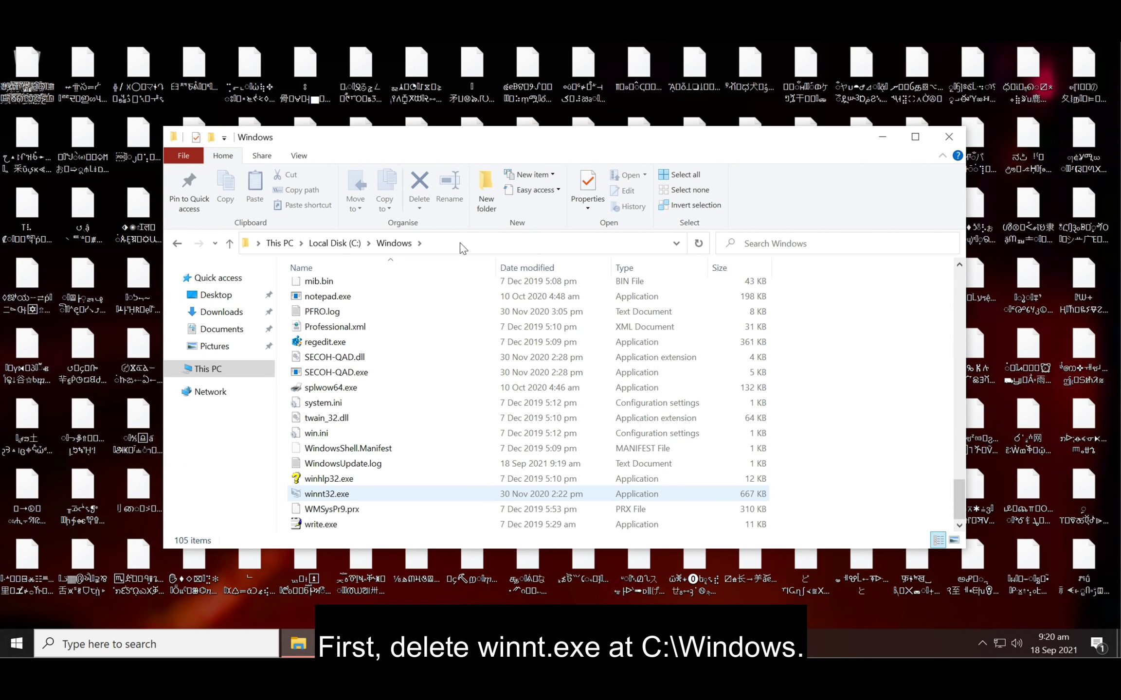
# - Permanently delete winnt32.exe, confirming and granting administrator permission
pyautogui.click(368, 493)
pyautogui.click(419, 209)
pyautogui.click(420, 208)
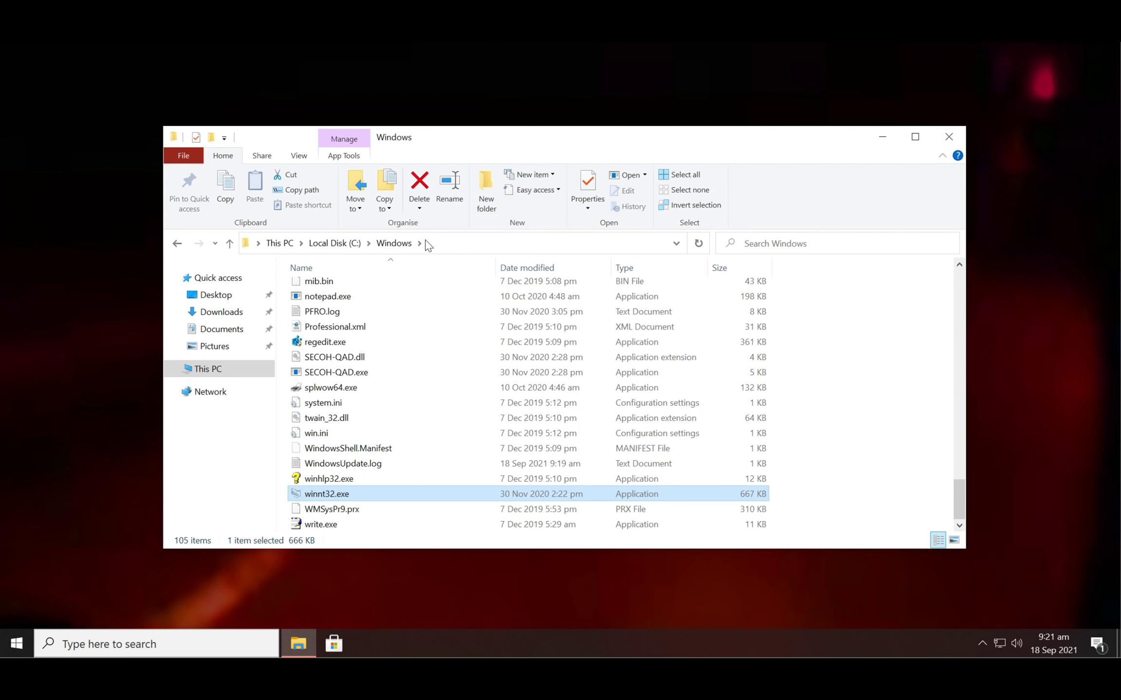
pyautogui.click(420, 208)
pyautogui.click(440, 242)
pyautogui.click(596, 361)
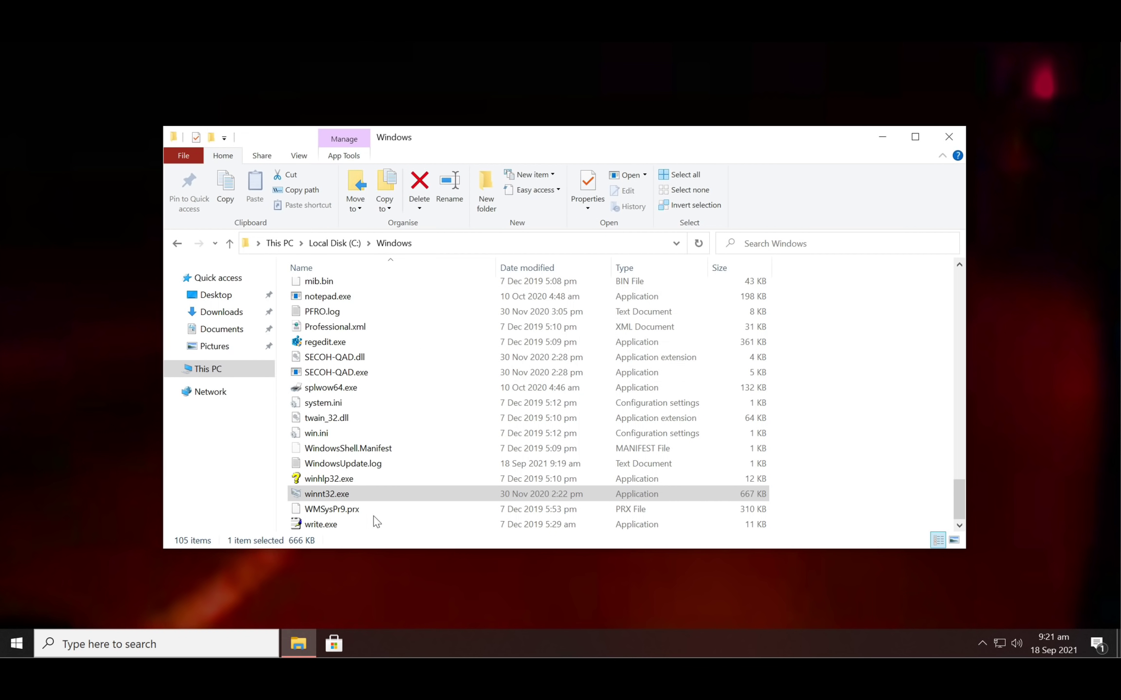
pyautogui.click(237, 367)
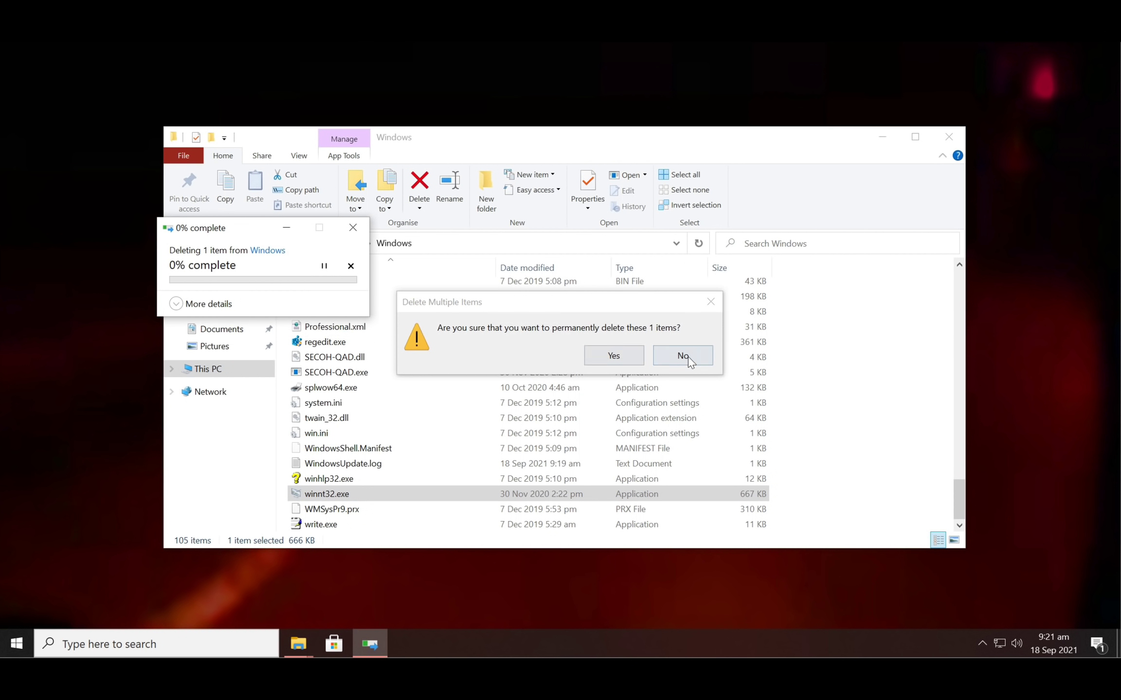
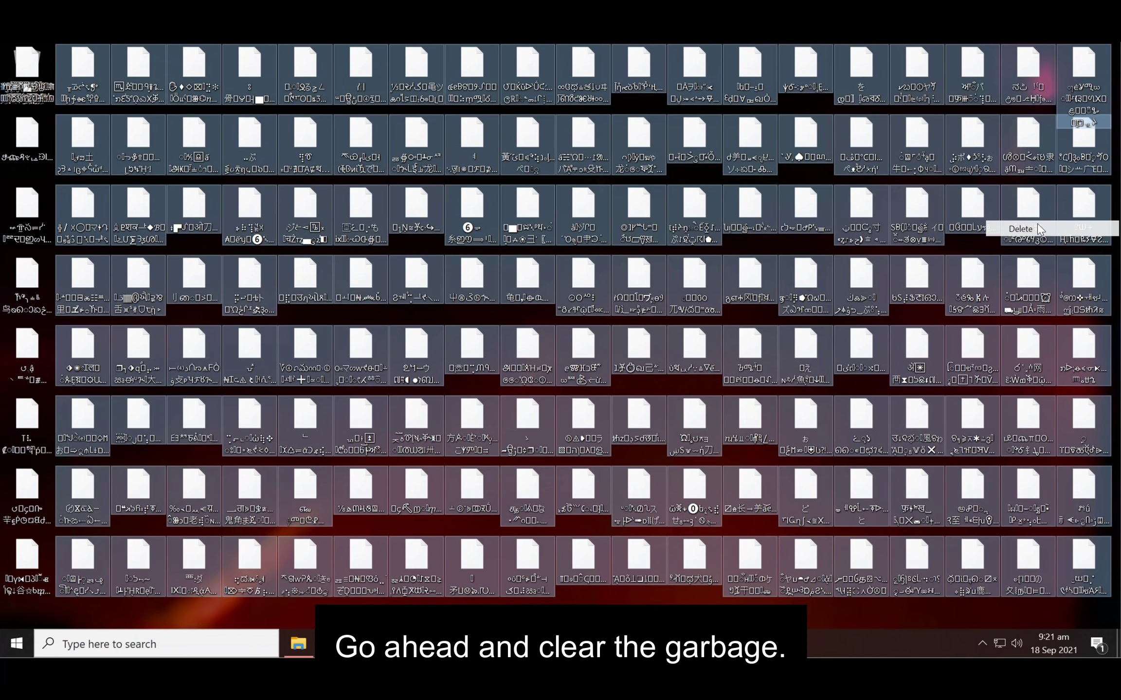
# - Delete the garbage-named junk files on the desktop, moving the first column into the Recycle Bin
pyautogui.click(613, 355)
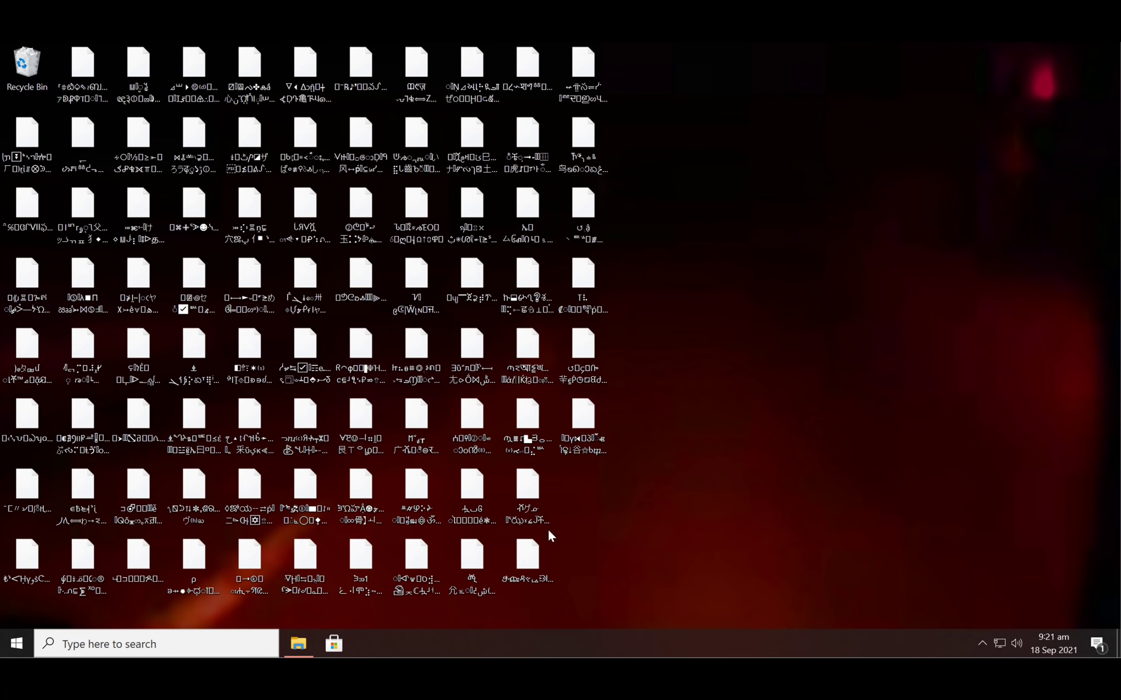
pyautogui.moveTo(641, 590); pyautogui.dragTo(2, 42)
pyautogui.click(270, 238)
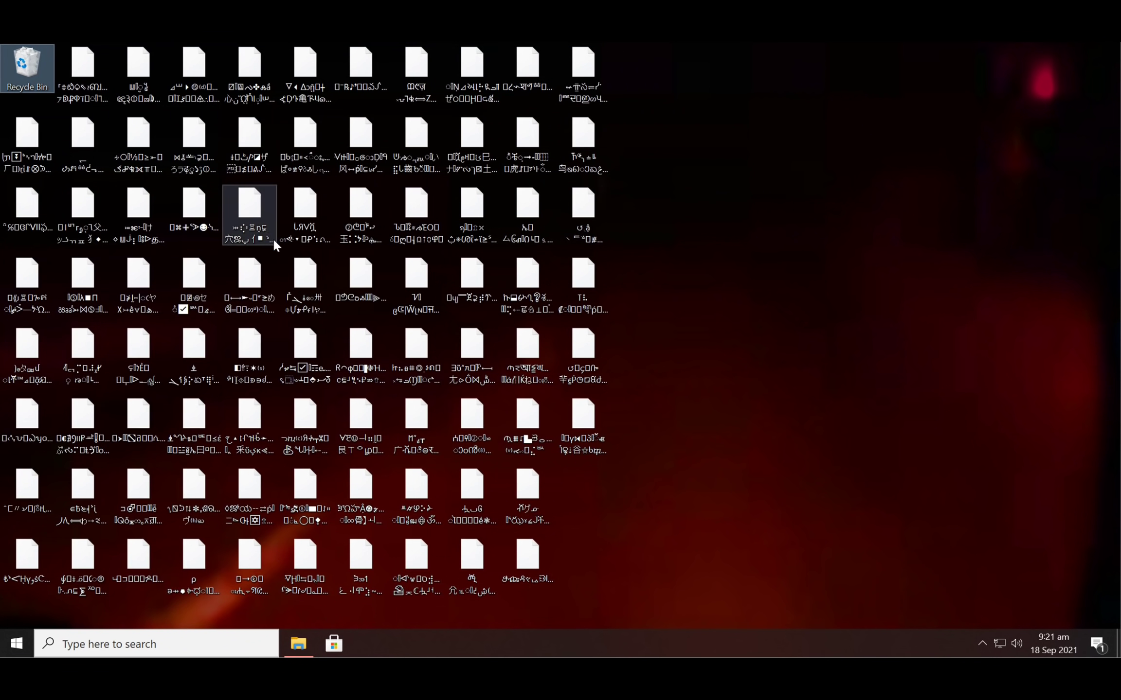
pyautogui.click(623, 596)
pyautogui.moveTo(624, 605); pyautogui.dragTo(60, 43)
pyautogui.press('Delete')
pyautogui.moveTo(93, 584); pyautogui.dragTo(33, 81)
# - Empty the Recycle Bin so the junk files are permanently deleted
pyautogui.rightClick(32, 82)
pyautogui.click(91, 109)
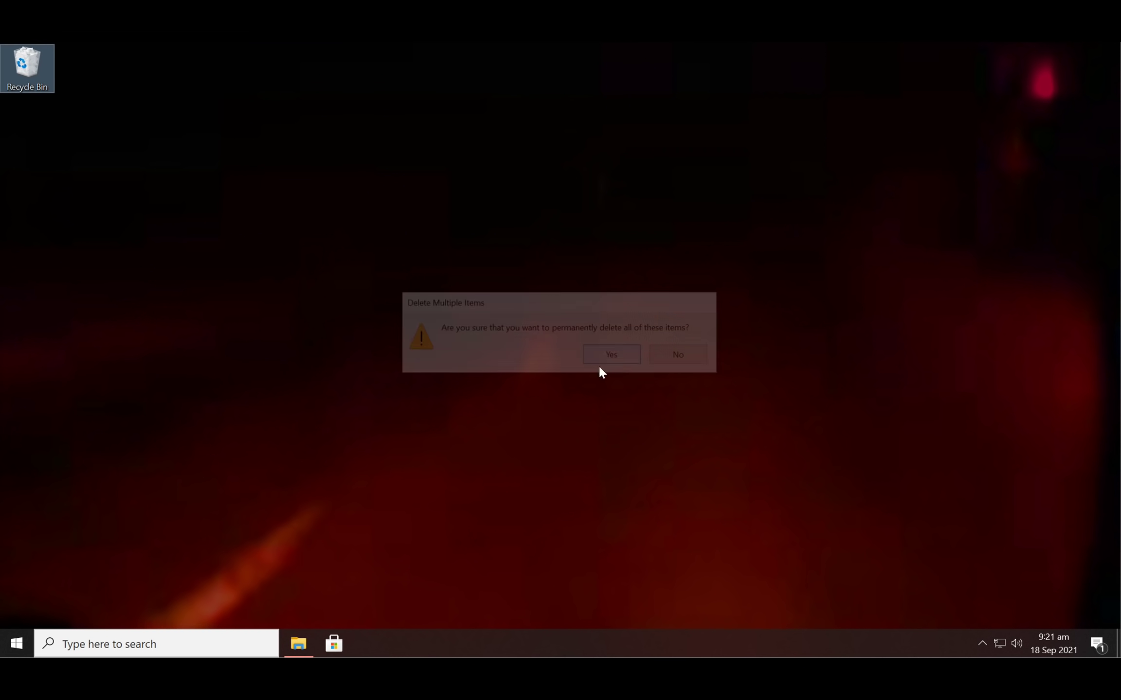
pyautogui.click(607, 358)
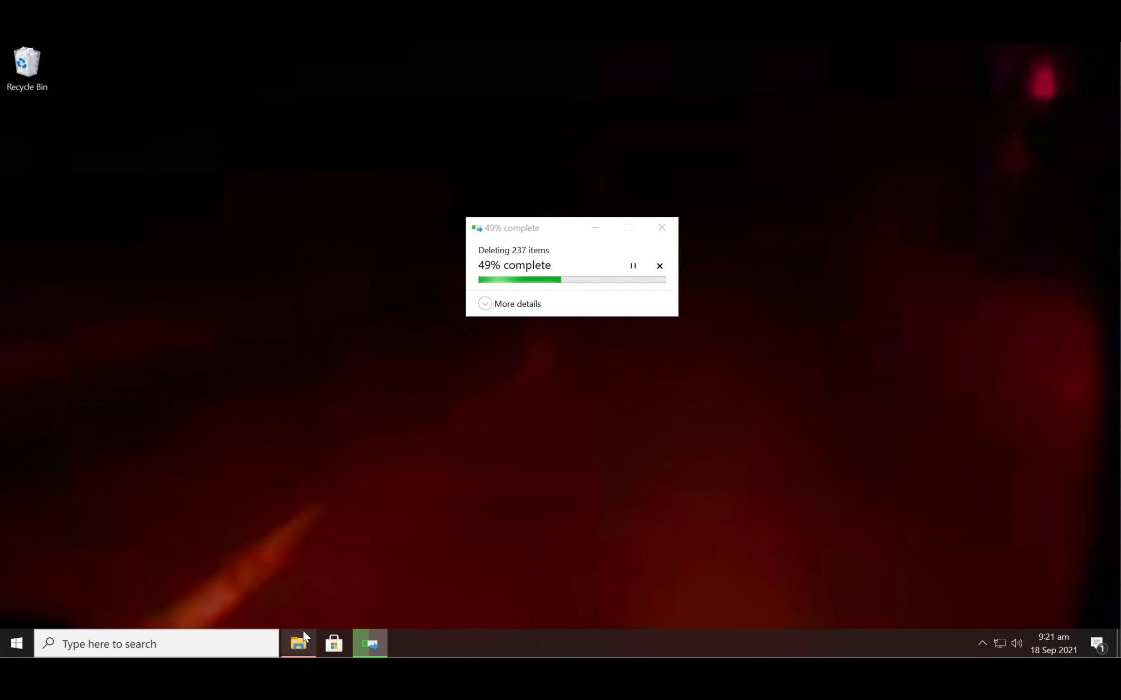
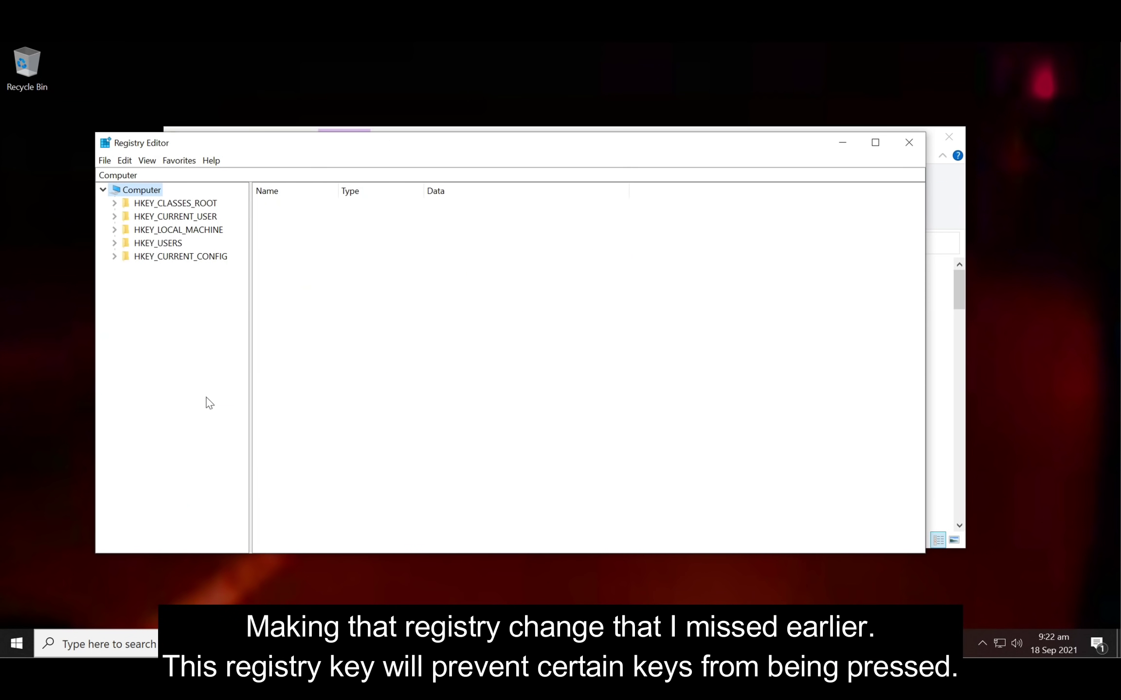
# - Delete the Scancode Map value from HKLM\SYSTEM\ControlSet001\Control\Keyboard Layout and collapse the tree
pyautogui.click(114, 229)
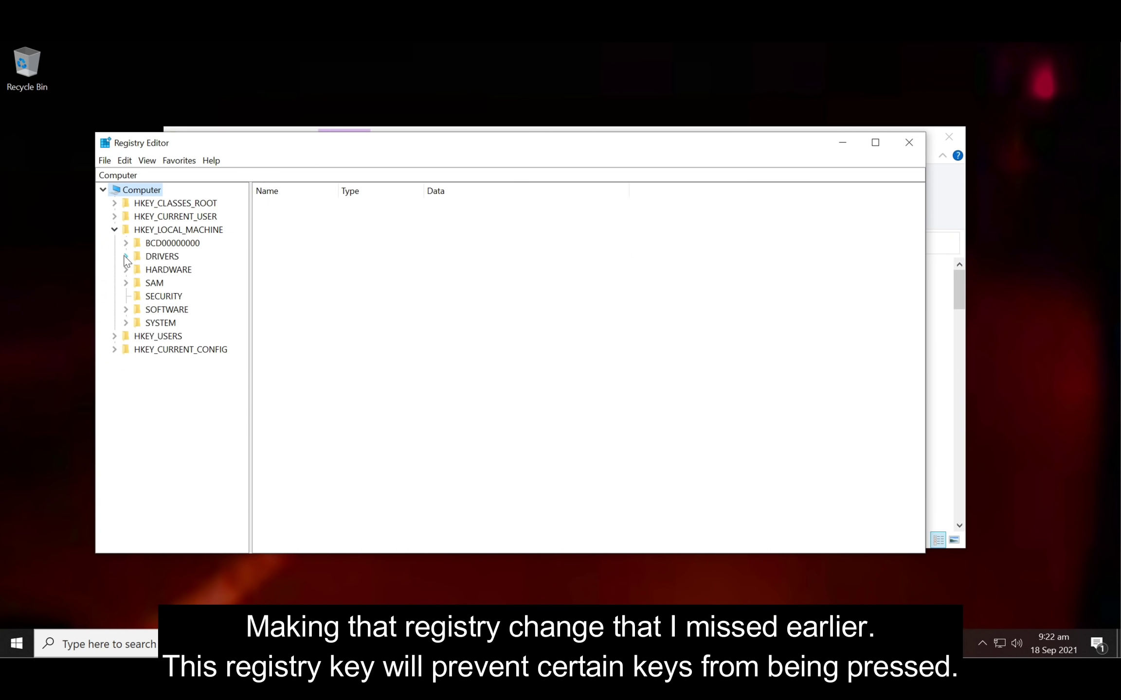
pyautogui.click(126, 323)
pyautogui.click(137, 323)
pyautogui.click(148, 336)
pyautogui.scroll(-7, 167, 395)
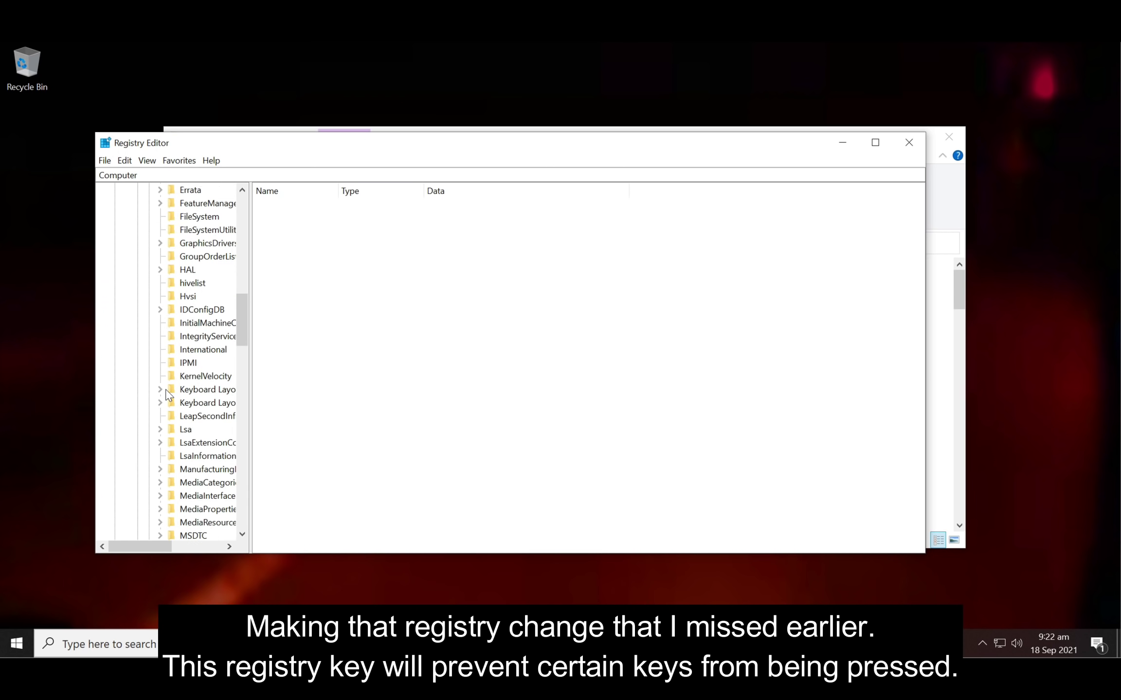
pyautogui.click(204, 349)
pyautogui.rightClick(307, 220)
pyautogui.click(336, 266)
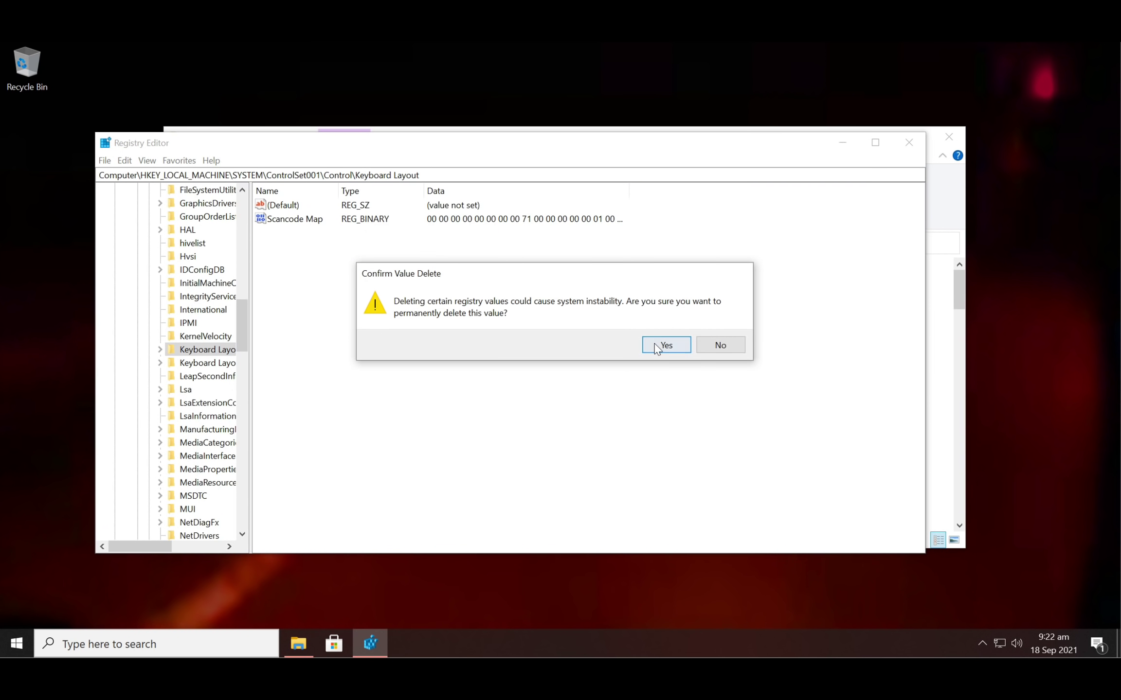
pyautogui.click(665, 345)
pyautogui.scroll(15, 135, 420)
pyautogui.click(148, 272)
pyautogui.press('Left')
pyautogui.press('Left')
pyautogui.press('Left')
pyautogui.press('Left')
pyautogui.press('Left')
pyautogui.press('Left')
pyautogui.press('Left')
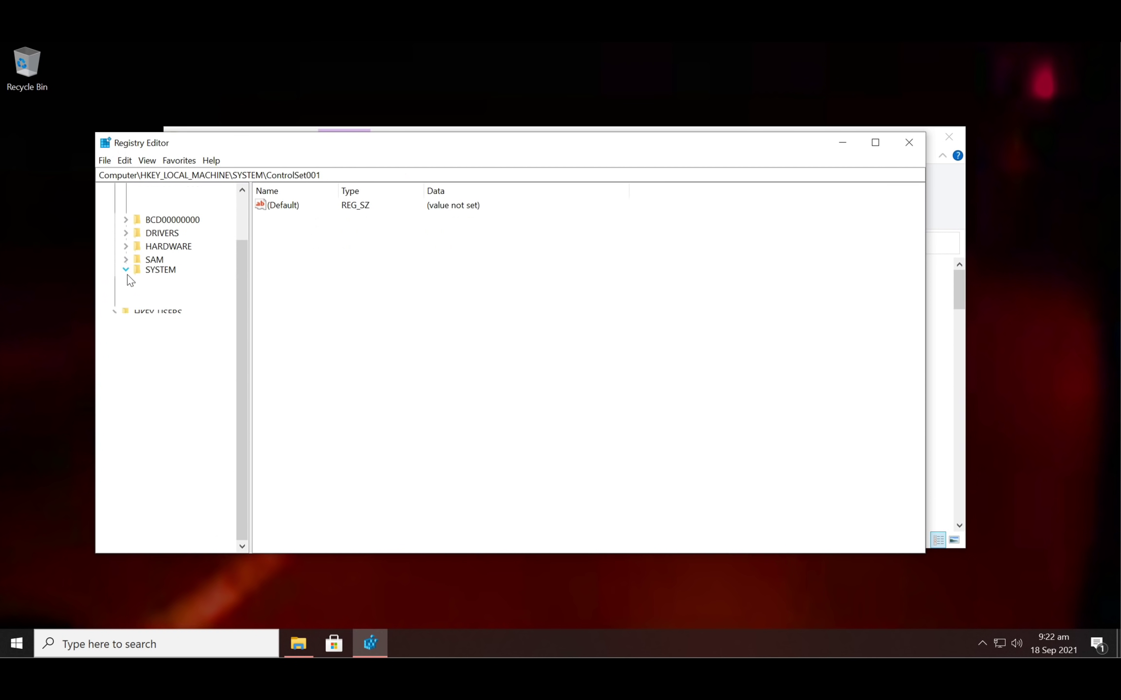
# - Close Registry Editor and restart Windows from the Start menu's power options
pyautogui.click(907, 146)
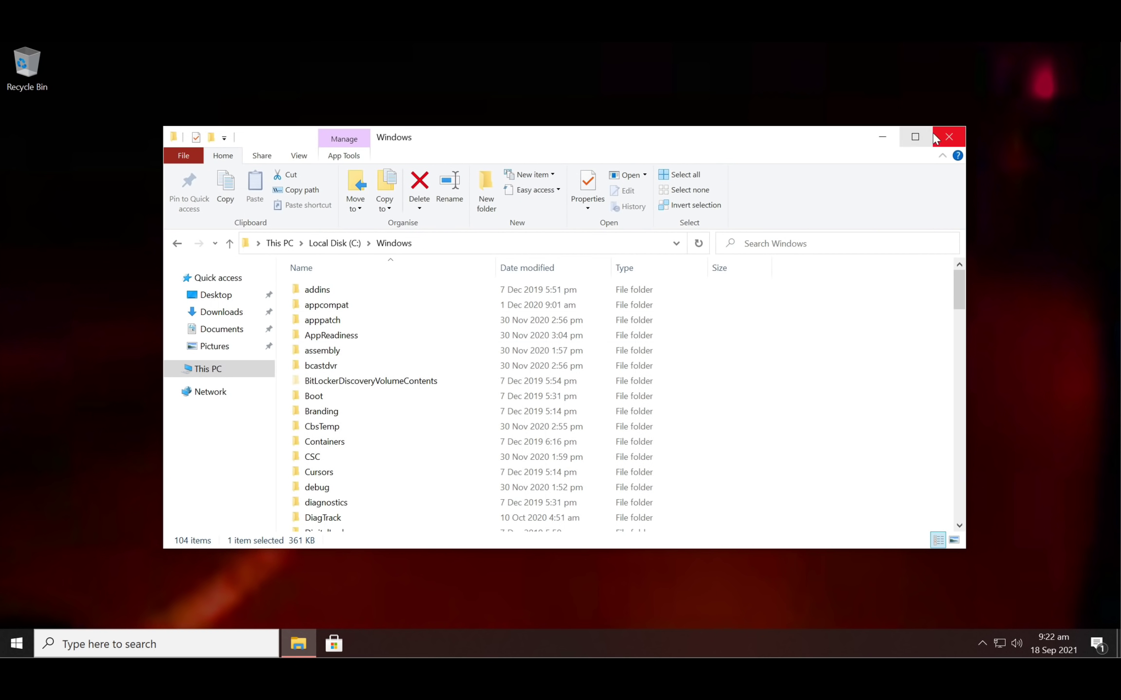
pyautogui.click(446, 244)
pyautogui.click(17, 644)
pyautogui.click(17, 612)
pyautogui.click(28, 581)
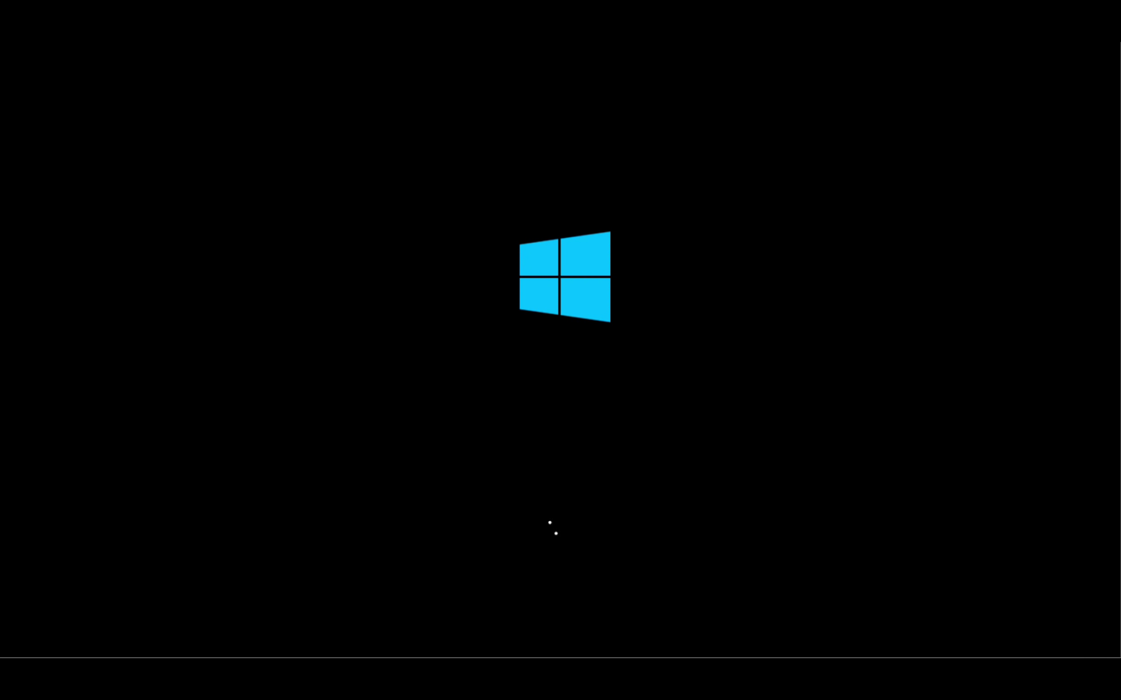
# - Sign back in to Windows with the account password
pyautogui.press('Return')
pyautogui.write('•••')
pyautogui.press('Return')
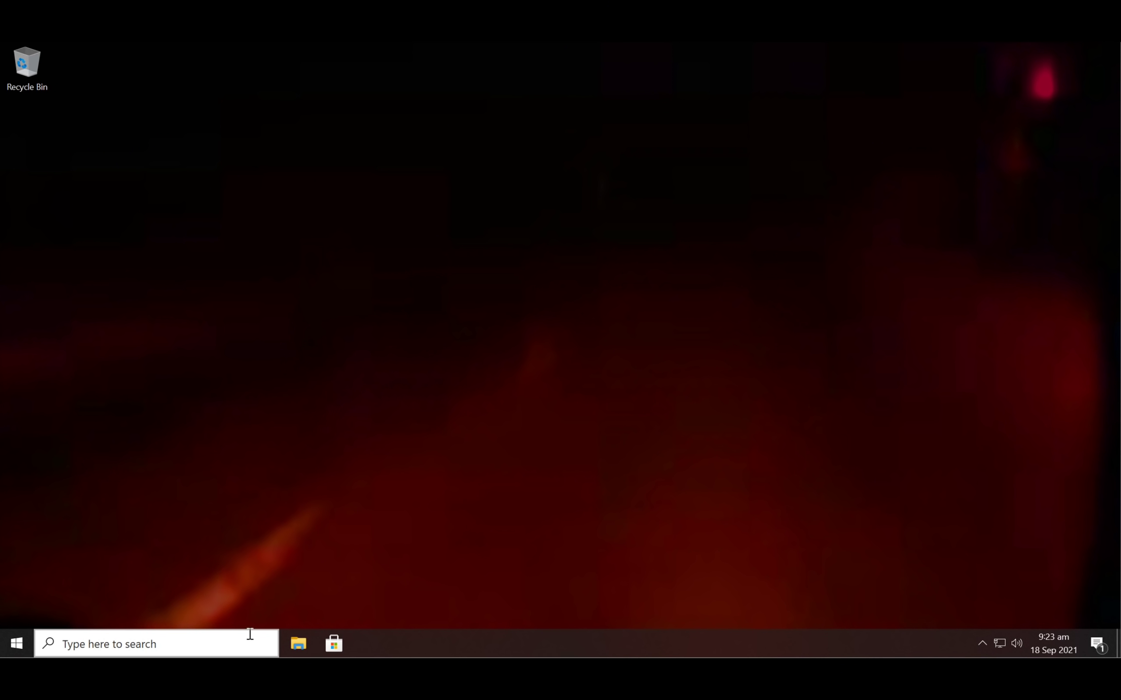
# - Launch Notepad and type 'qwertyuiopasdfg' and 'zxcvbnm' to test the letter keys, then close it
pyautogui.click(84, 651)
pyautogui.write('notepad')
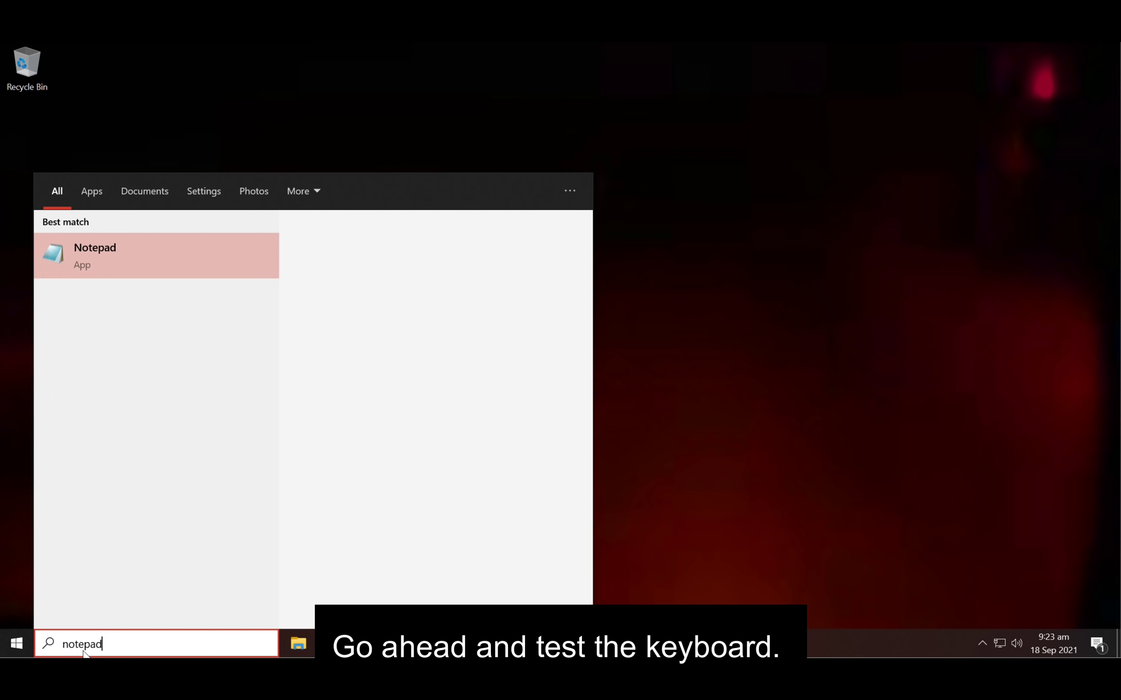
pyautogui.press('Return')
pyautogui.write('qwertyuiopasdfghjkl')
pyautogui.write('zxcvbnm')
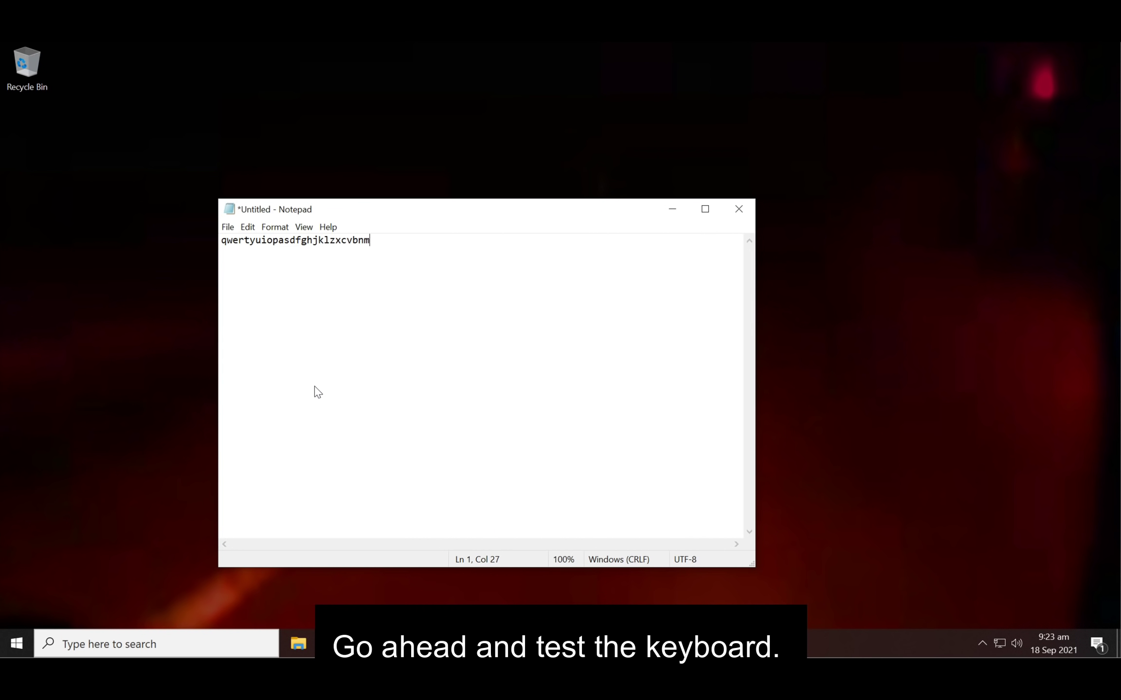
pyautogui.click(738, 209)
# - Discard the Notepad test text and browse to C:\Windows\Resources\Themes
pyautogui.click(577, 345)
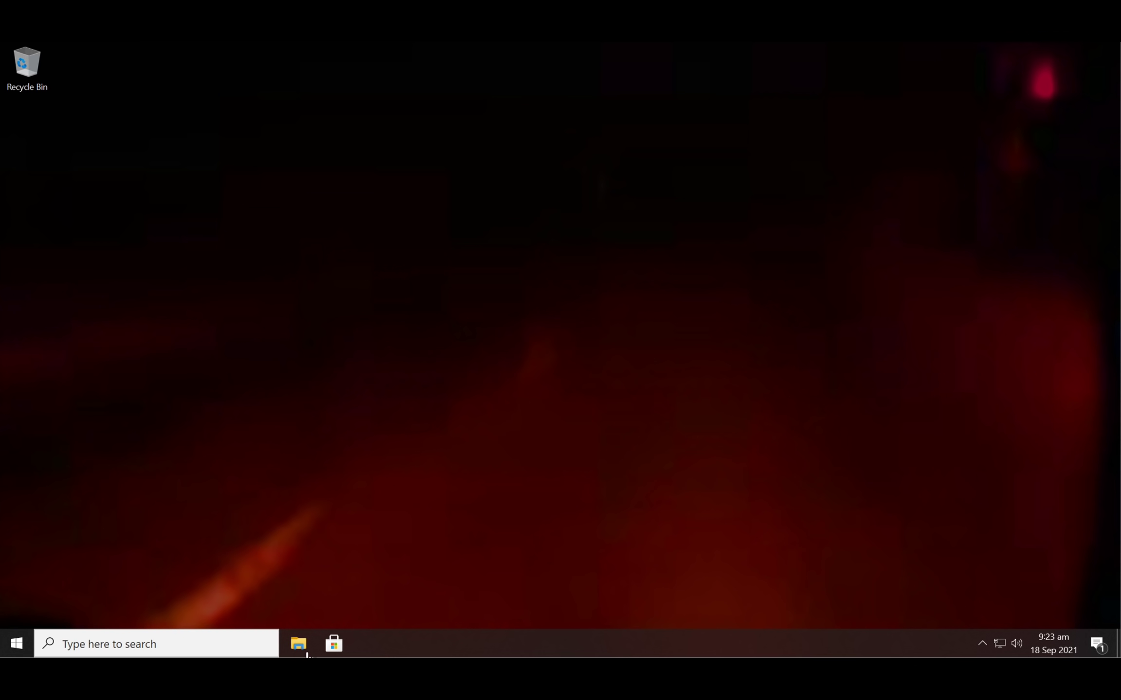
pyautogui.click(313, 646)
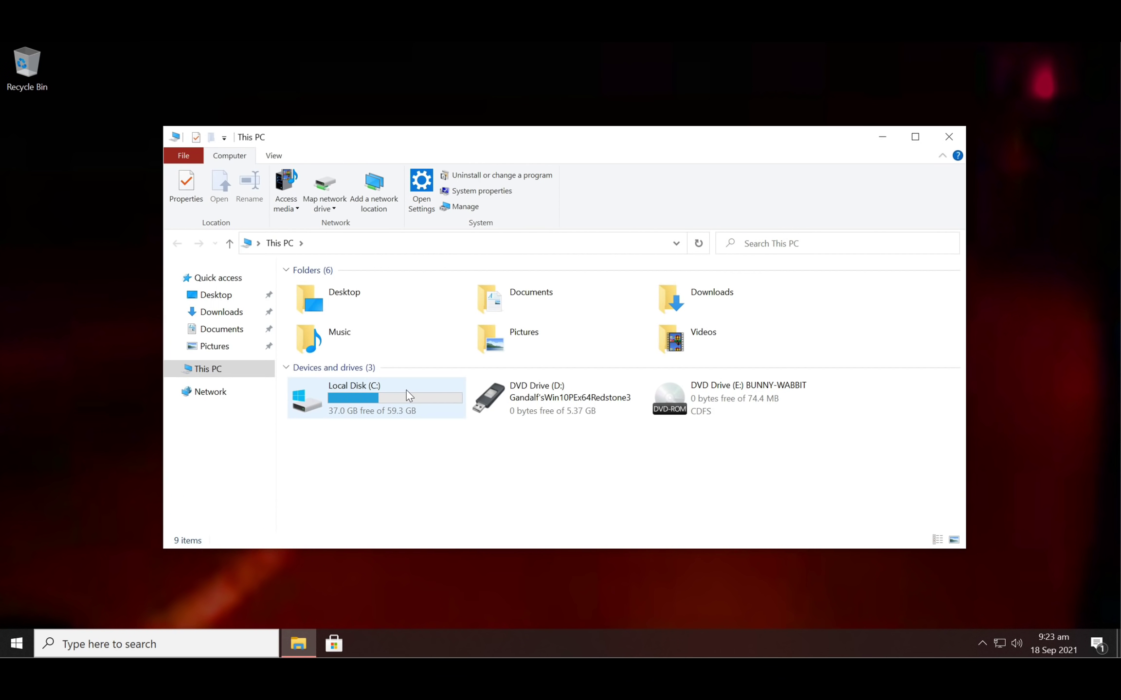
pyautogui.doubleClick(406, 391)
pyautogui.scroll(-1, 406, 390)
pyautogui.doubleClick(336, 432)
pyautogui.scroll(-13, 335, 427)
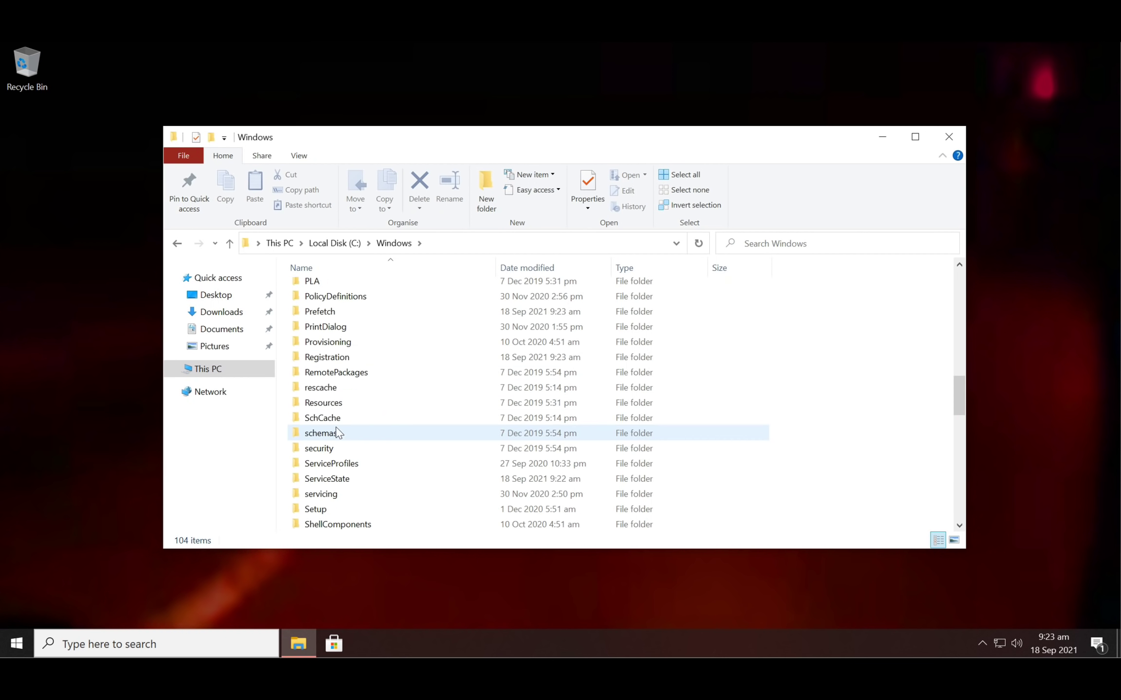
pyautogui.doubleClick(334, 404)
pyautogui.doubleClick(323, 307)
# - Apply aero.theme, then close the Settings and Themes windows
pyautogui.click(324, 307)
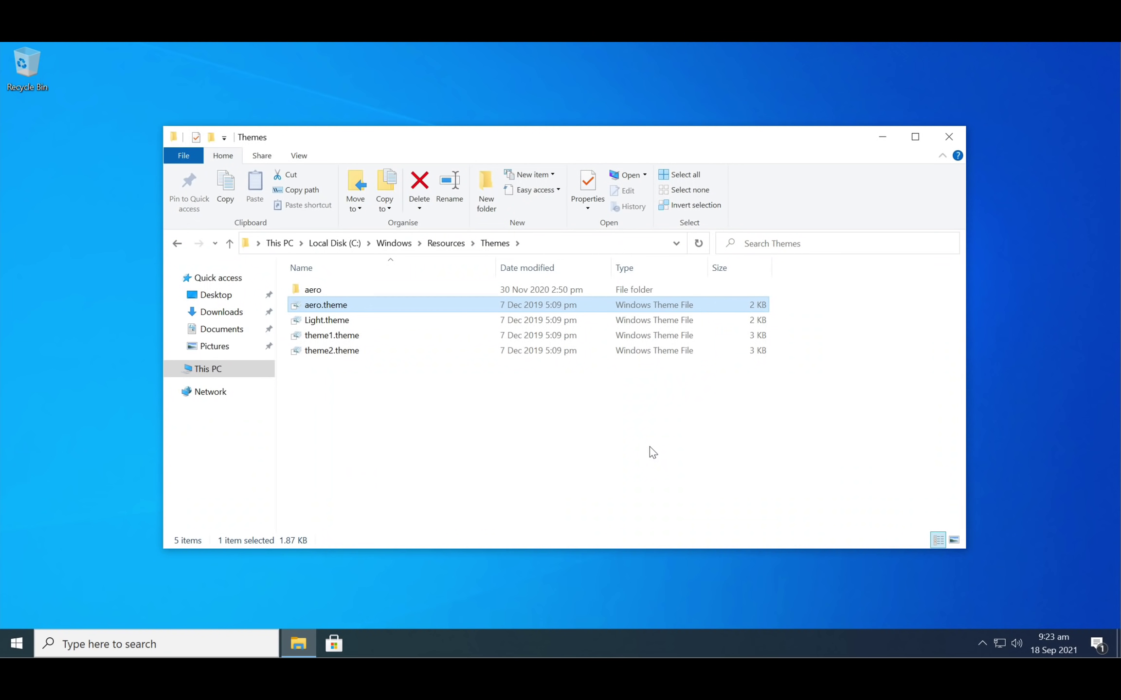
pyautogui.press('Return')
pyautogui.click(1100, 69)
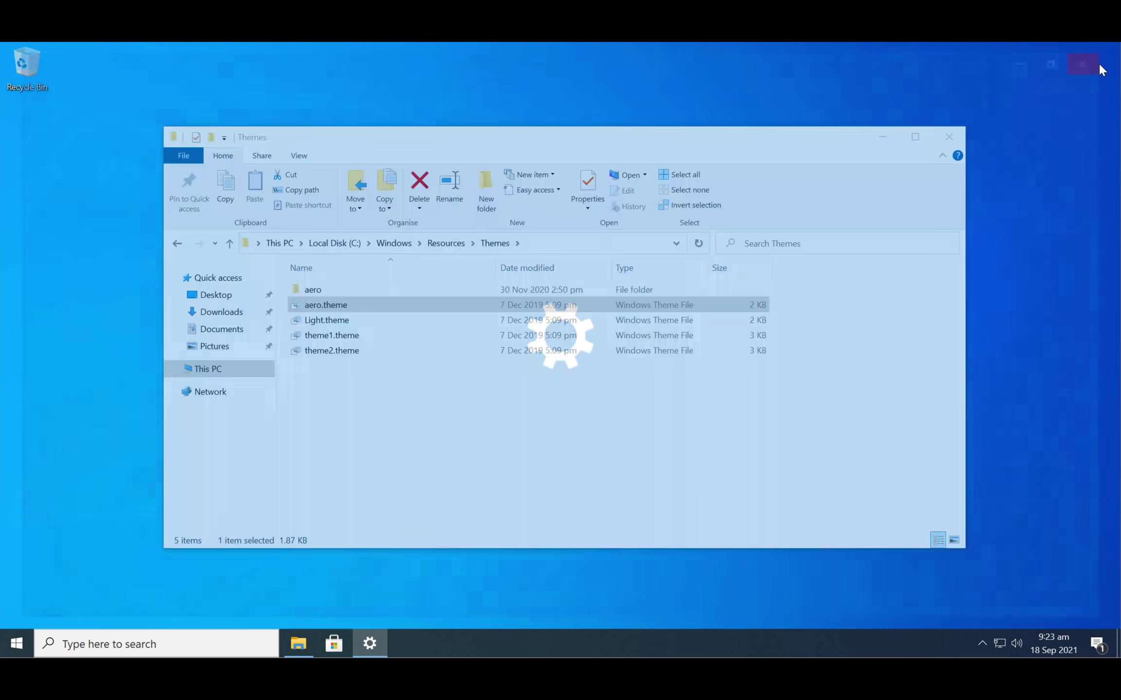
pyautogui.click(938, 136)
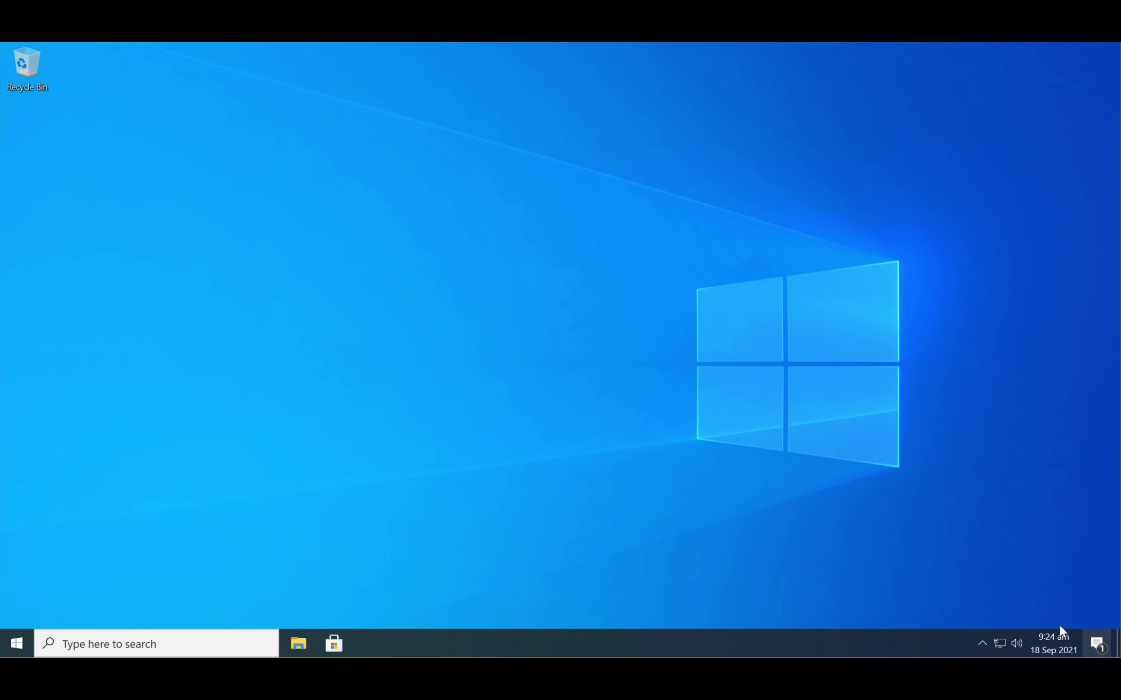
# - Open File Explorer and go to the %appdata% folder
pyautogui.click(1097, 643)
pyautogui.click(778, 442)
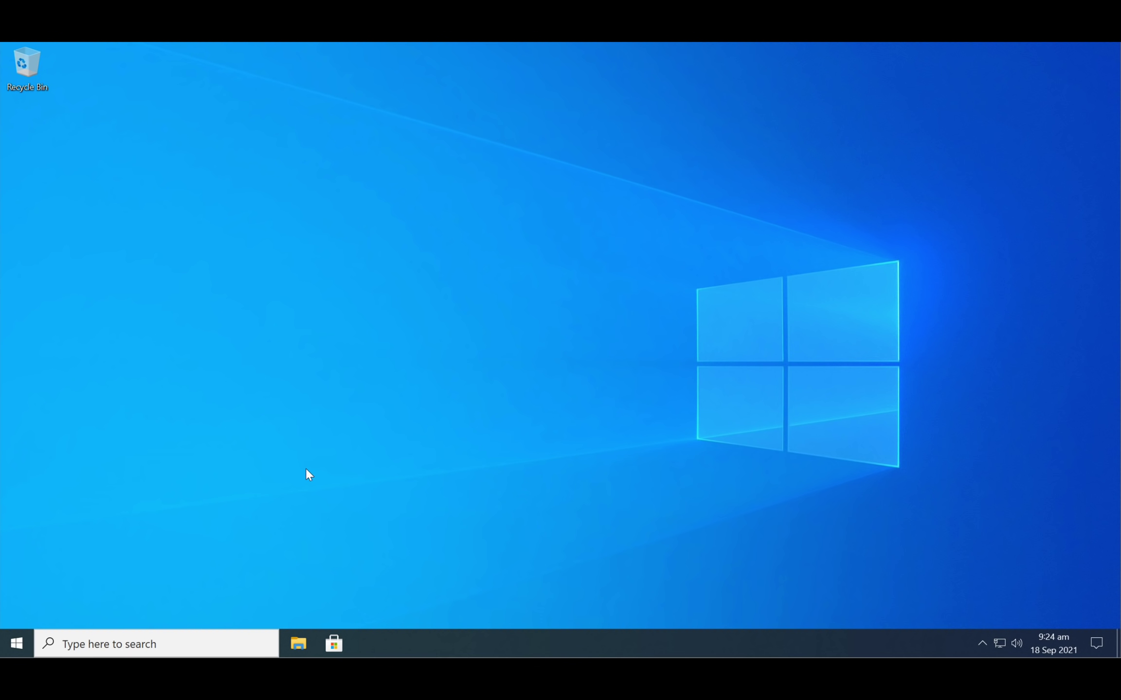
pyautogui.click(17, 643)
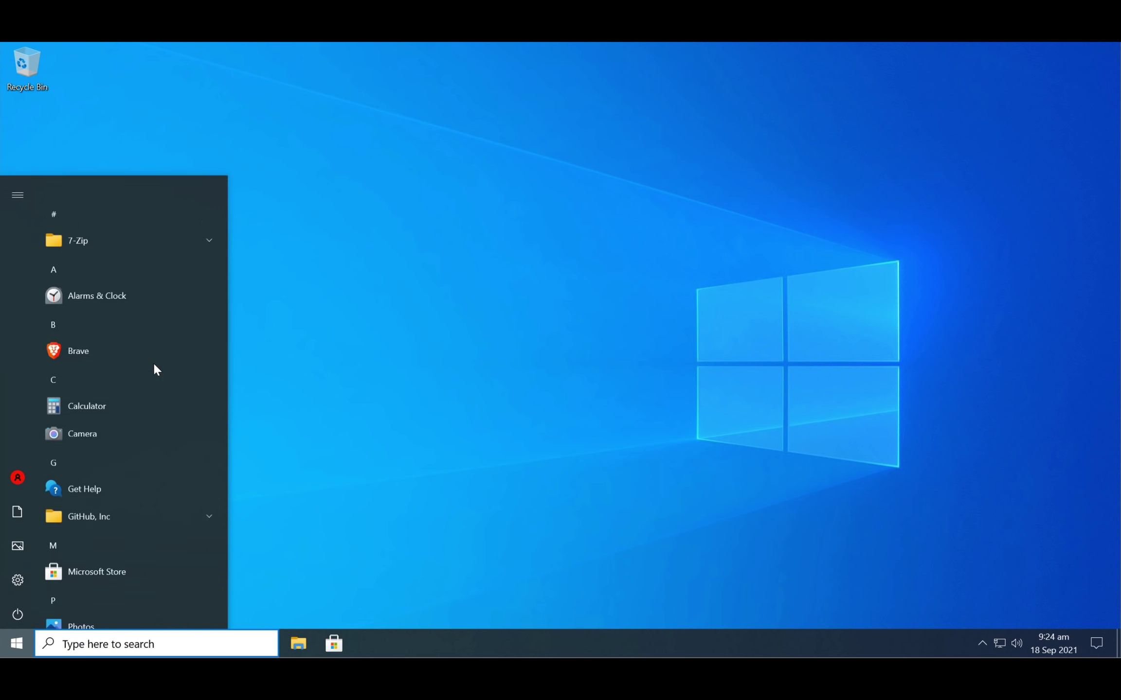
pyautogui.click(298, 643)
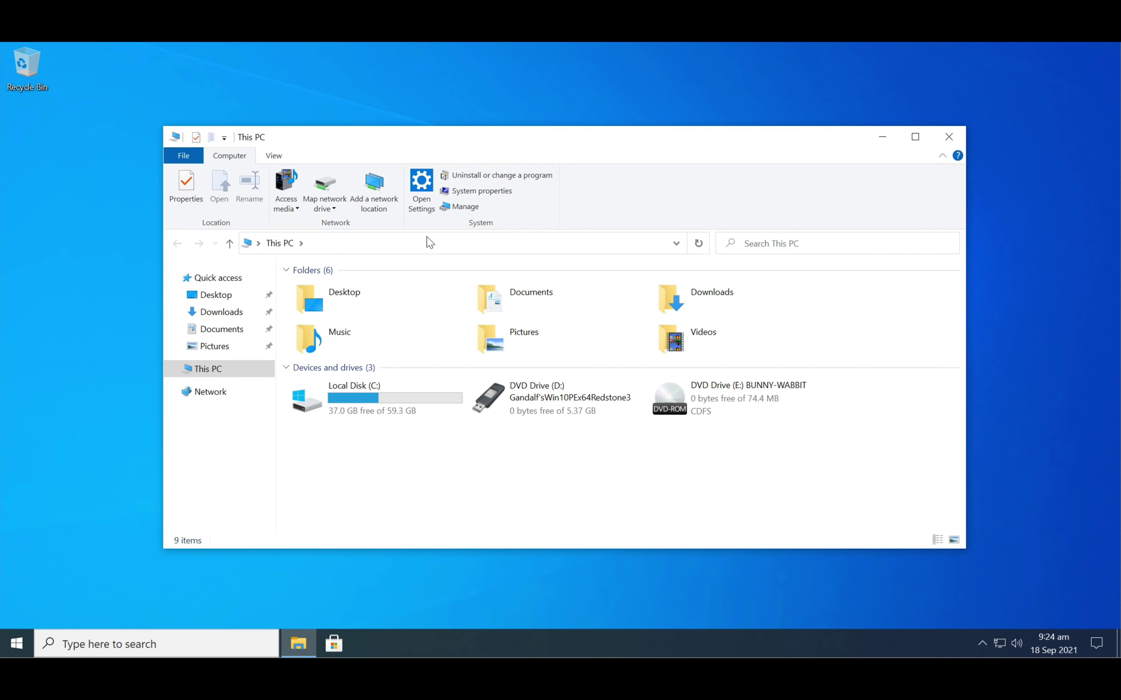
pyautogui.click(429, 242)
pyautogui.write('%appdata%')
pyautogui.press('Return')
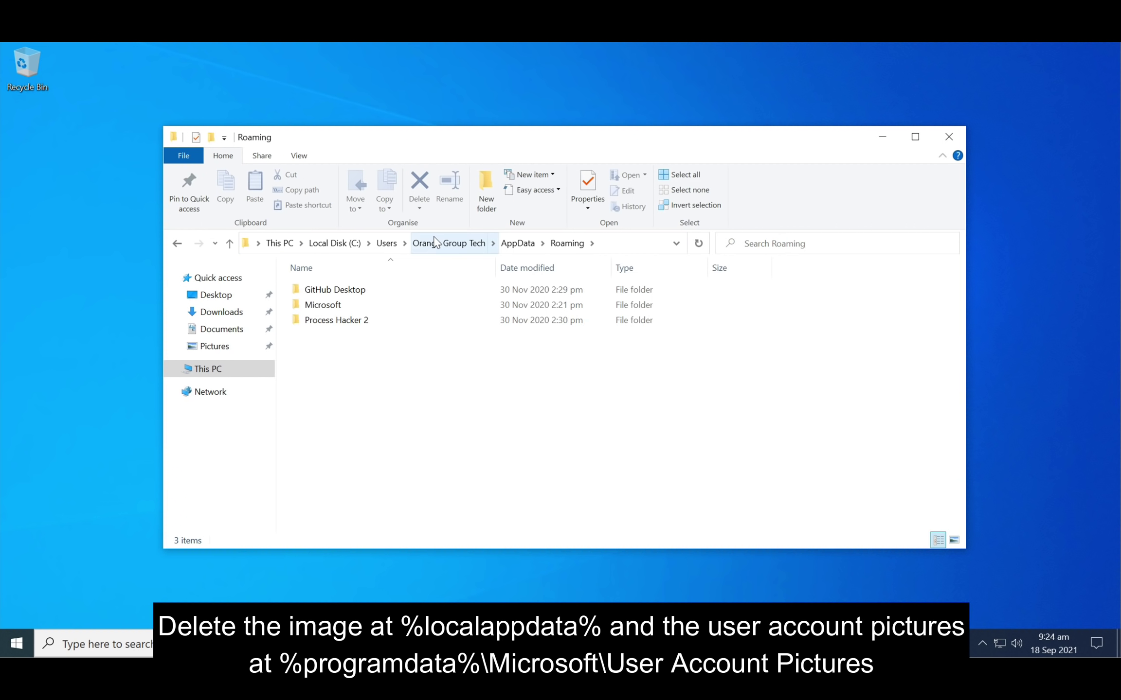
# - Permanently delete noescape.png from the AppData\Local folder
pyautogui.click(517, 243)
pyautogui.doubleClick(316, 290)
pyautogui.scroll(-1, 334, 522)
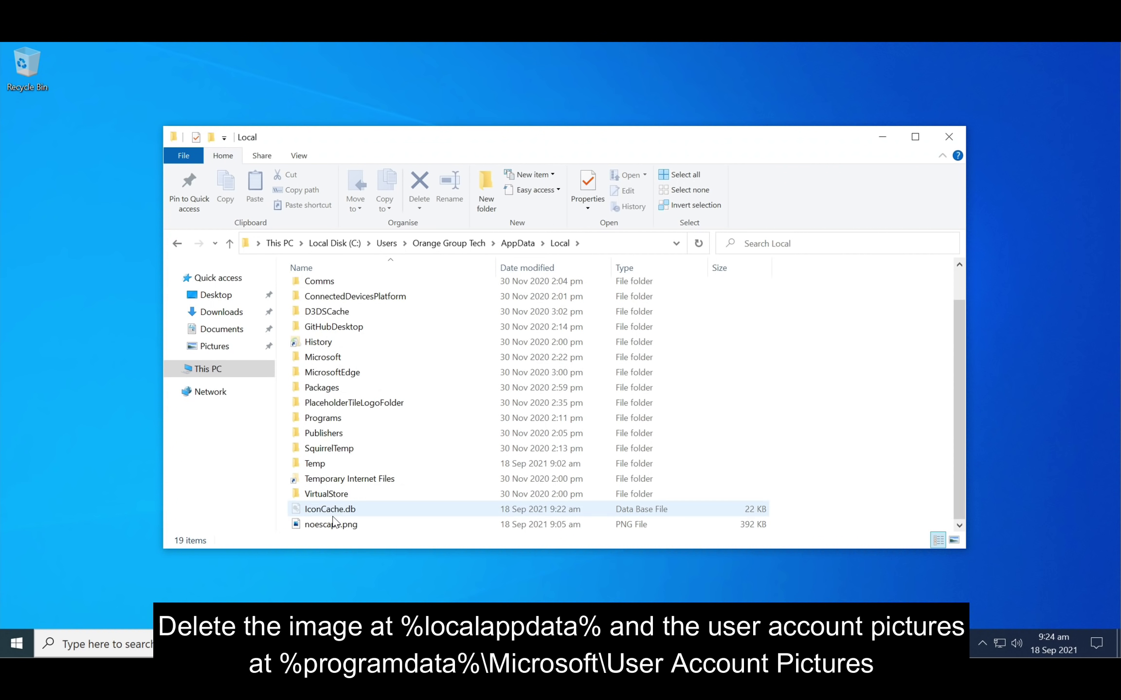
pyautogui.click(334, 524)
pyautogui.click(419, 209)
pyautogui.click(453, 238)
pyautogui.click(608, 388)
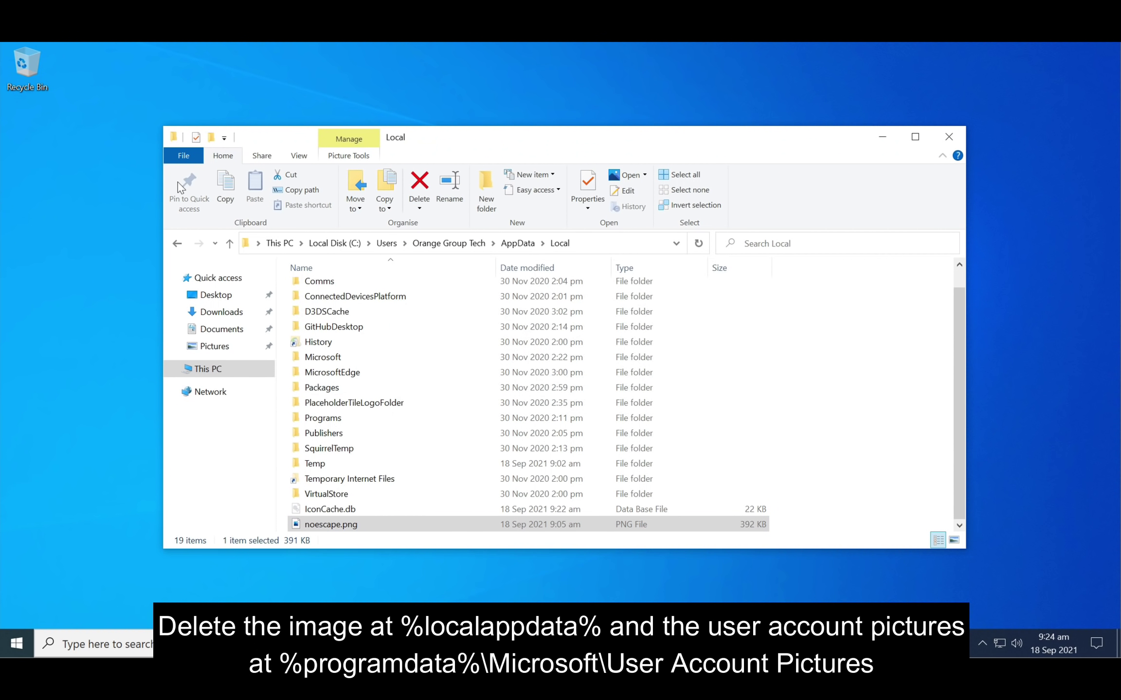
# - Change a folder view setting in Folder Options and apply it
pyautogui.click(184, 155)
pyautogui.click(209, 243)
pyautogui.click(233, 303)
pyautogui.click(250, 534)
pyautogui.click(305, 598)
# - Go to %programdata%\Microsoft\User Account Pictures
pyautogui.click(608, 243)
pyautogui.write('%programdata%')
pyautogui.press('Return')
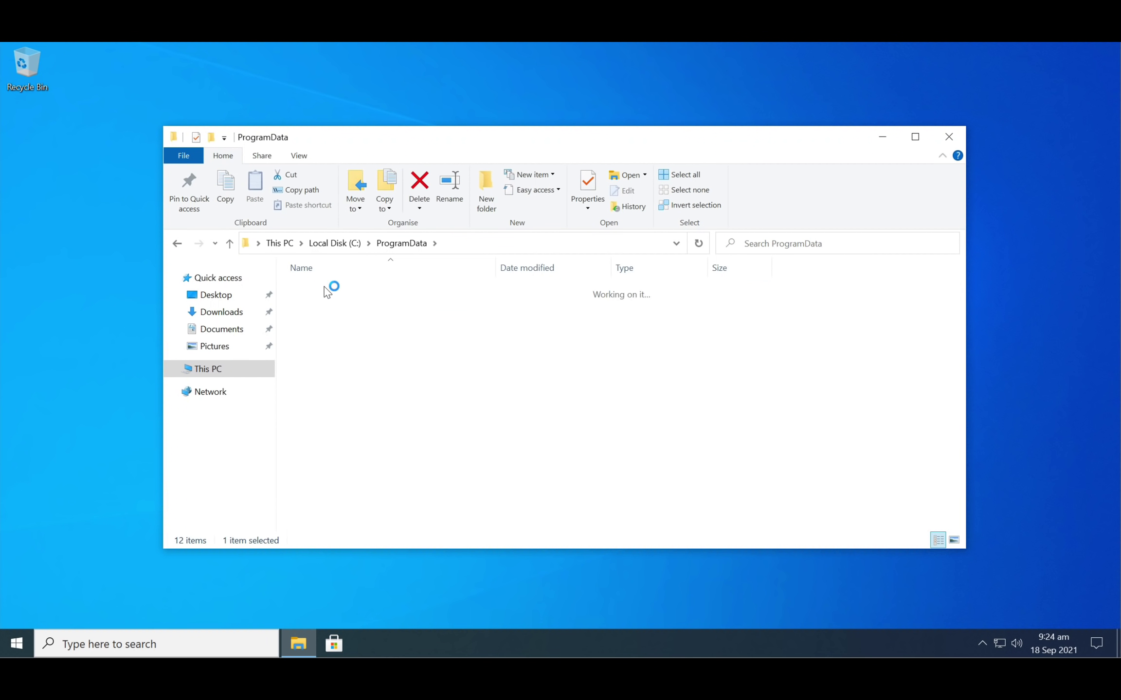
pyautogui.doubleClick(331, 332)
pyautogui.doubleClick(343, 387)
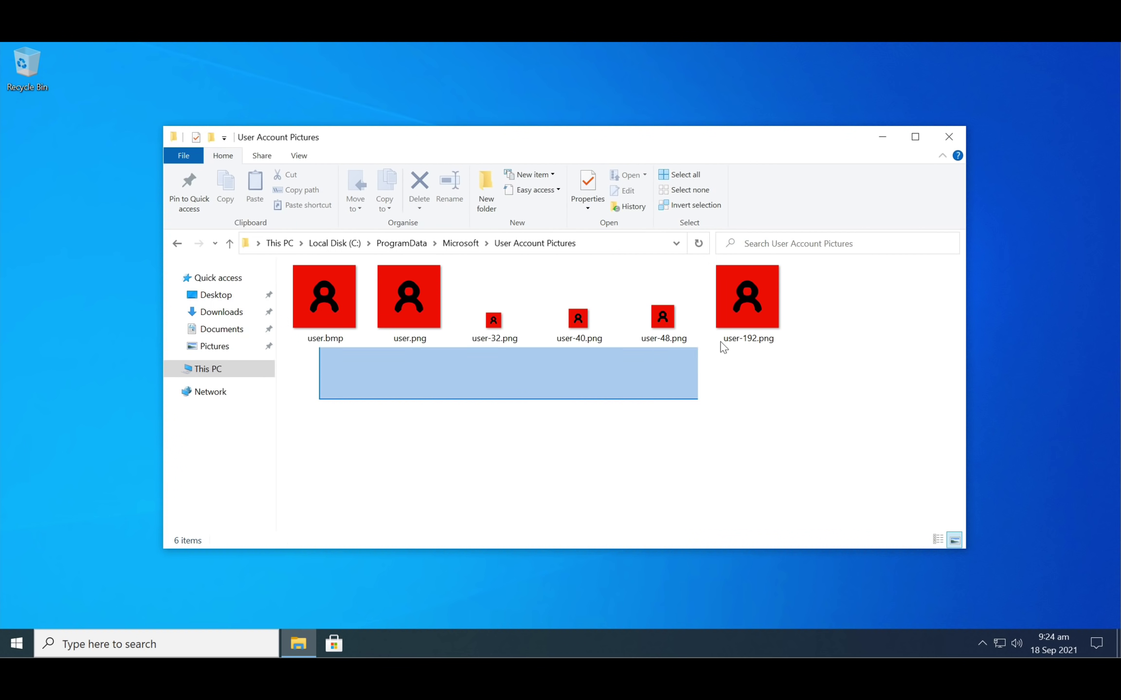
# - Permanently delete all six account pictures, applying to all items and continuing past access prompts
pyautogui.moveTo(718, 343); pyautogui.dragTo(725, 335)
pyautogui.click(419, 207)
pyautogui.click(458, 239)
pyautogui.click(617, 366)
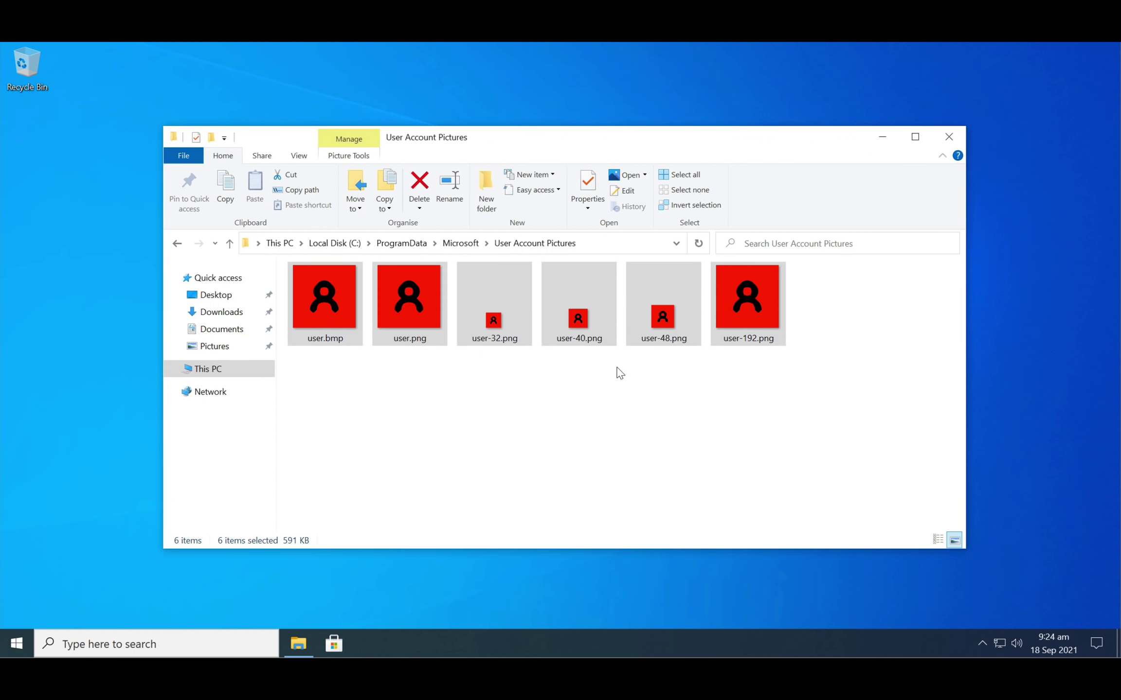
pyautogui.click(222, 333)
pyautogui.click(265, 353)
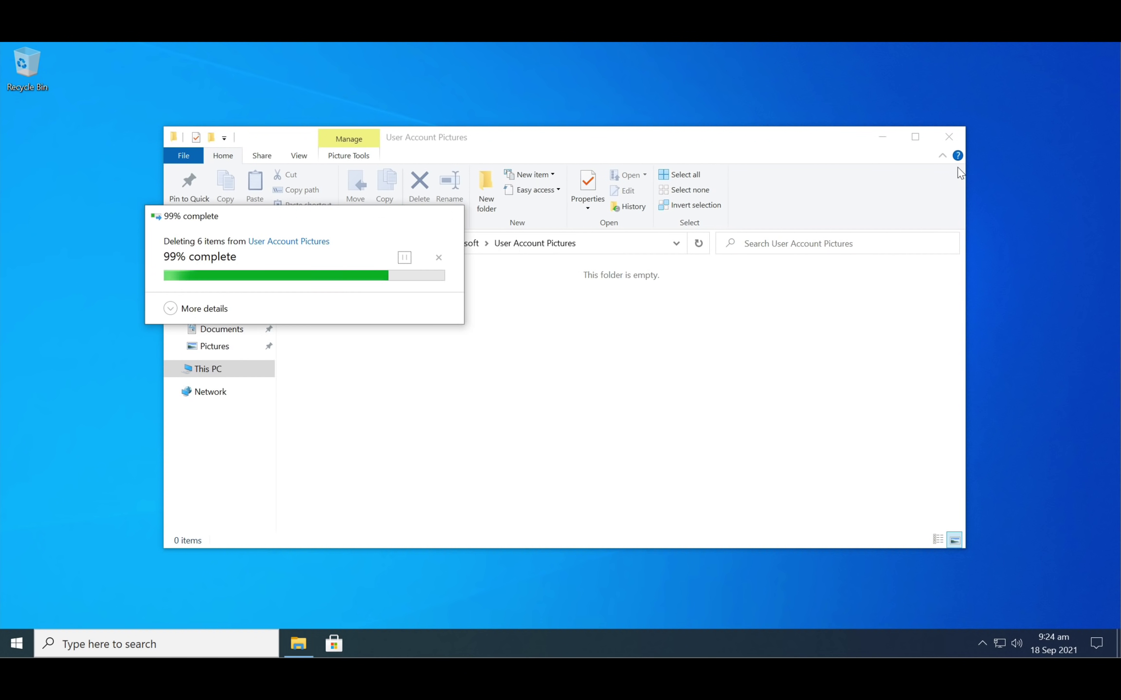
# - Close the emptied pictures folder and launch Windows Settings
pyautogui.click(948, 137)
pyautogui.click(17, 644)
pyautogui.click(13, 575)
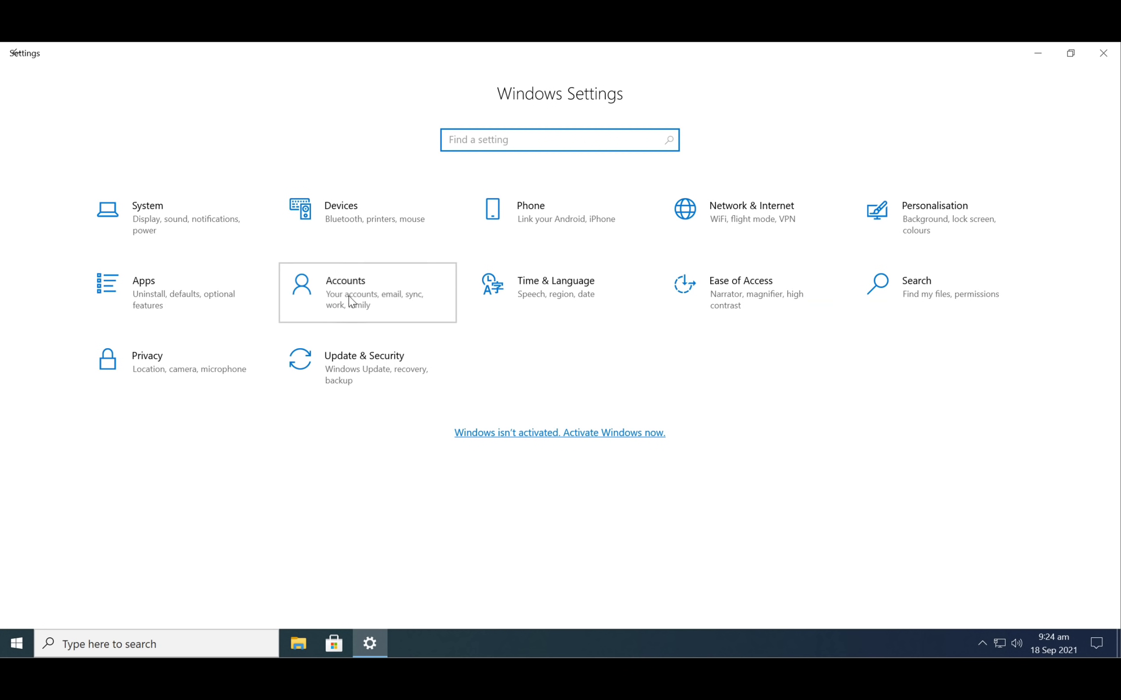
# - Under Accounts > Family & other users, remove each junk account with its data
pyautogui.click(352, 302)
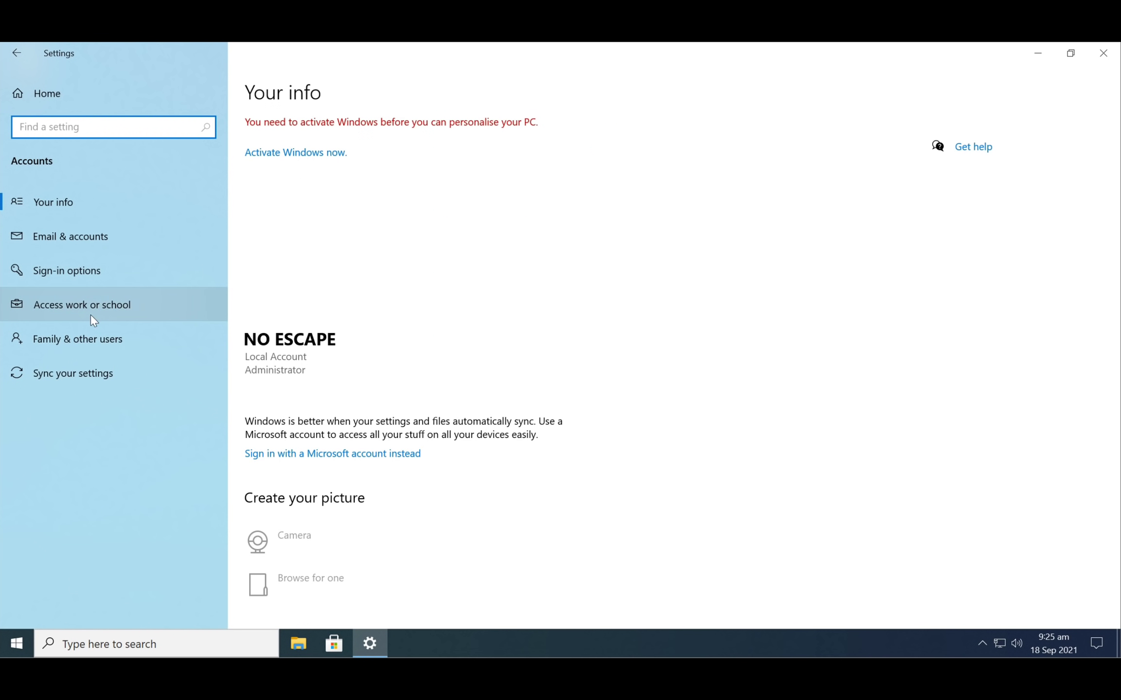
pyautogui.click(84, 336)
pyautogui.click(292, 382)
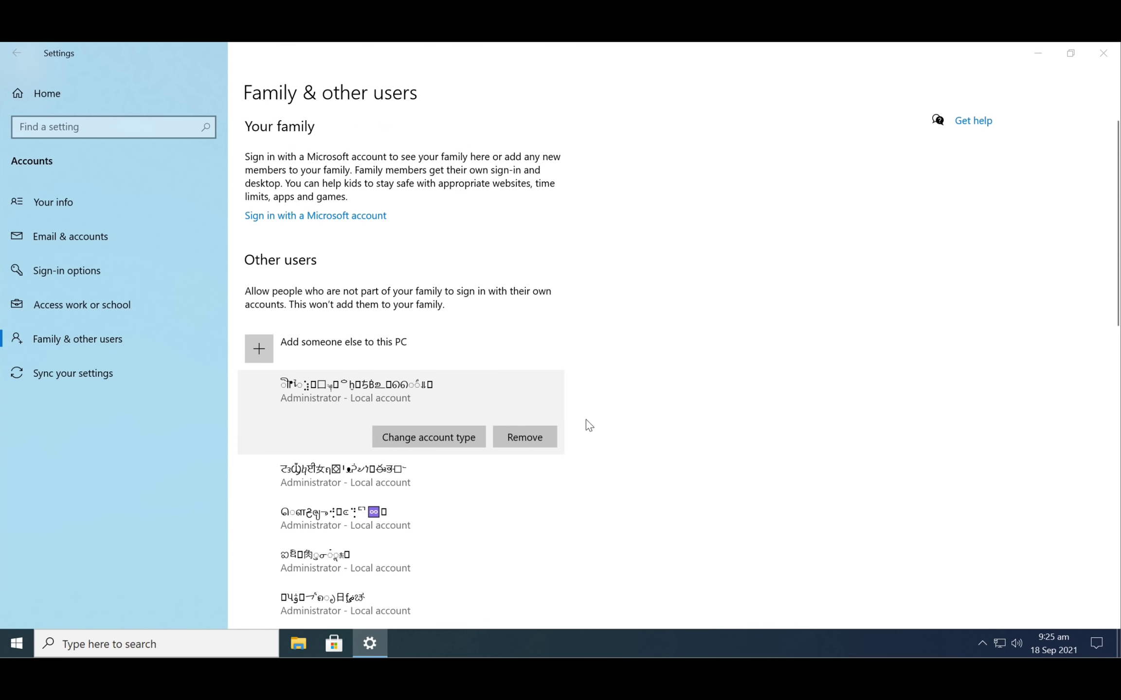
pyautogui.click(514, 442)
pyautogui.click(496, 401)
pyautogui.click(540, 437)
pyautogui.click(632, 413)
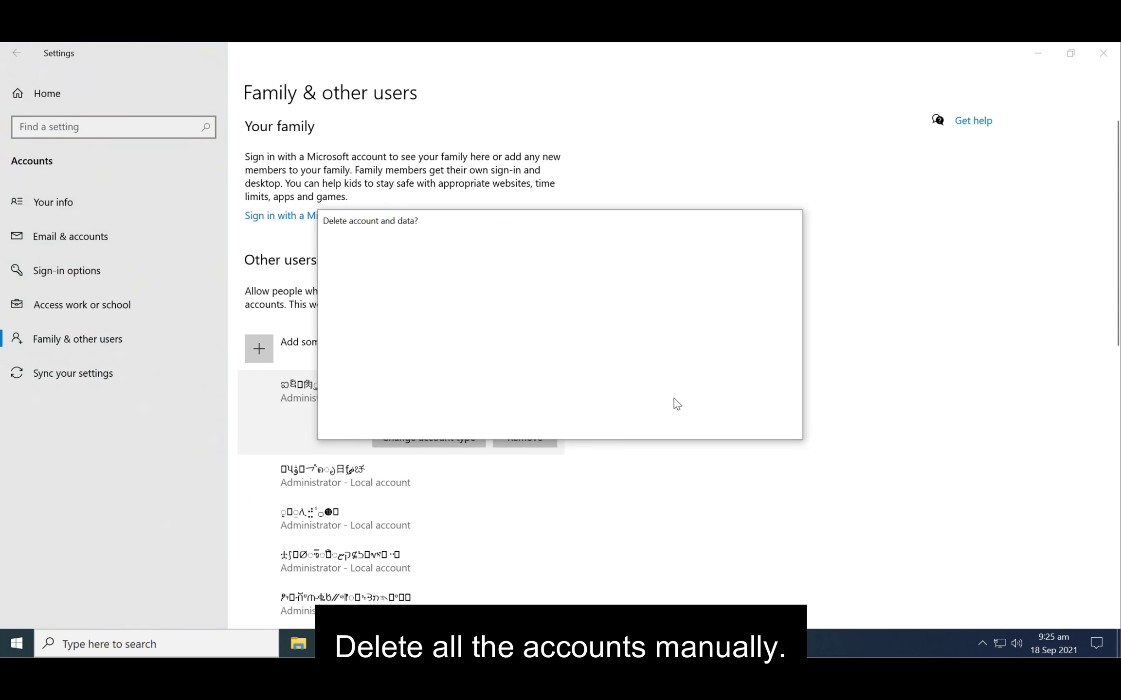
pyautogui.click(540, 439)
pyautogui.click(661, 412)
pyautogui.click(541, 440)
pyautogui.click(661, 412)
pyautogui.click(540, 439)
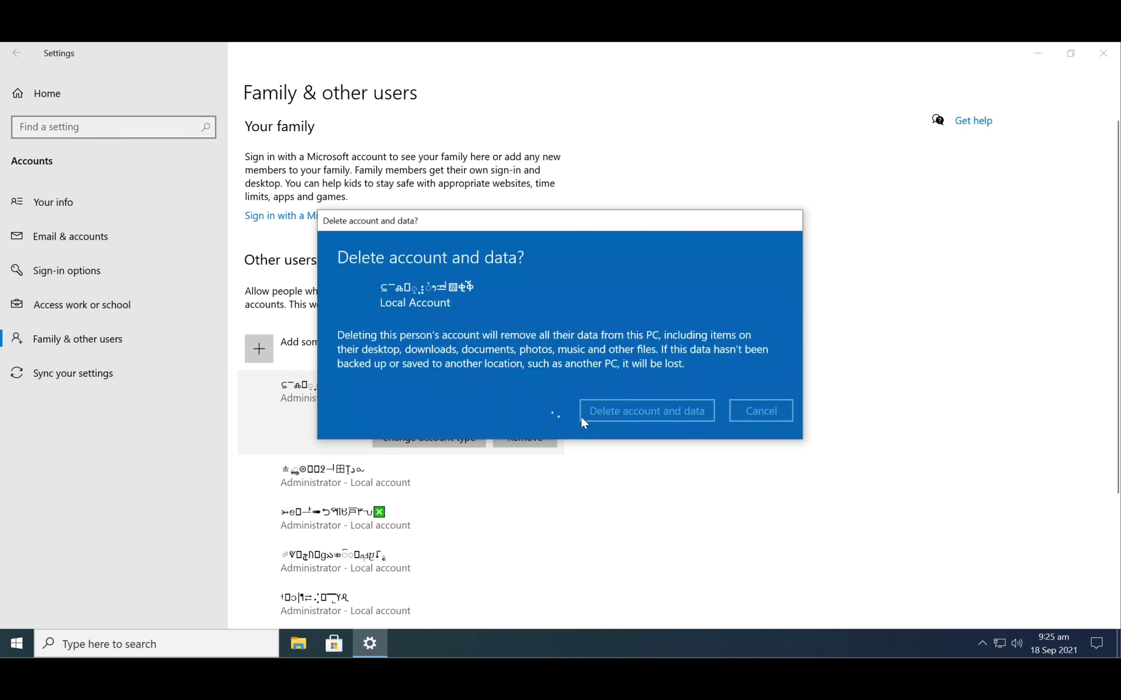
pyautogui.click(673, 410)
pyautogui.click(529, 436)
pyautogui.click(661, 413)
# - Close Settings and launch Control Panel by searching 'cont'
pyautogui.click(1102, 53)
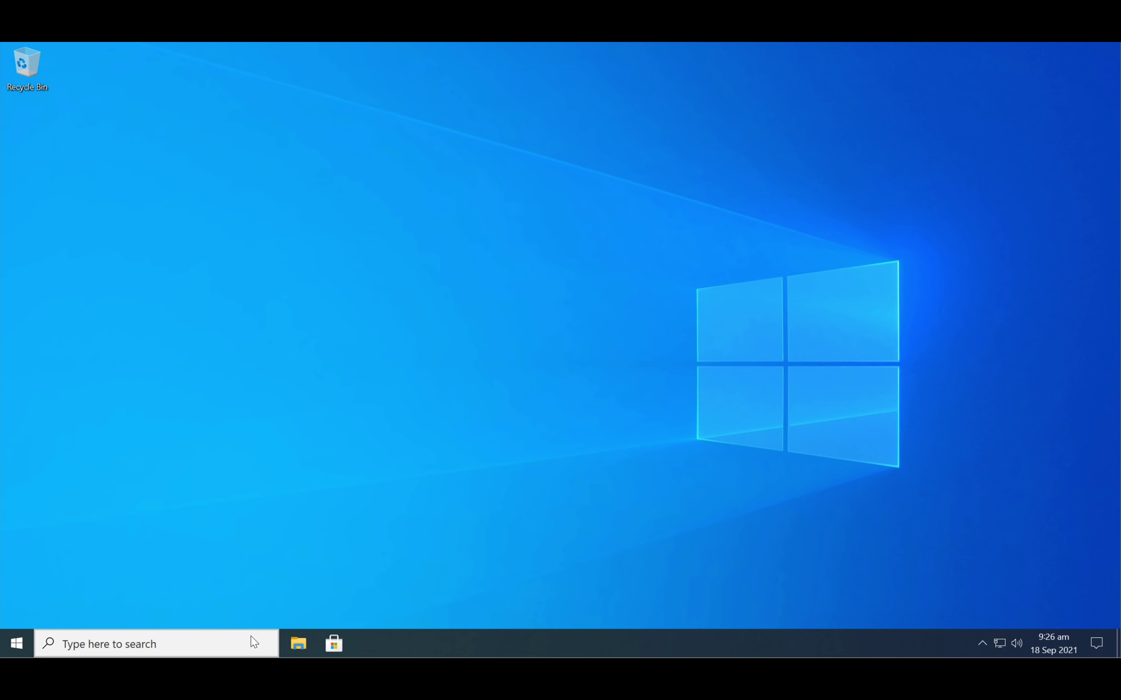
pyautogui.click(250, 642)
pyautogui.write('cont')
pyautogui.press('Return')
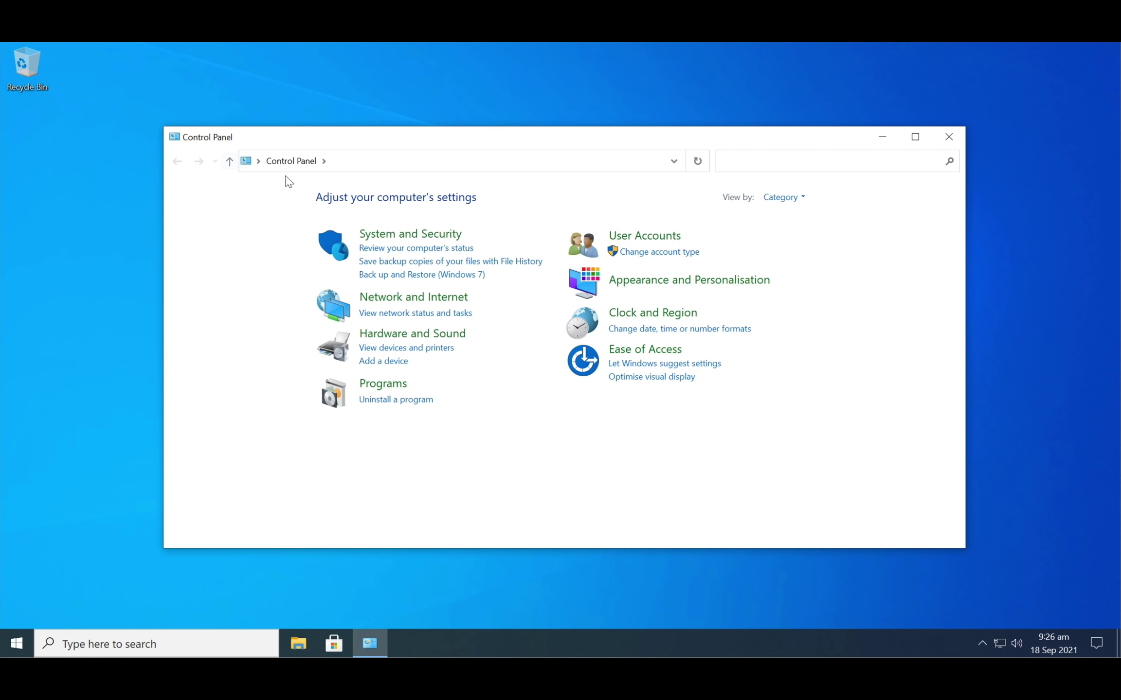
# - Rename the user account to 'Orange Group Tech' in User Accounts
pyautogui.click(660, 242)
pyautogui.click(354, 199)
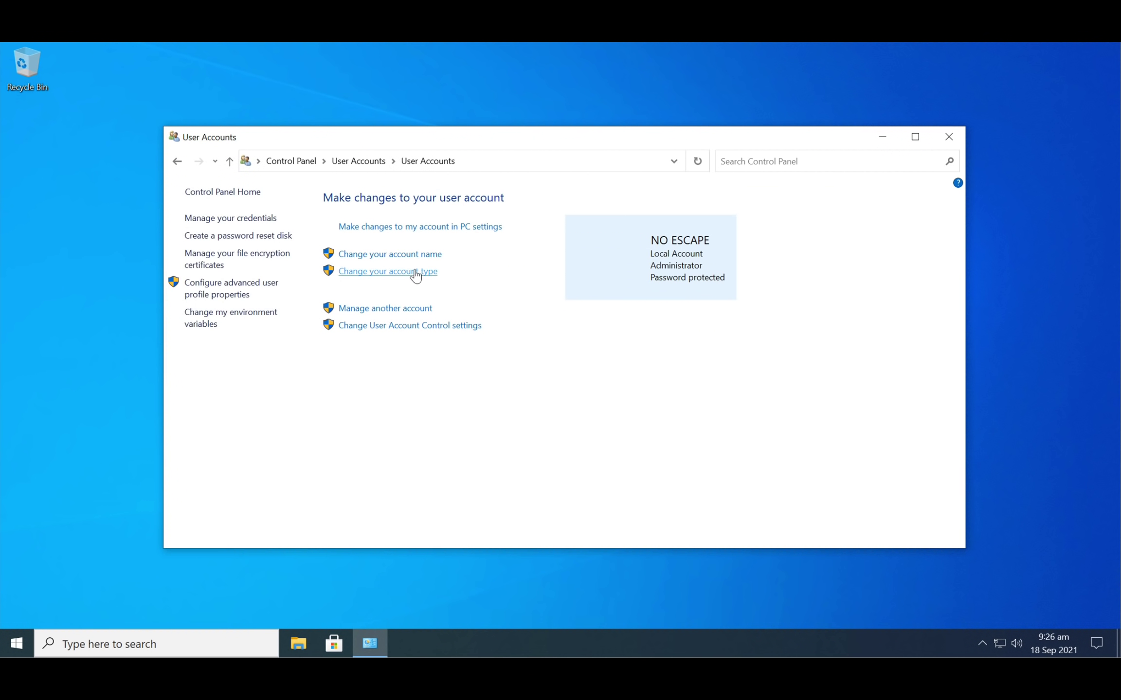
pyautogui.write('Orange Group T')
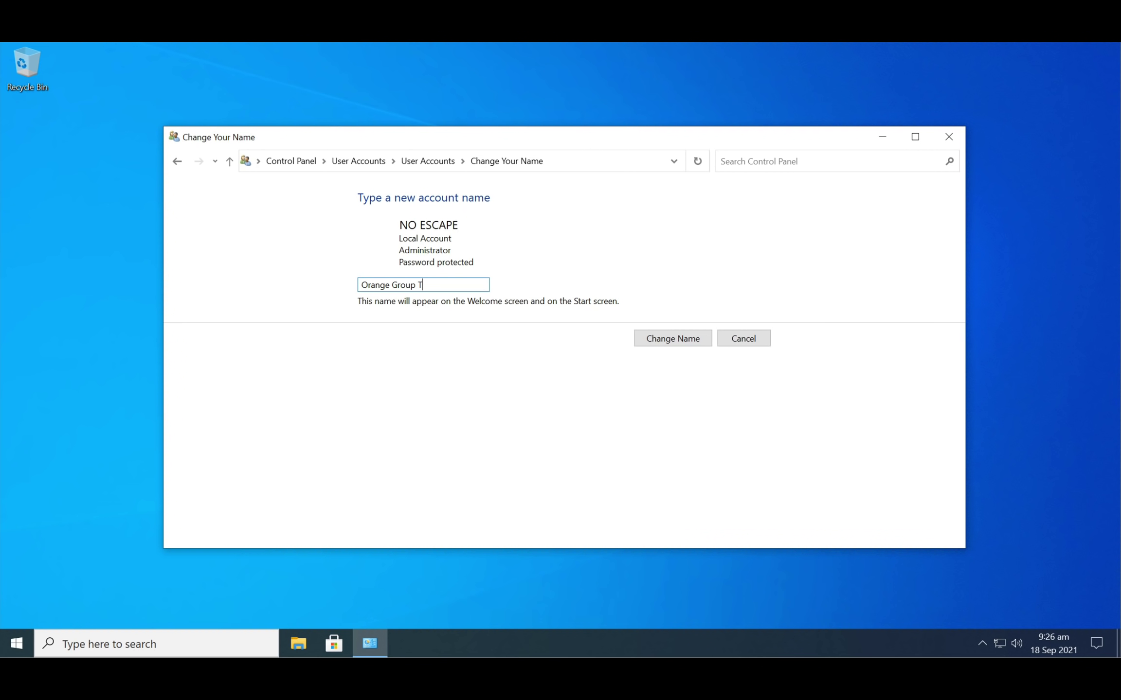
pyautogui.write('ech')
pyautogui.click(702, 338)
pyautogui.click(949, 136)
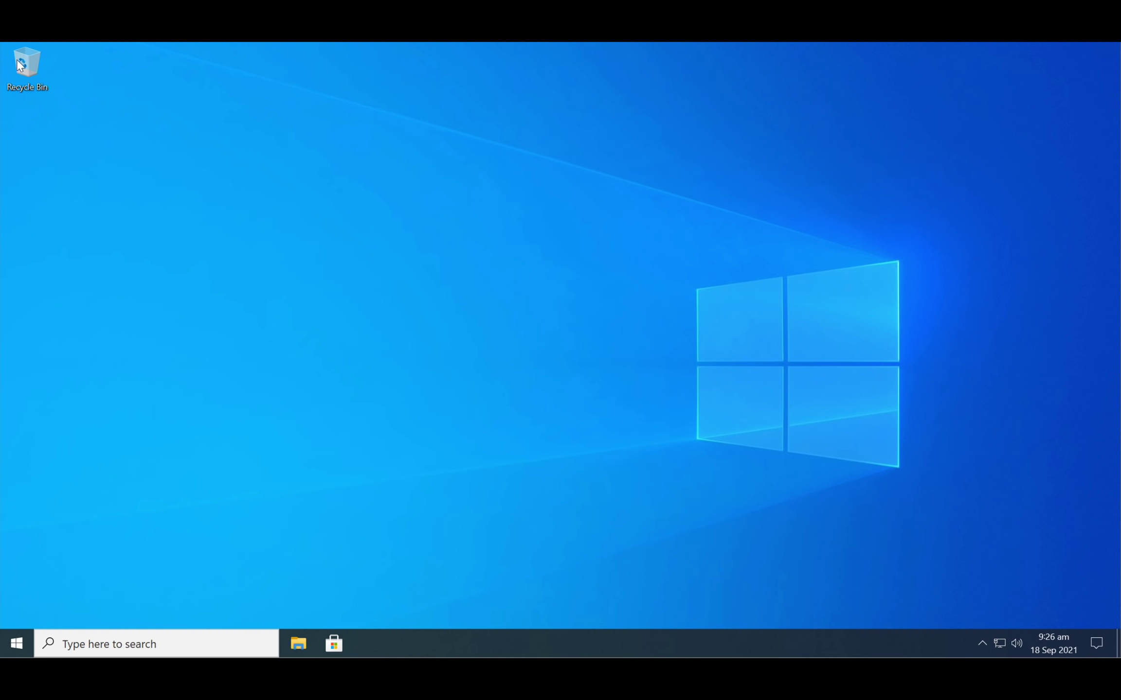
# - Change the account password from the Ctrl+Alt+Del security screen, entering old and new passwords
pyautogui.hotkey('ctrl', 'alt', 'Delete')
pyautogui.click(535, 321)
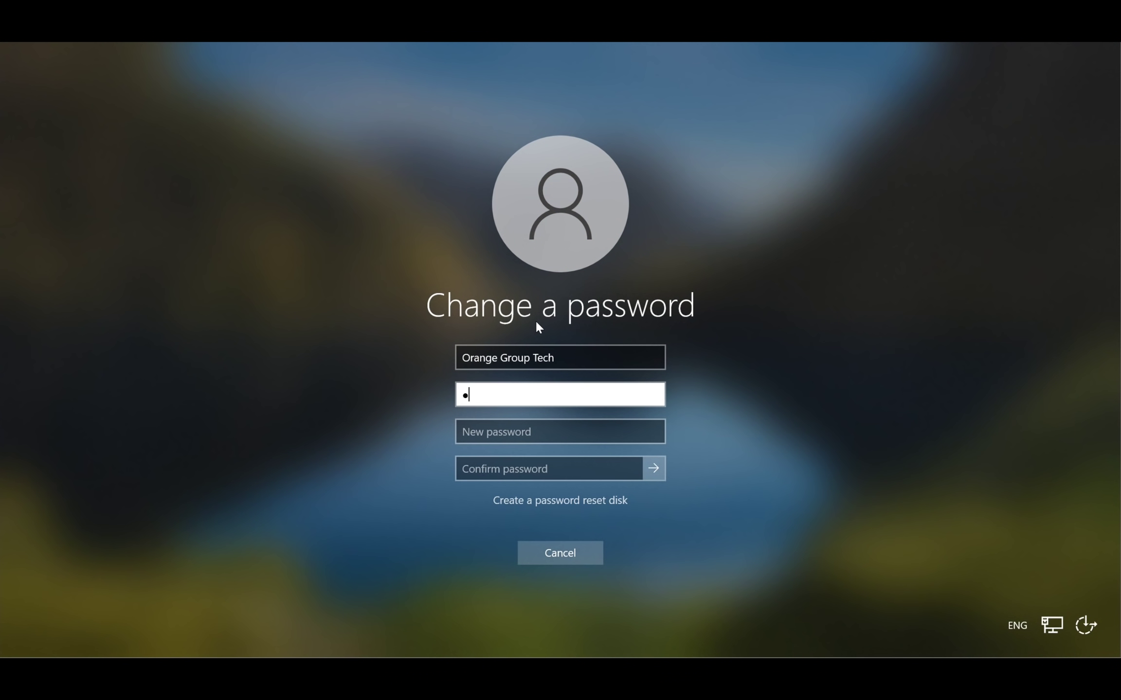
pyautogui.press('Tab')
pyautogui.press('Tab')
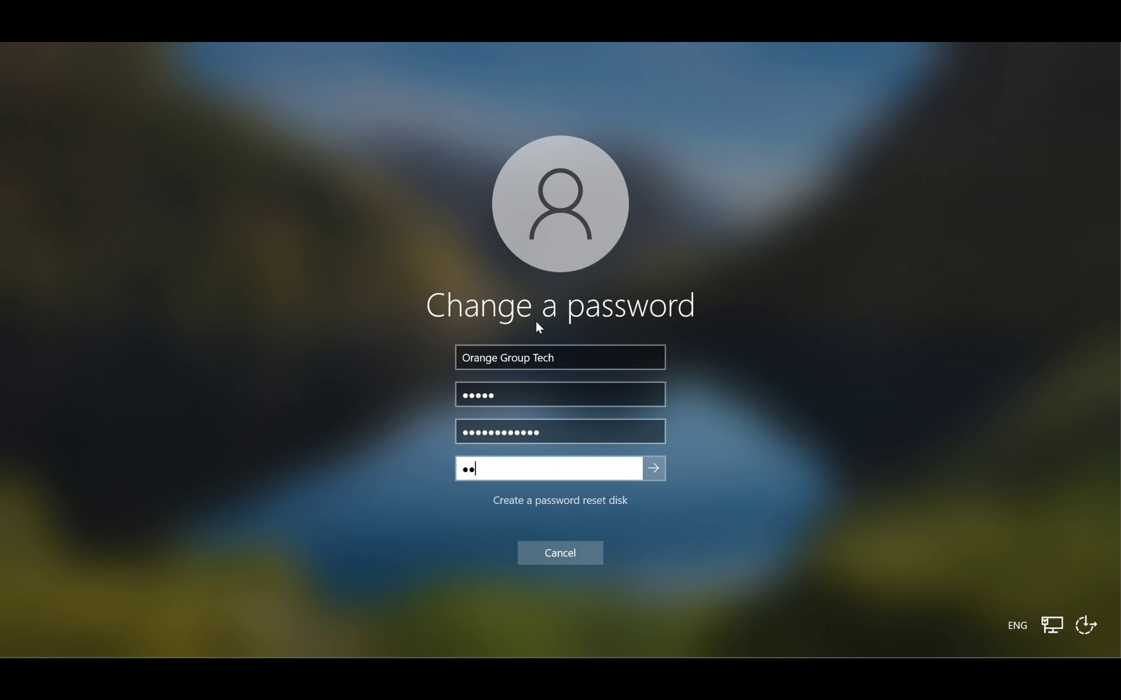
pyautogui.press('Return')
pyautogui.press('Return')
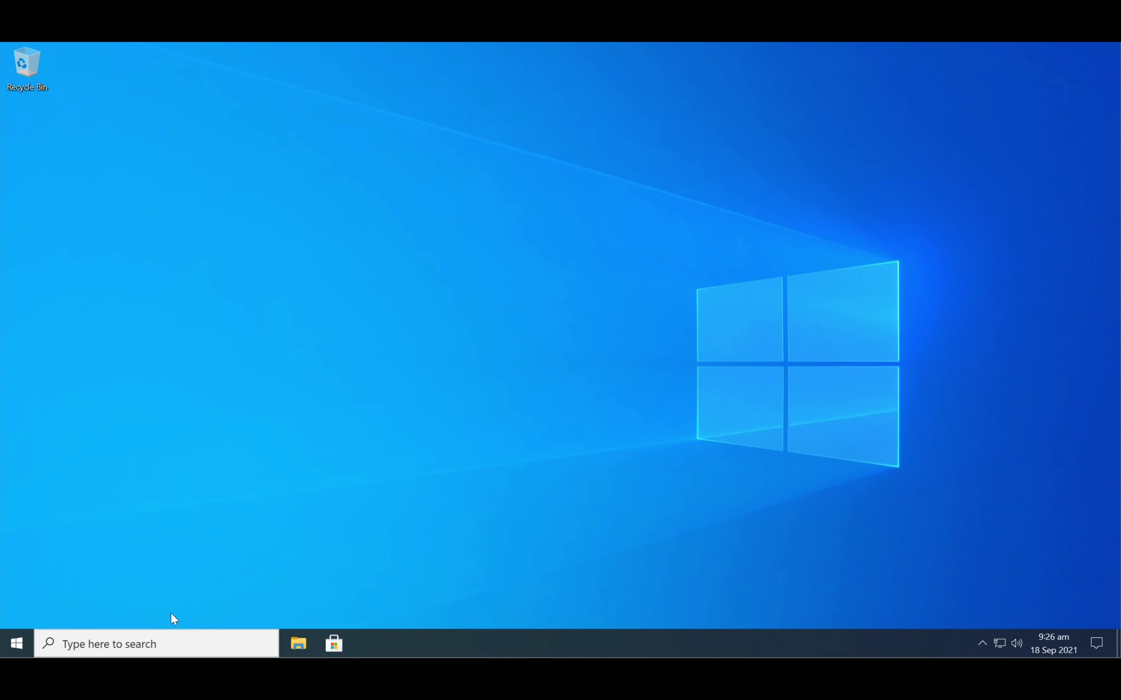
# - Restart the computer from the Start menu
pyautogui.click(18, 641)
pyautogui.click(14, 609)
pyautogui.click(19, 588)
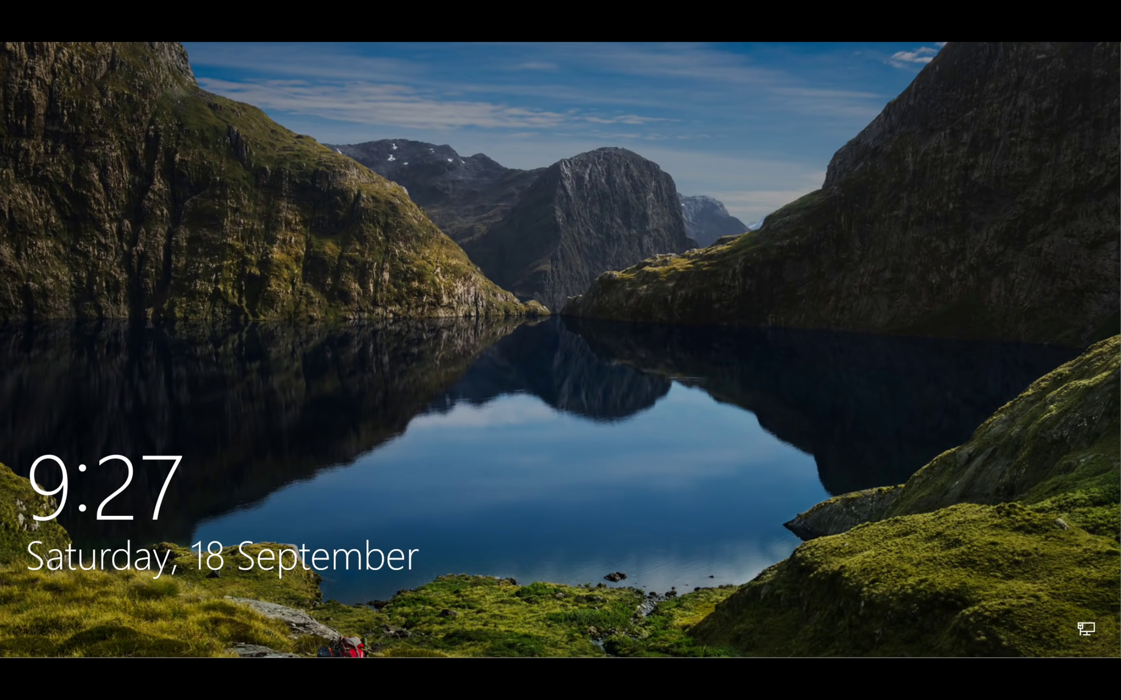
# - Sign in to Windows with the new account password
pyautogui.click(893, 125)
pyautogui.write('••••••••••')
pyautogui.press('Return')
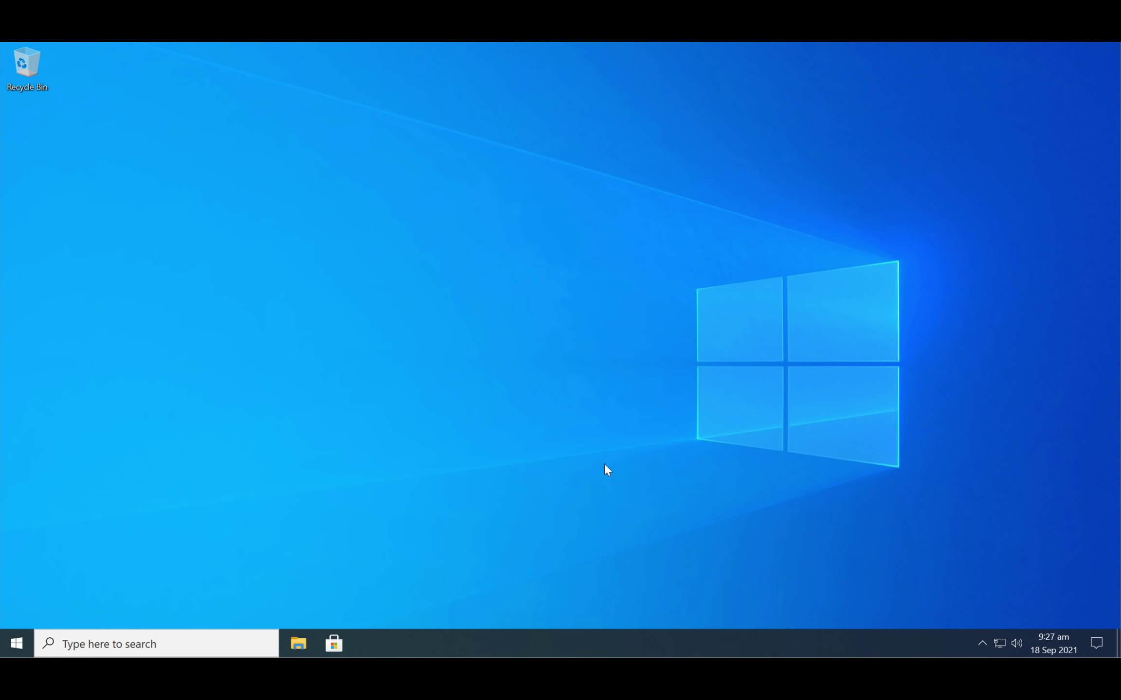
# - Drag a Winaero Tweaker shortcut from the Start menu onto the desktop
pyautogui.click(16, 647)
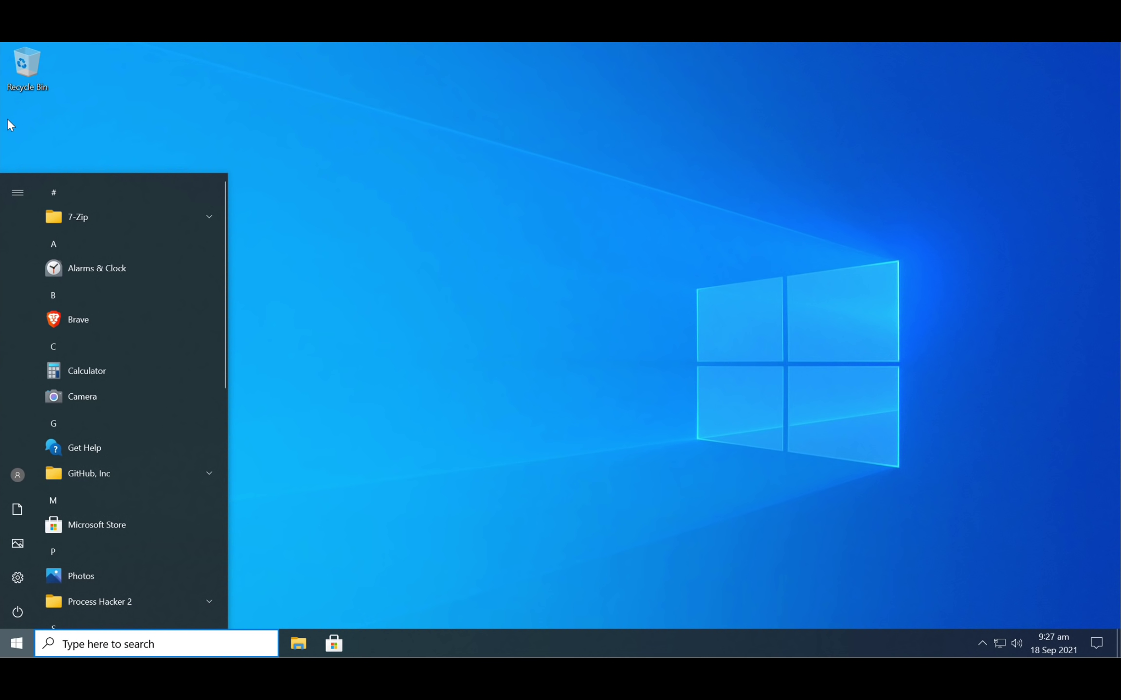
pyautogui.click(25, 634)
pyautogui.scroll(-6, 120, 473)
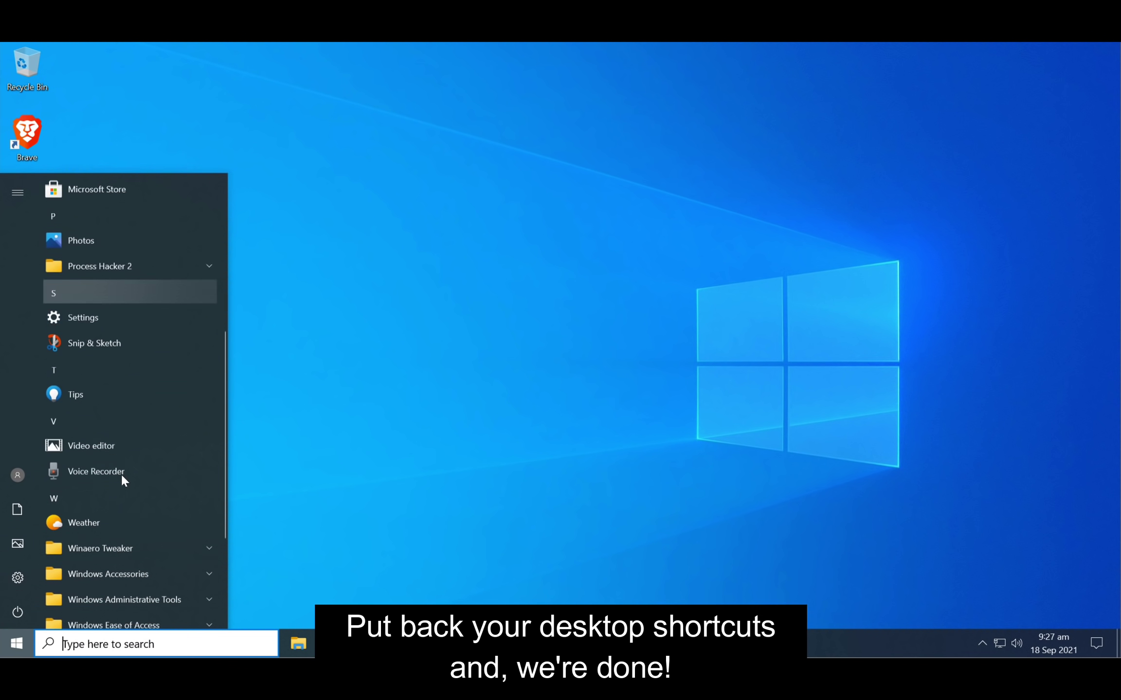
pyautogui.click(108, 540)
pyautogui.moveTo(90, 593); pyautogui.dragTo(85, 129)
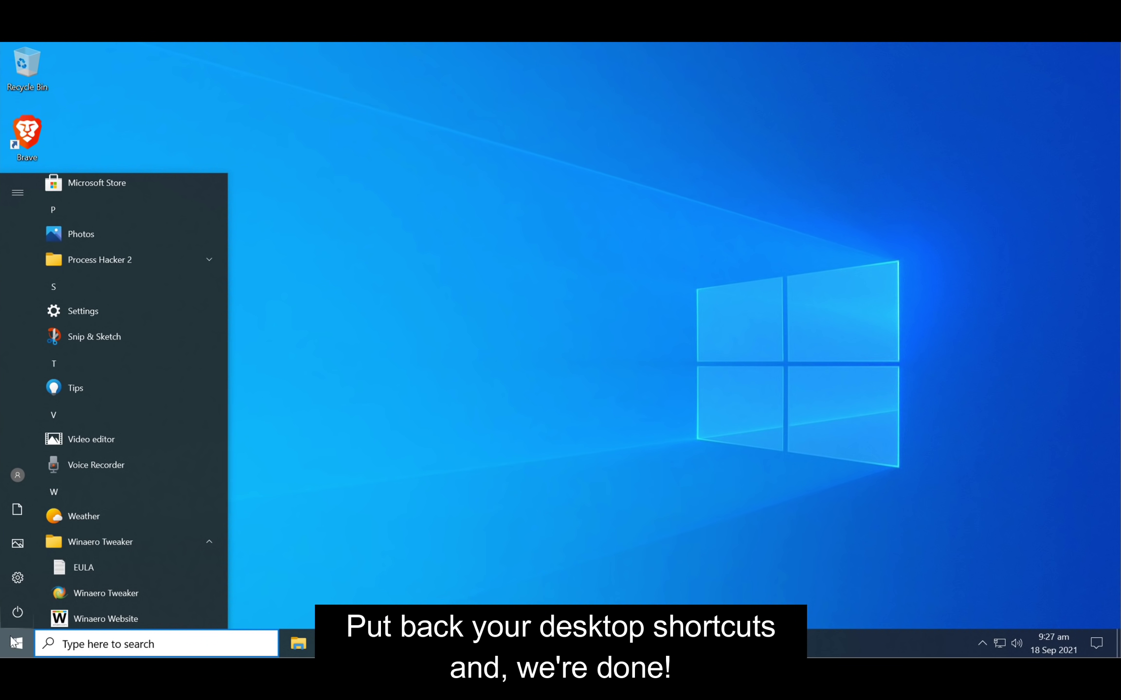
pyautogui.moveTo(89, 593); pyautogui.dragTo(89, 146)
# - Add Process Hacker 2 and GitHub Desktop shortcuts to the desktop from Start
pyautogui.press('super')
pyautogui.scroll(-4, 90, 305)
pyautogui.click(105, 392)
pyautogui.click(170, 145)
pyautogui.press('super')
pyautogui.click(89, 474)
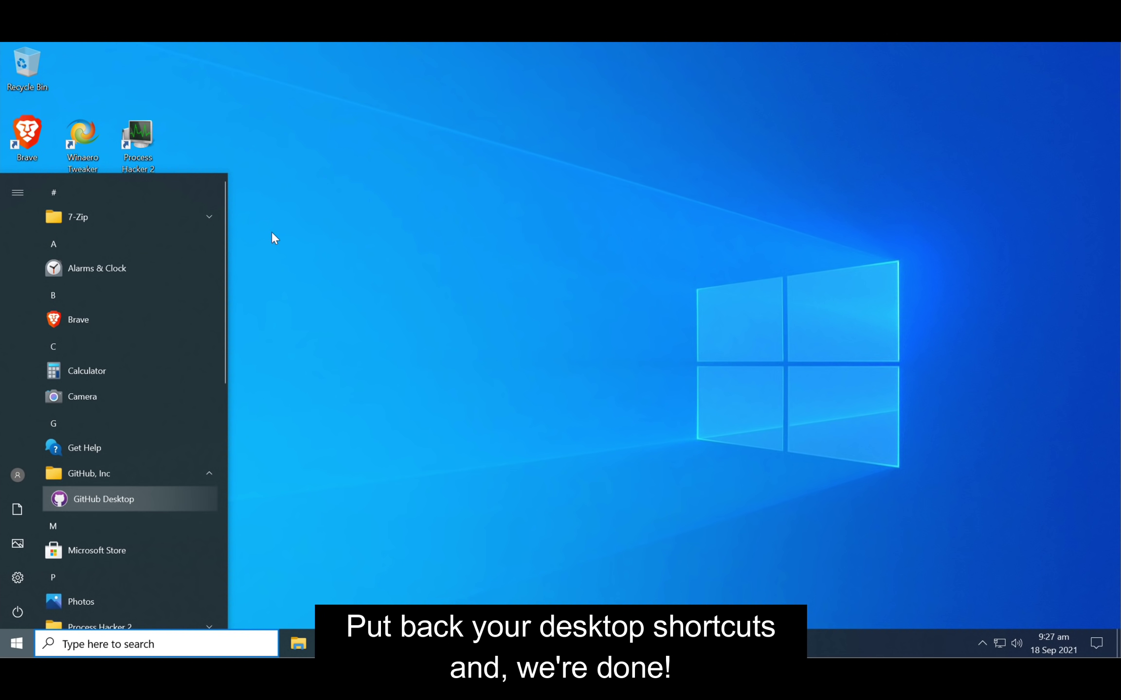
pyautogui.moveTo(208, 149); pyautogui.dragTo(200, 146)
# - Arrange the Brave, Winaero Tweaker, GitHub Desktop and Process Hacker 2 shortcuts in the left column
pyautogui.moveTo(27, 136); pyautogui.dragTo(27, 204)
pyautogui.moveTo(85, 137); pyautogui.dragTo(29, 136)
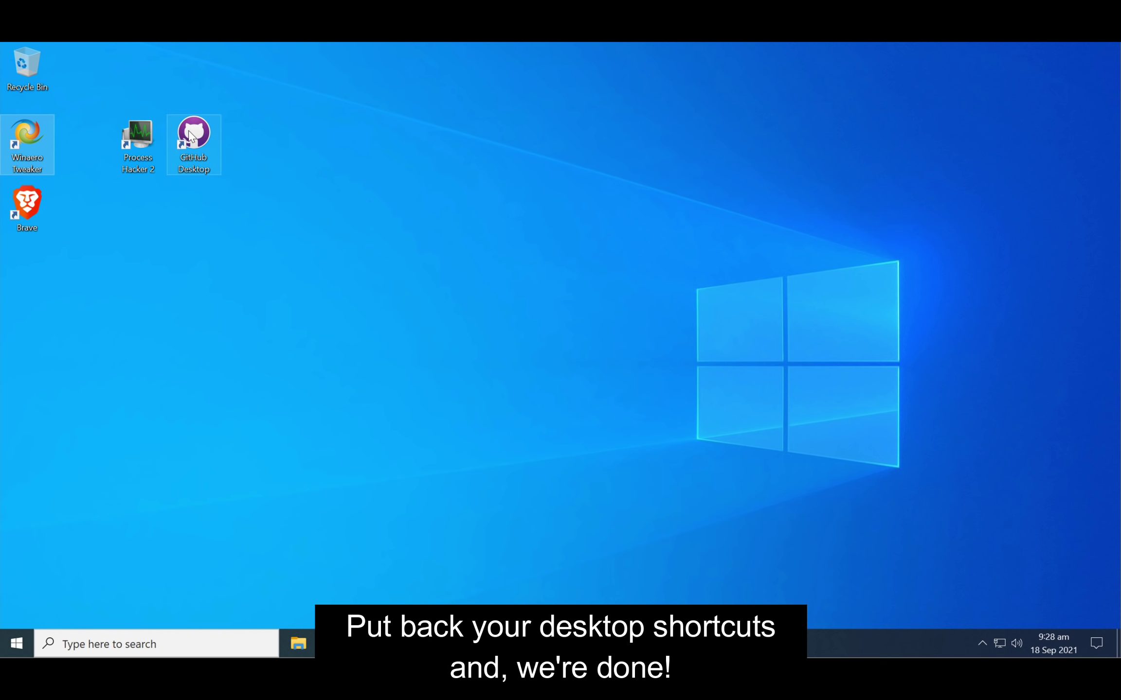
pyautogui.moveTo(192, 141); pyautogui.dragTo(26, 282)
pyautogui.moveTo(146, 150); pyautogui.dragTo(34, 355)
pyautogui.click(212, 349)
pyautogui.rightClick(256, 178)
pyautogui.moveTo(251, 149); pyautogui.dragTo(679, 333)
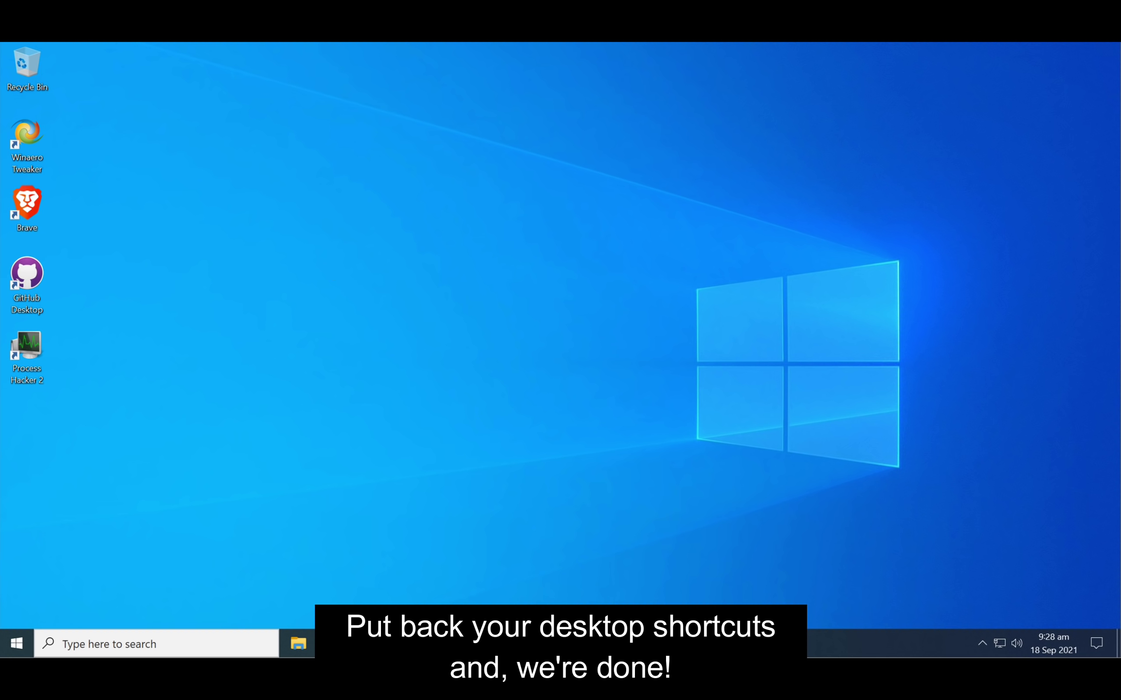